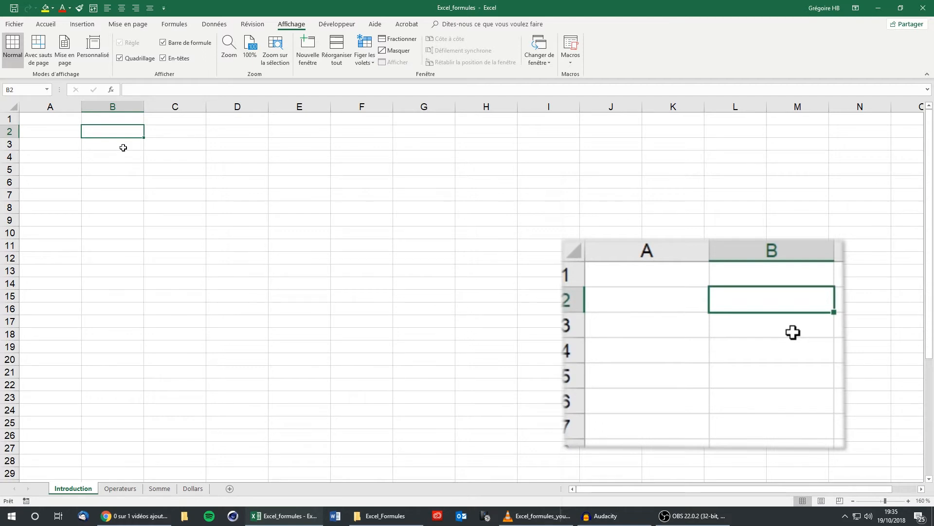
Enter 10 in cell A1 and 5 in cell A2 of the Introduction sheet
left_click(60, 118)
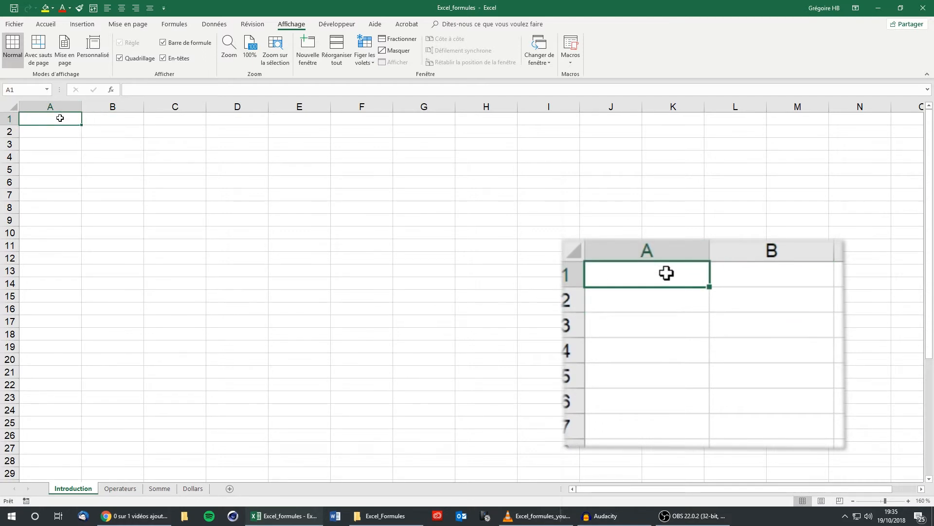
type("0")
key("BackSpace")
type("10")
key("Return")
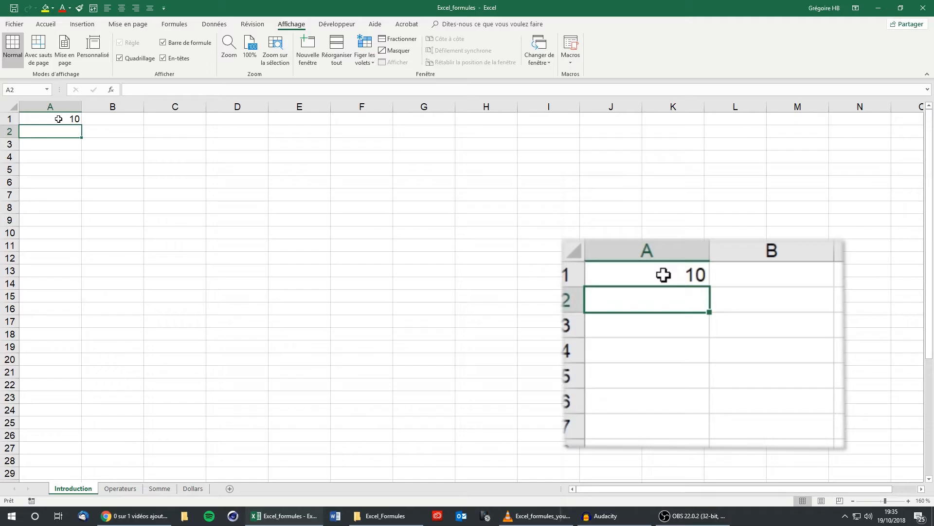
type("5")
key("Return")
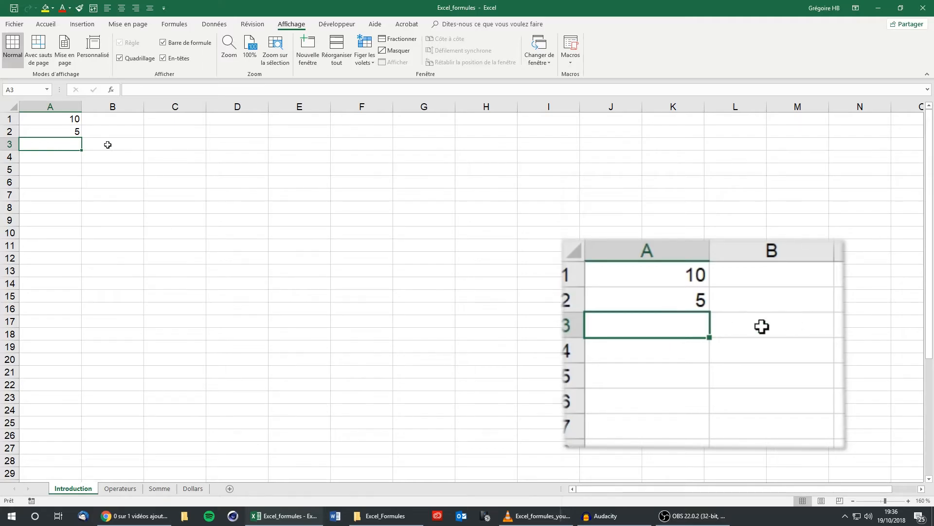
Enter the constant formula =10+5 in cell A3 and reselect the cell to view its formula
type("=")
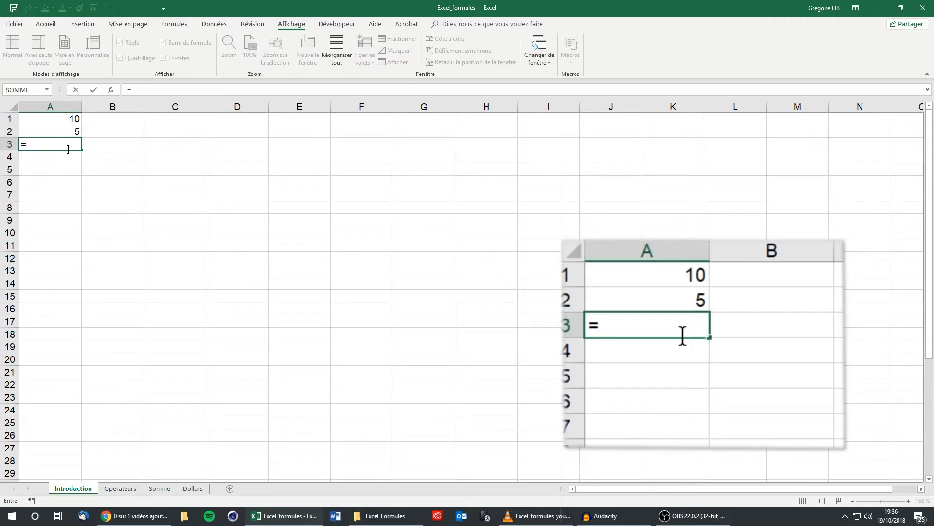
type("10+5")
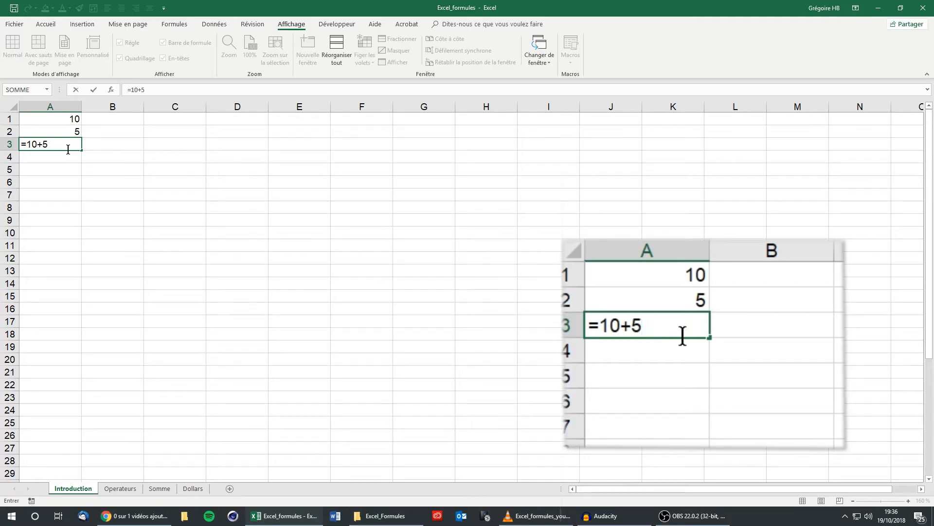
key("Return")
left_click(71, 145)
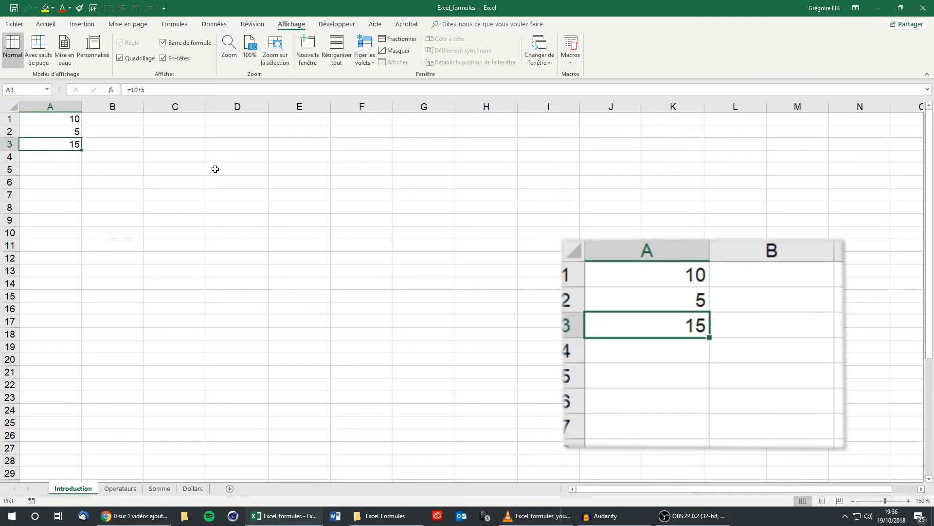
Replace the formula in cell A3 with =333+2564185 and clear the cell again
key("ctrl")
type("=333")
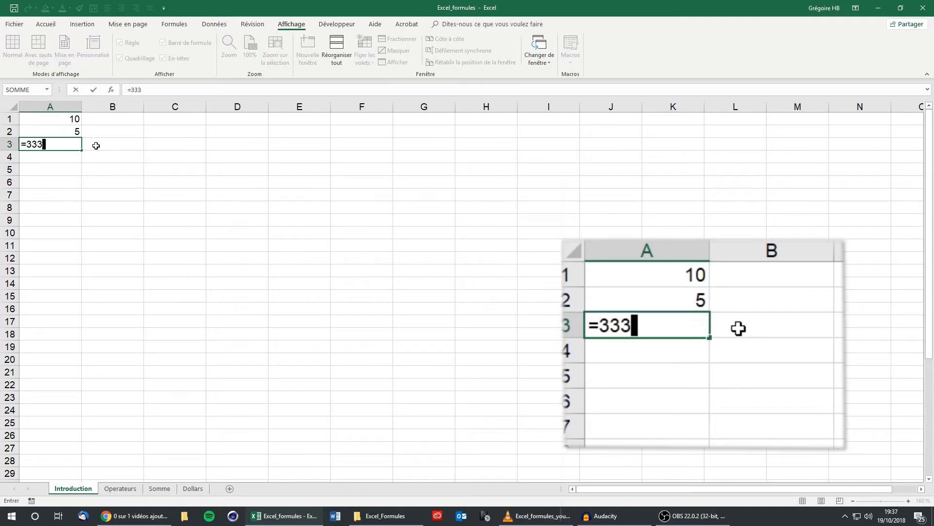
type("+2564185")
key("Return")
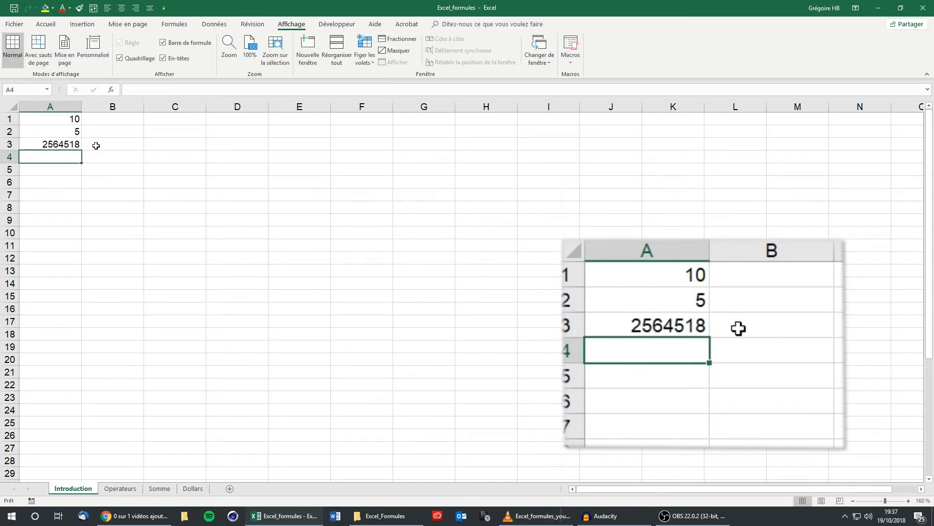
left_click(55, 146)
key("Delete")
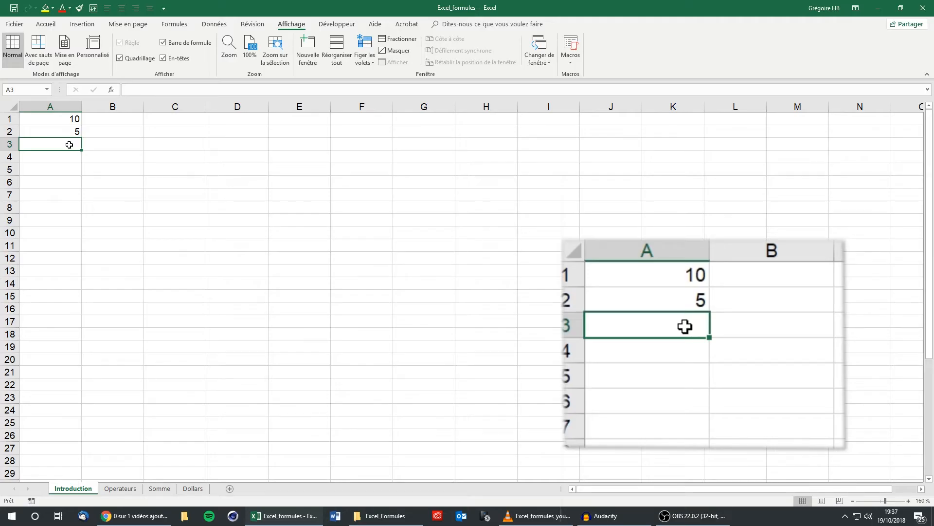
Enter a formula in cell A3 that adds the two cells above by reference, =A1+A2
left_click(76, 119)
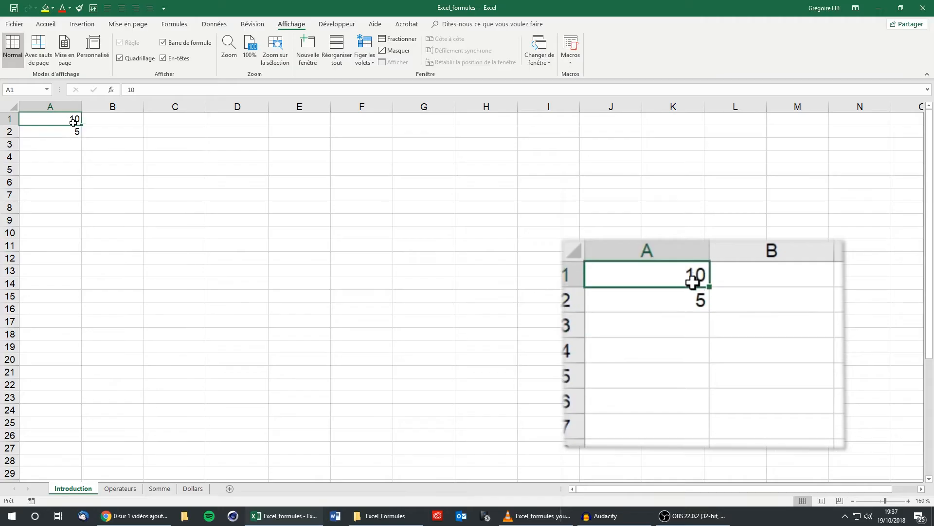
left_click(79, 119)
left_click(61, 132)
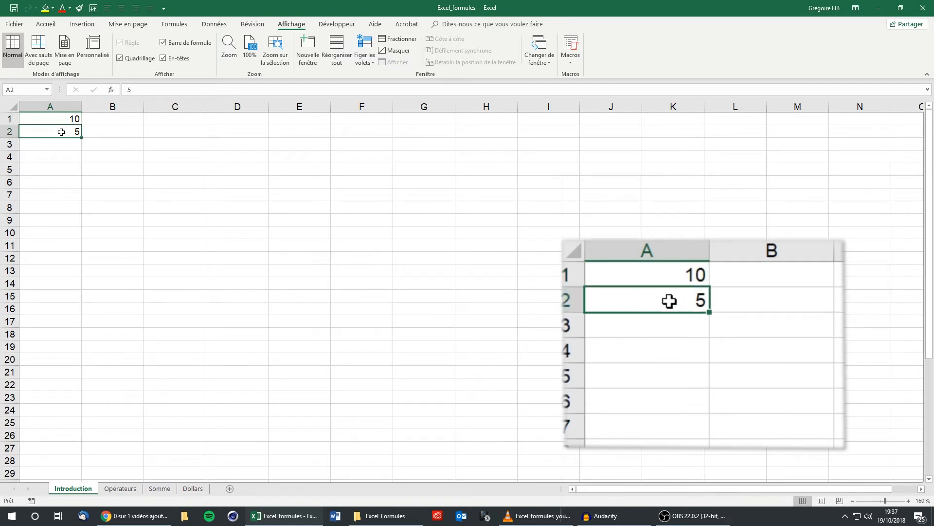
left_click(67, 142)
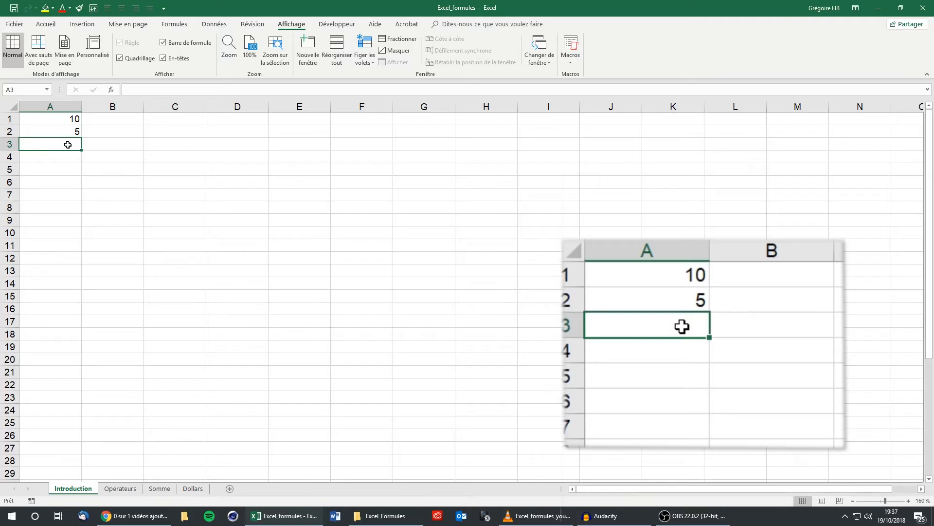
type("=")
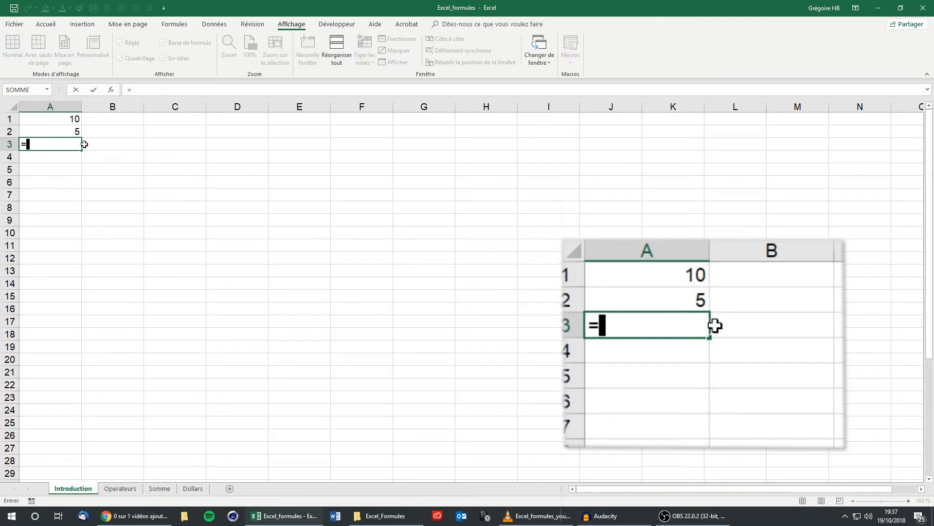
left_click(63, 119)
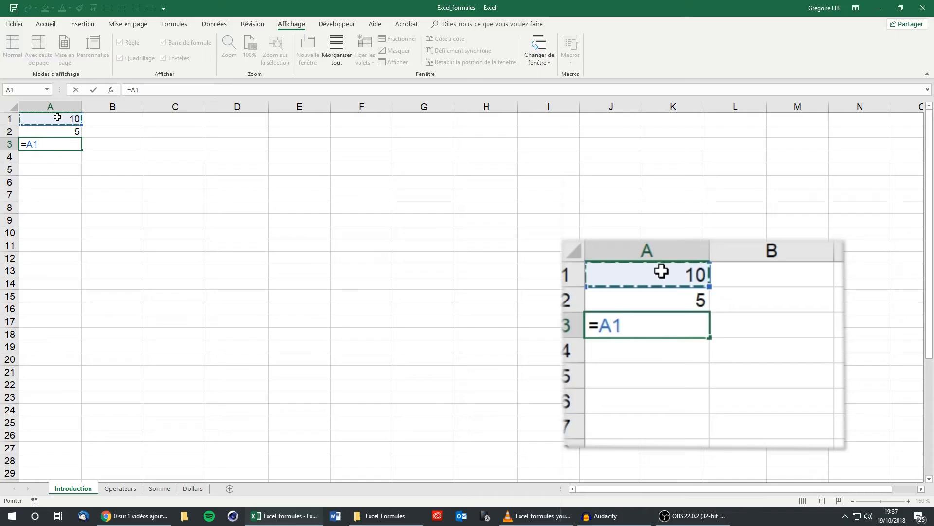
type("+")
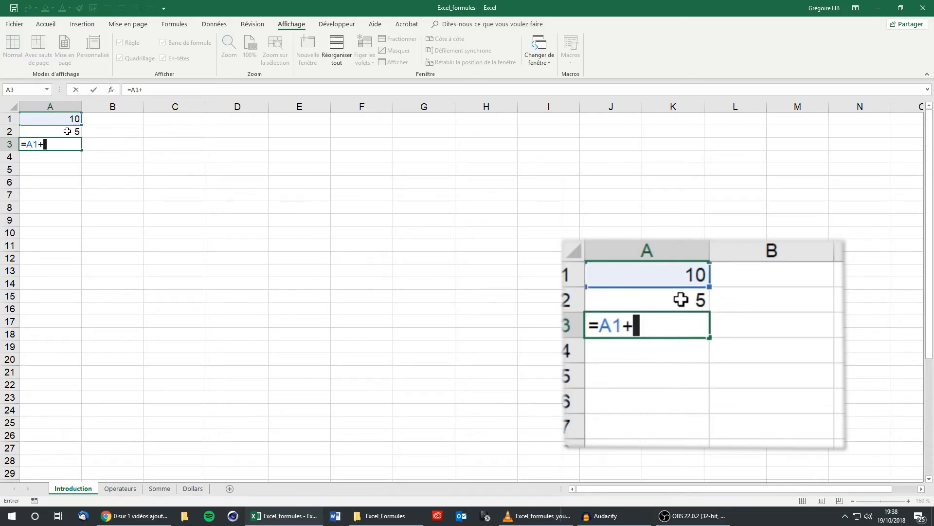
left_click(68, 130)
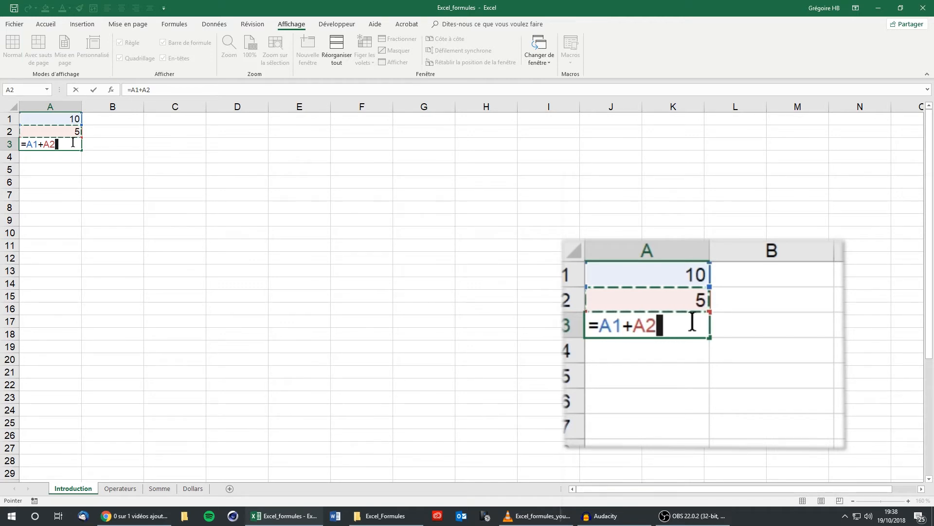
key("Return")
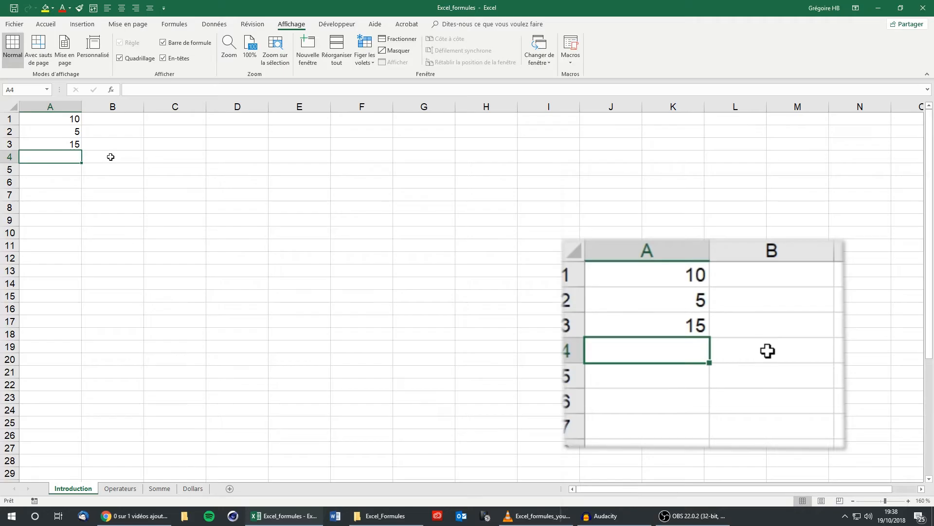
Set cell A1 to 20 and fill the sum cell A3 with yellow
left_click(110, 157)
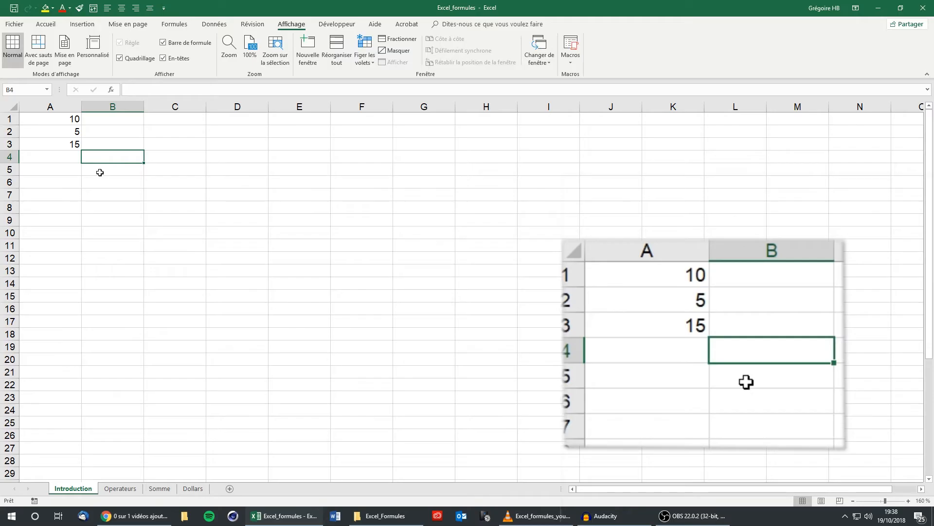
left_click(68, 121)
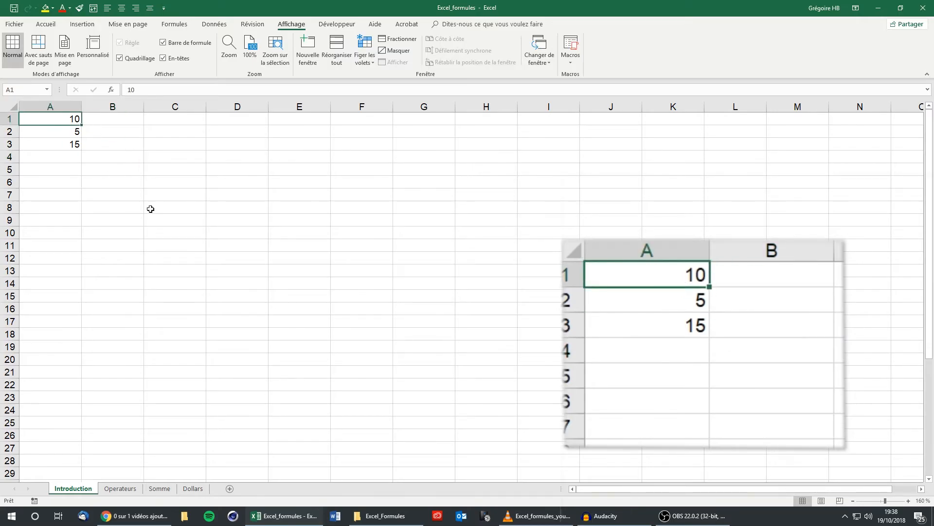
type("20")
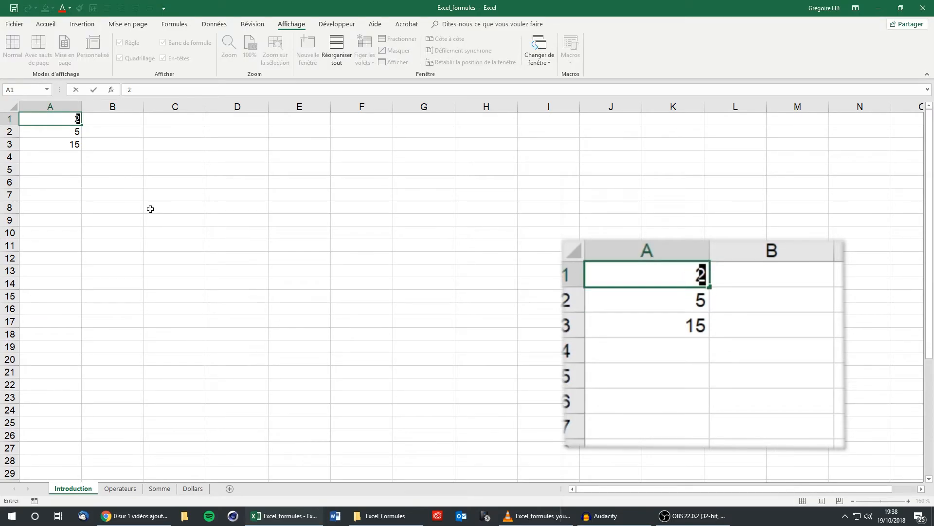
key("Return")
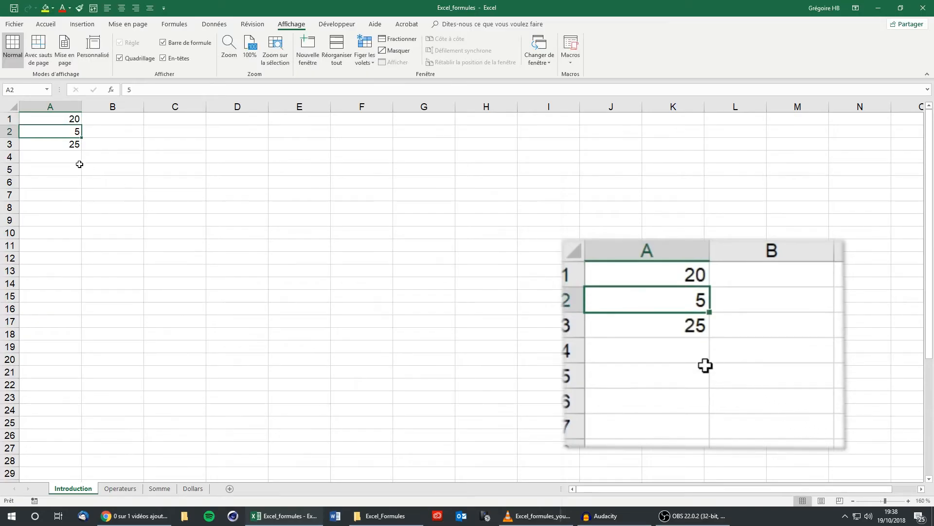
left_click(71, 144)
left_click(45, 8)
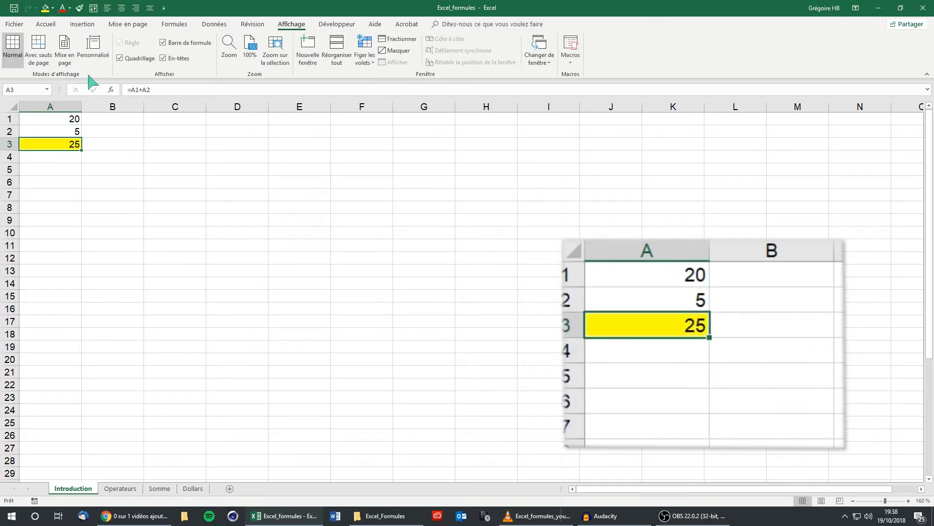
Change cell A1 first to 30 and after that to 100 to test the sum formula
left_click(70, 119)
type("30")
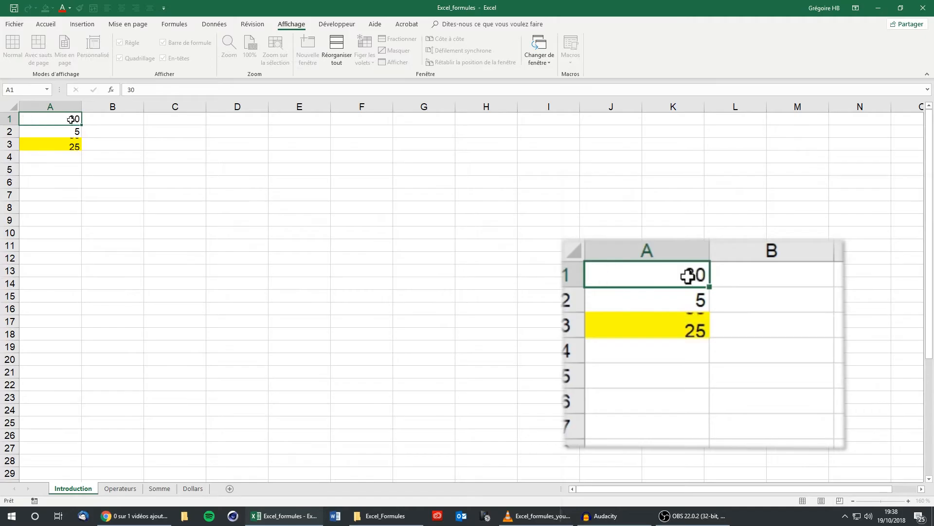
key("Return")
left_click(70, 119)
type("100")
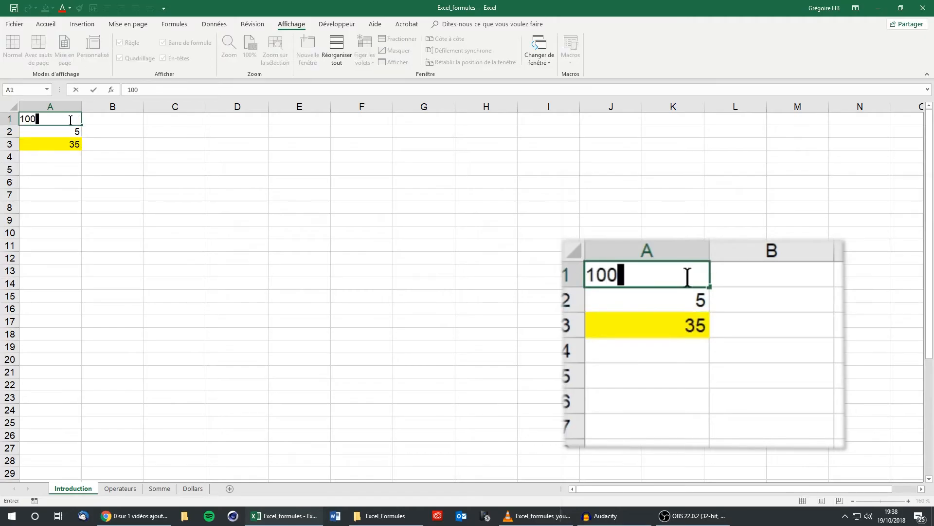
key("Return")
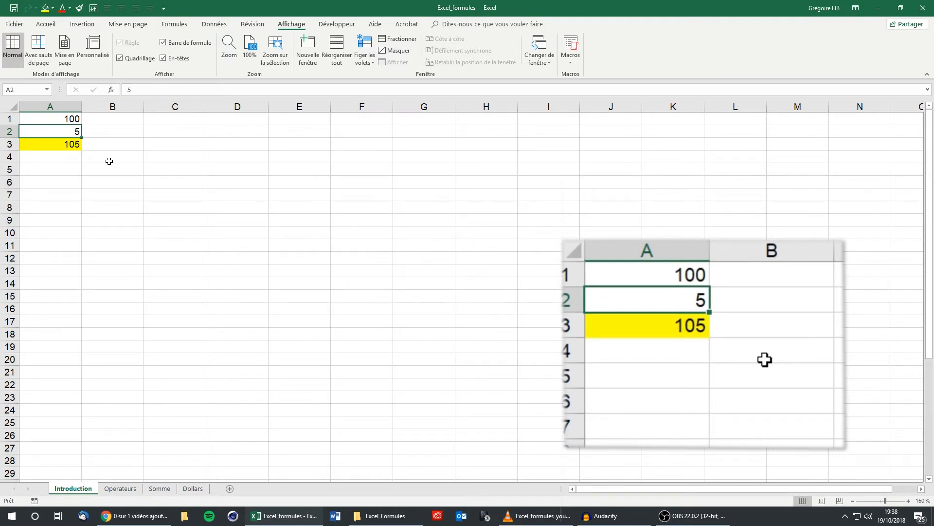
Set the second operand in cell A2 to 50
type("520")
key("BackSpace")
key("BackSpace")
type("0")
key("Return")
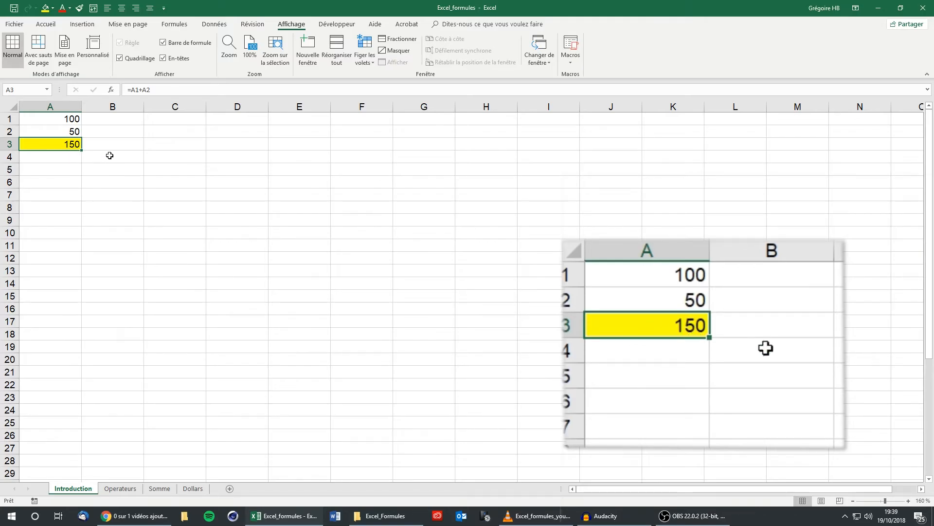
Delete the empty rows 5 to 27 and select the formula note =A1+A2 in cell A15
left_click(71, 170)
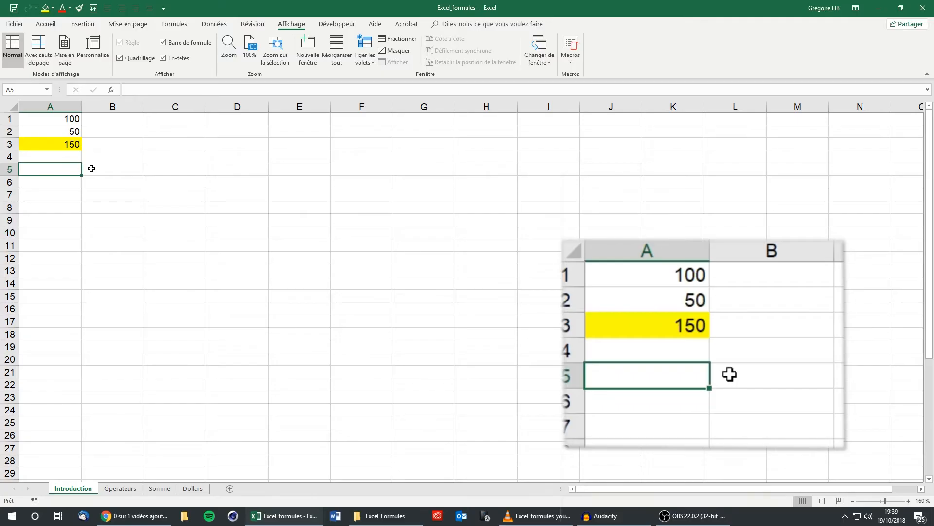
left_click_drag(10, 169, 10, 448)
right_click(14, 414)
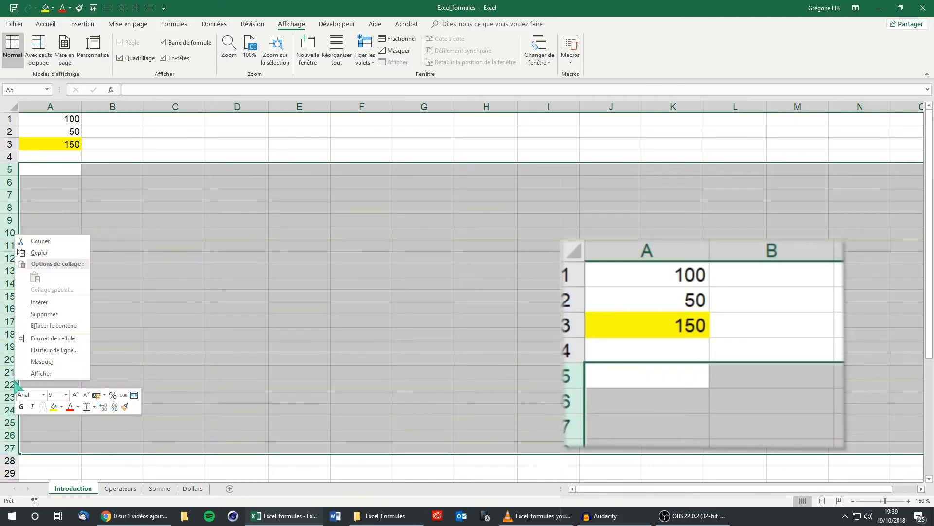
left_click(29, 310)
left_click(79, 205)
left_click(68, 299)
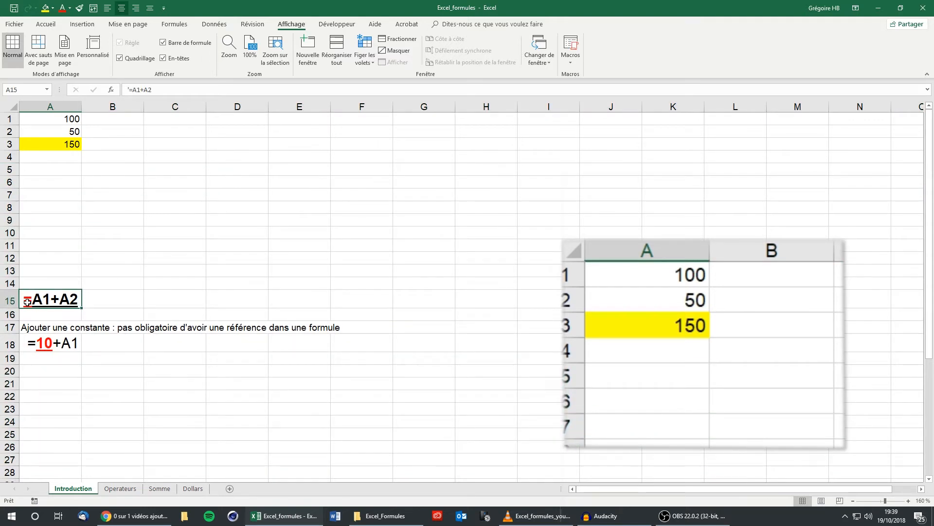
Fill the empty cell A4 below the sum with olive green from the theme colours
left_click(68, 191)
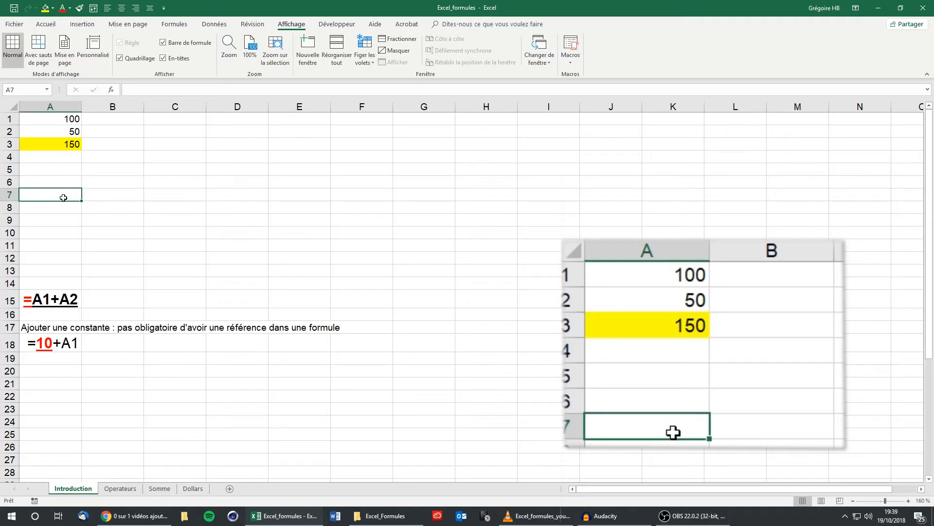
key("Up")
key("Up")
key("Up")
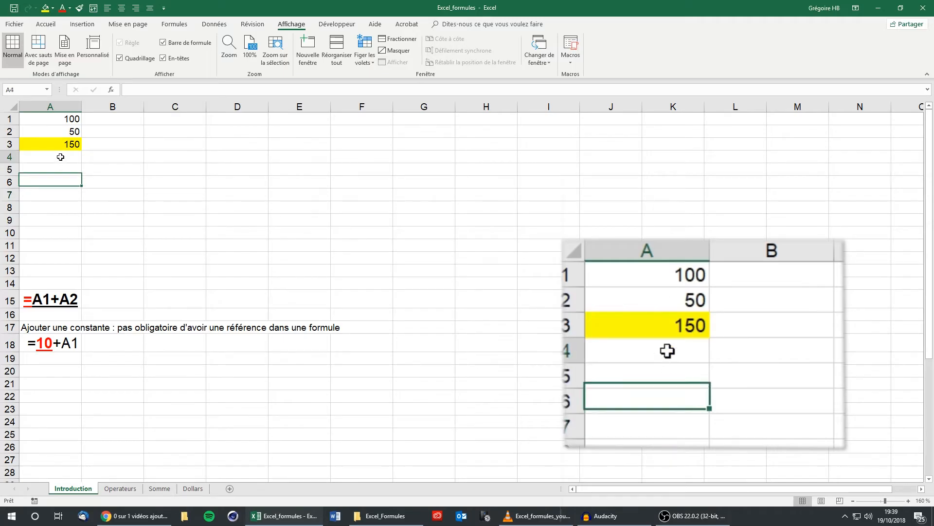
left_click(53, 7)
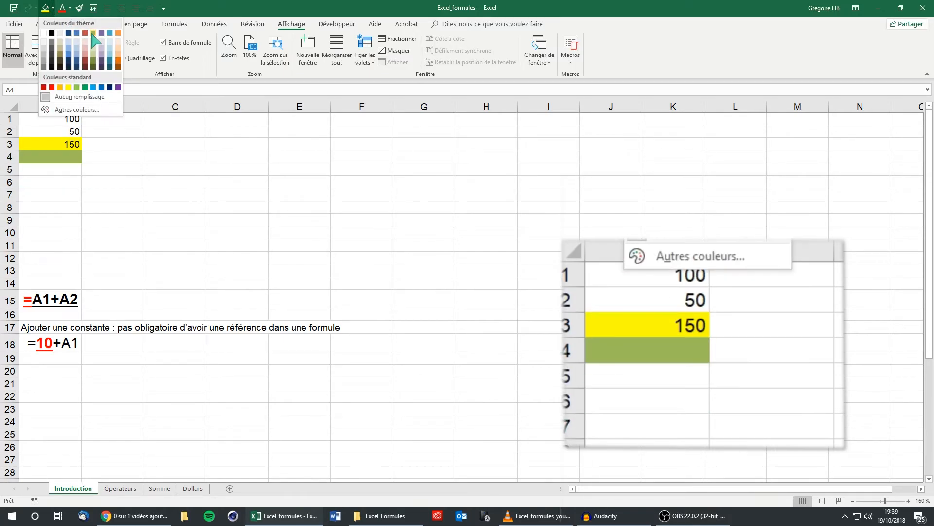
left_click(90, 39)
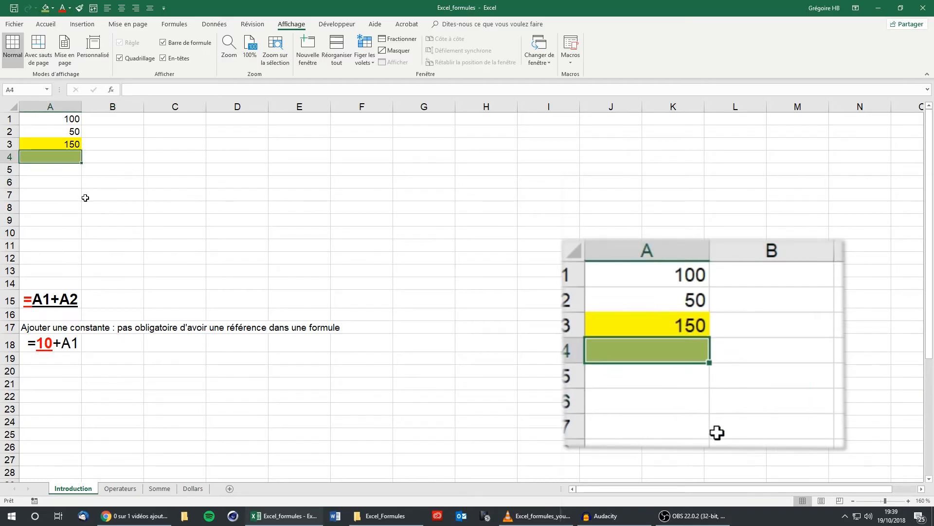
Enter the formula =A1+50 in the green cell A4, combining a cell reference with a constant
type("=")
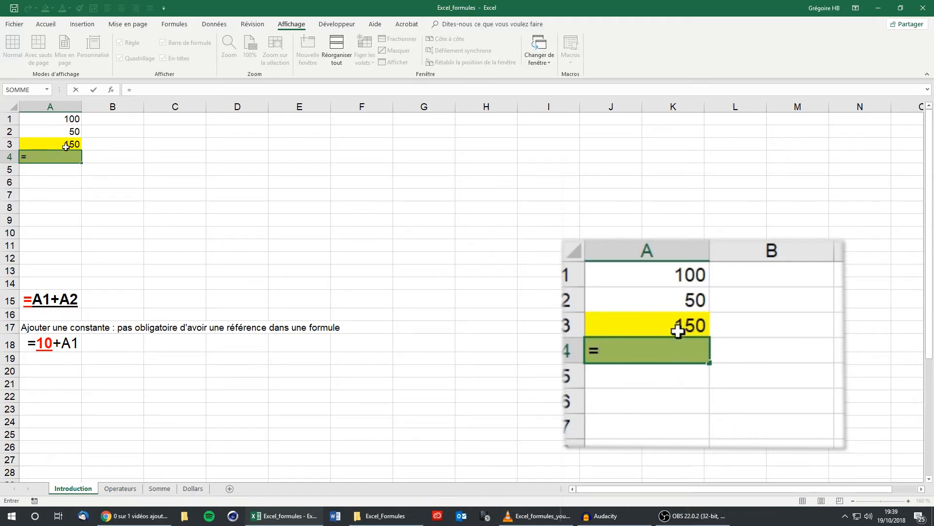
left_click(71, 118)
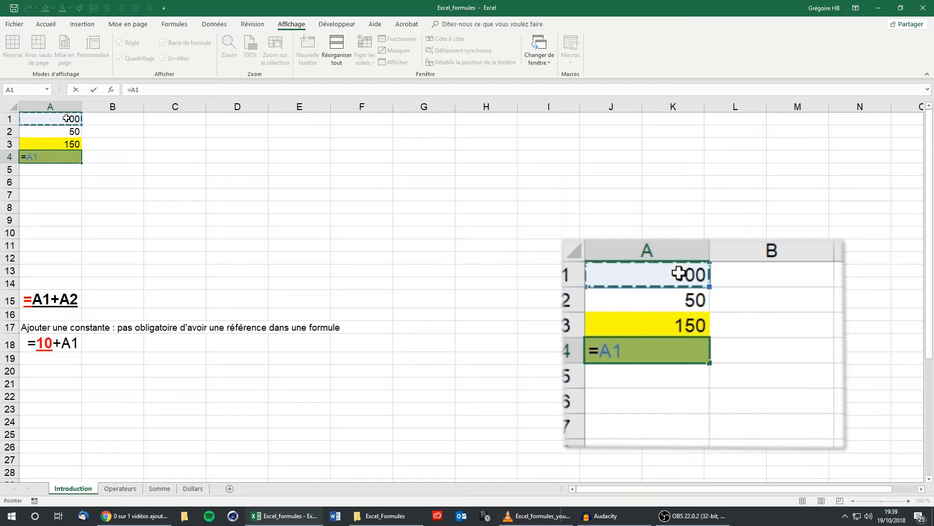
type("+")
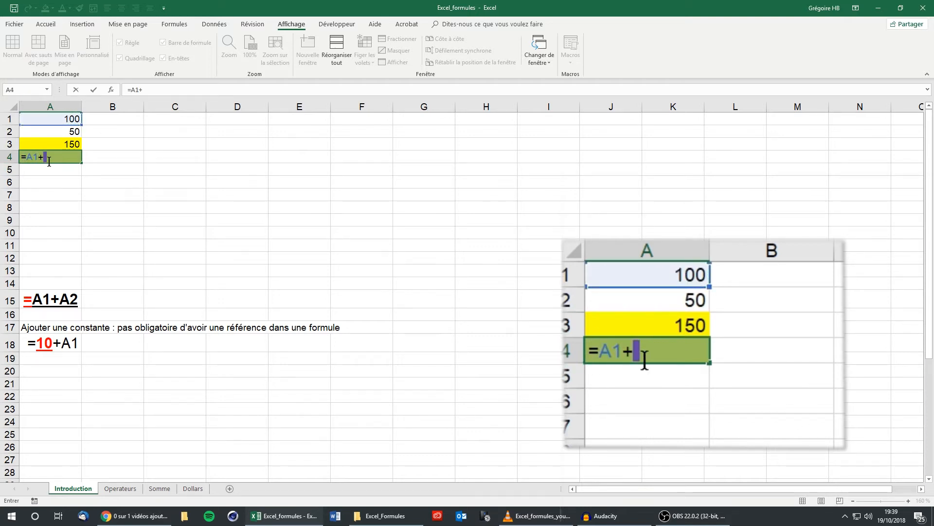
type("50")
key("Return")
Change the font colour of the green cell A4 to white
left_click(58, 155)
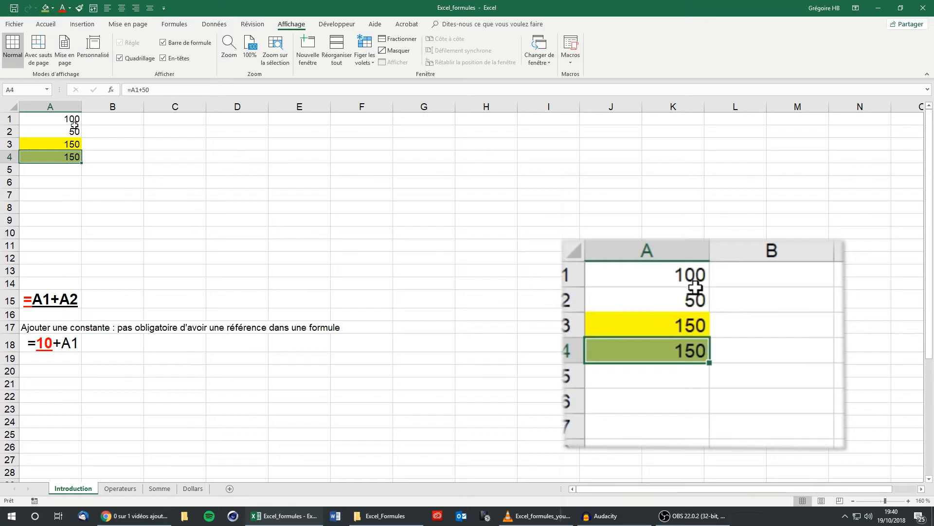
left_click(70, 7)
left_click(65, 36)
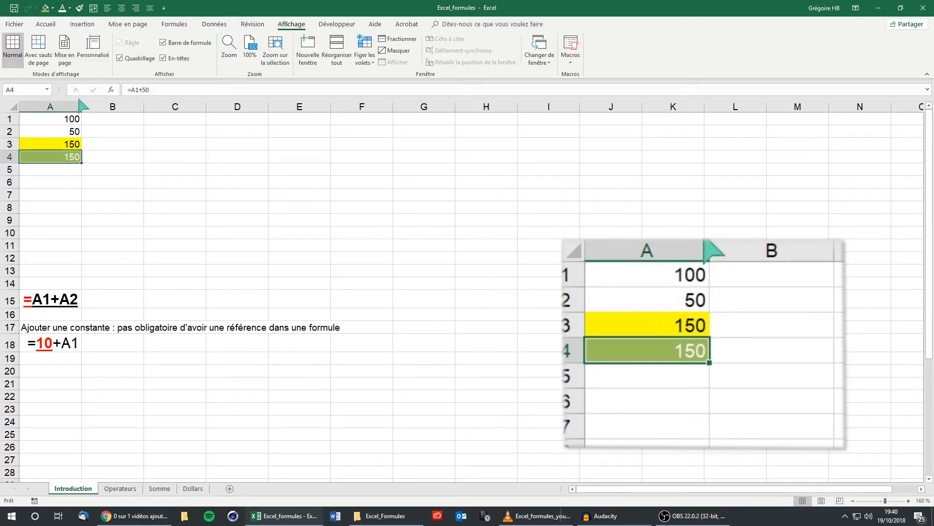
left_click(119, 187)
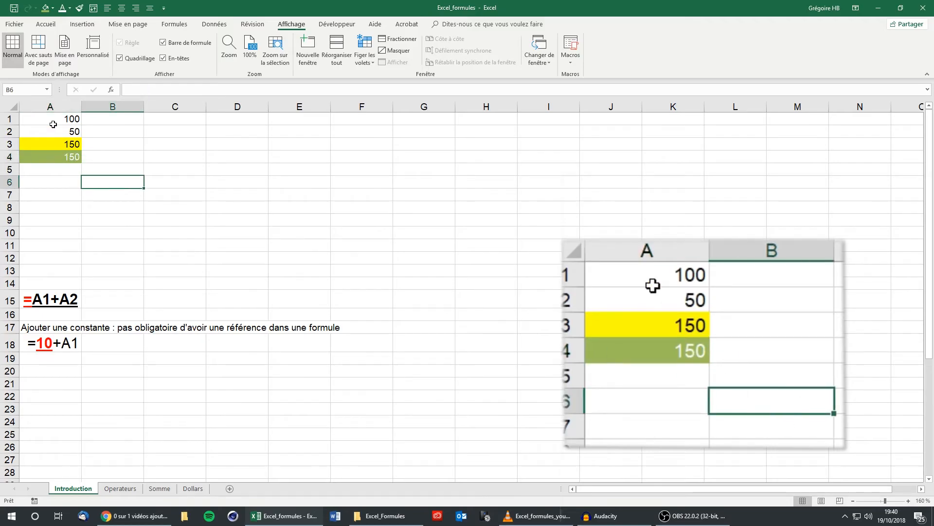
Set the first operand in cell A1 to 60 and select the green result cell A4
left_click(51, 121)
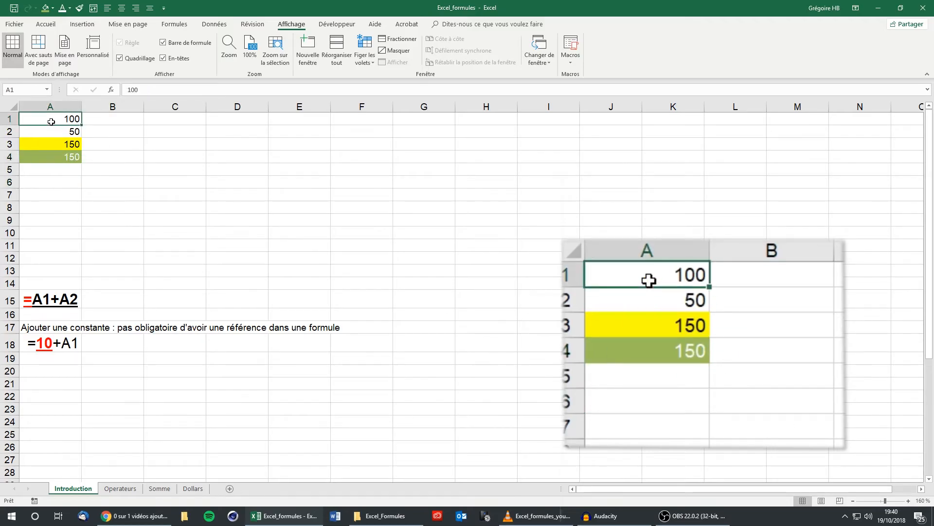
type("60")
key("Return")
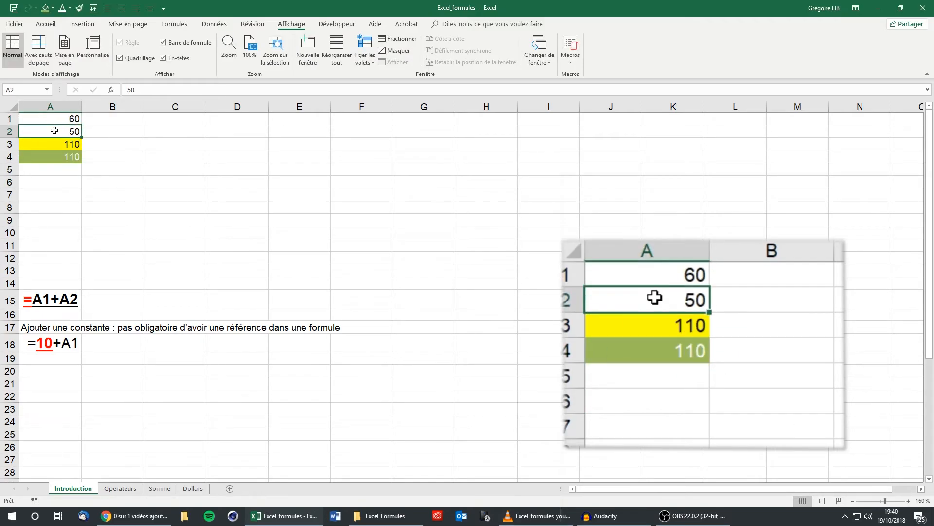
left_click(57, 156)
Delete row 2 containing the second operand and insert an empty row in its place
right_click(12, 131)
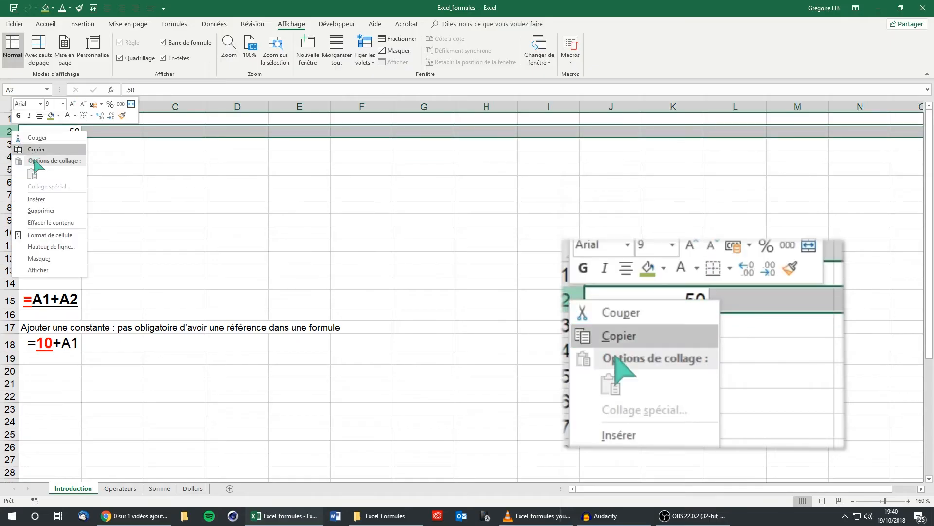
left_click(58, 213)
right_click(14, 131)
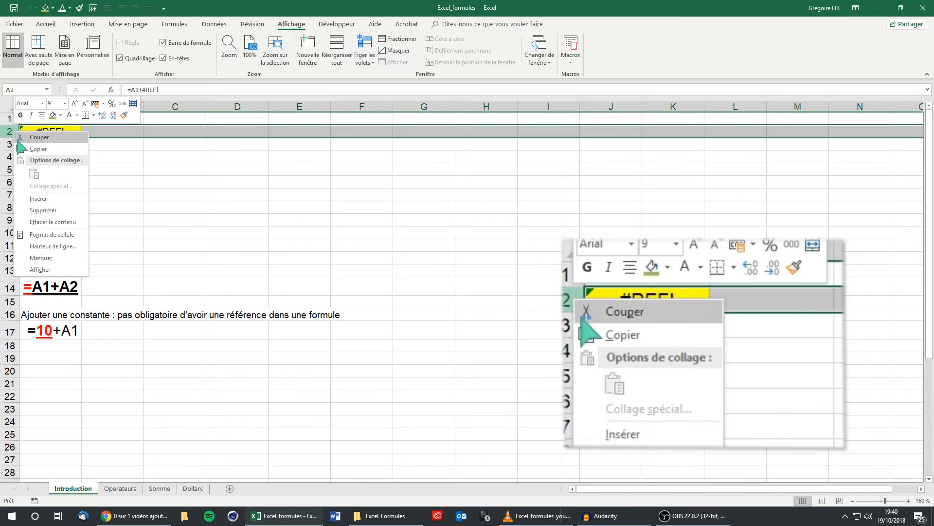
left_click(48, 202)
Delete the empty row 2 together with the yellow sum row 3
left_click_drag(10, 131, 10, 144)
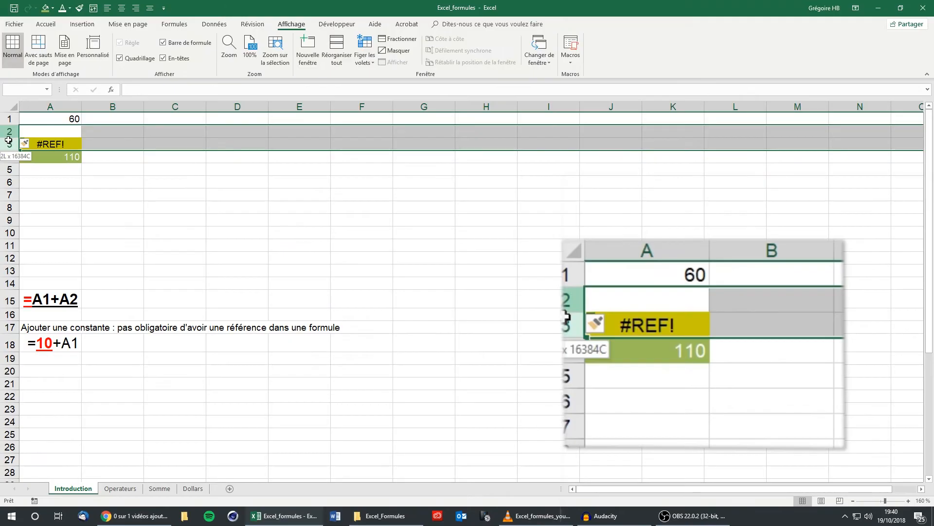
right_click(10, 143)
left_click(42, 218)
Examine the formula in the green cell A2, highlighting its constant 50, and leave it without editing
left_click(60, 154)
left_click(57, 130)
left_click(162, 93)
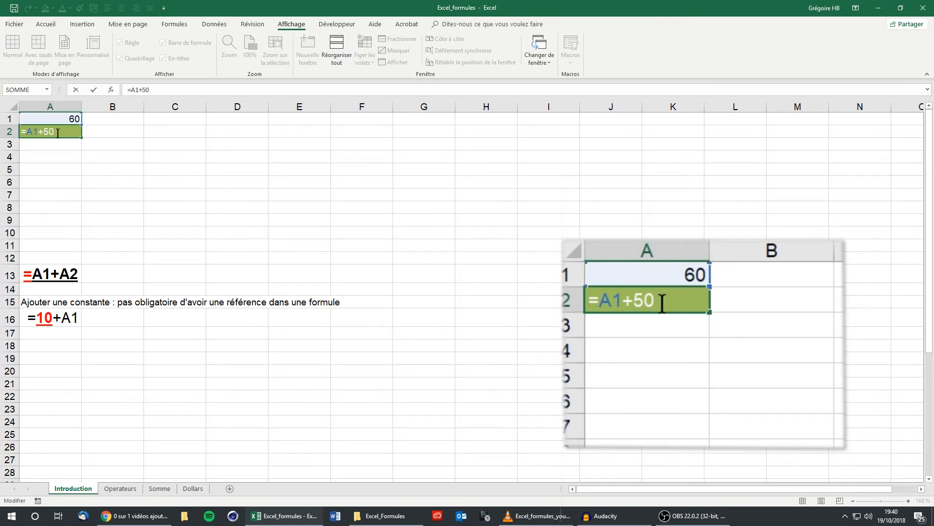
left_click_drag(43, 132, 56, 131)
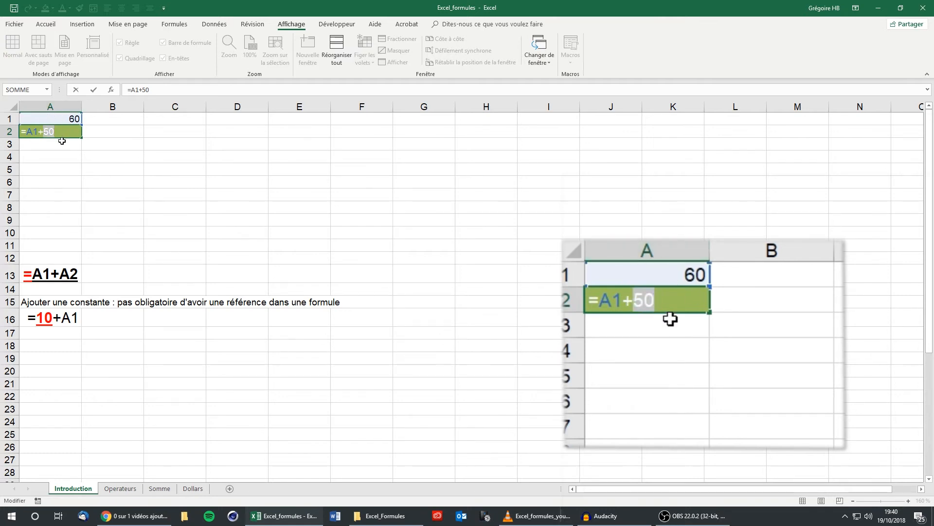
key("Escape")
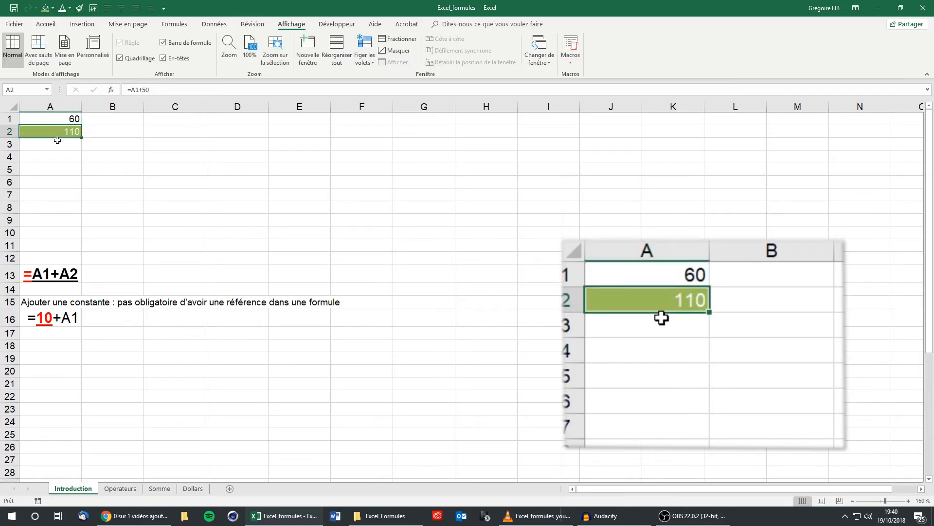
Undo the row deletions and the row insertion below cell A1, and select the yellow sum cell A3
key("ctrl+z")
key("ctrl+z")
left_click(55, 149)
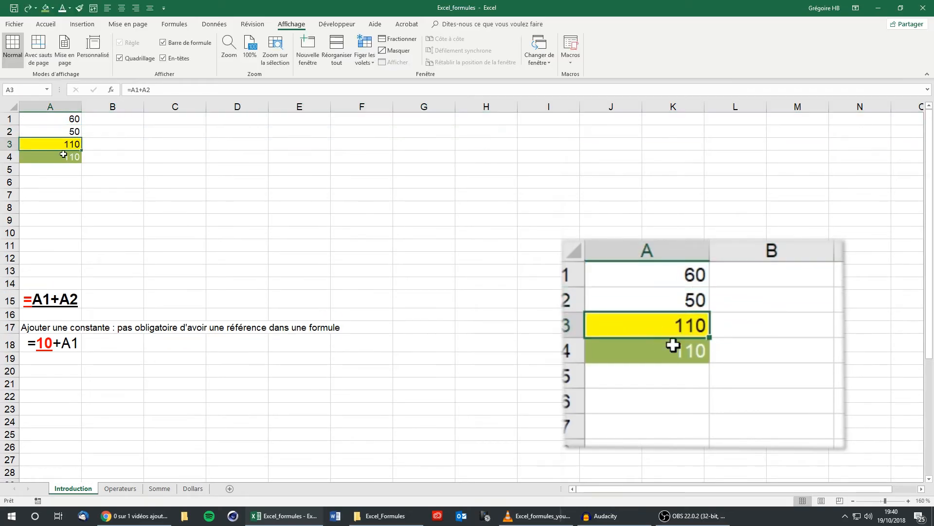
Check the note in row 17 and compare the formulas in the yellow cell A3 and the green cell A4
left_click(57, 327)
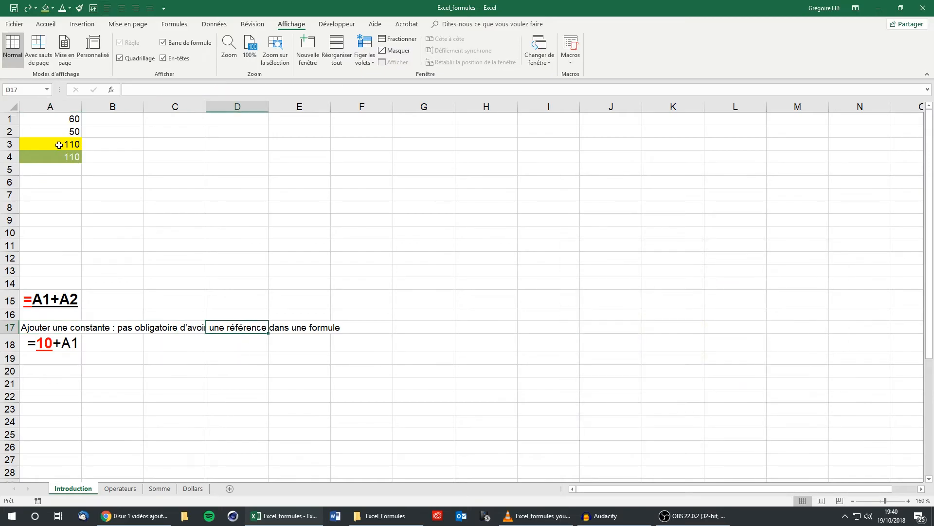
left_click(58, 145)
left_click(157, 89)
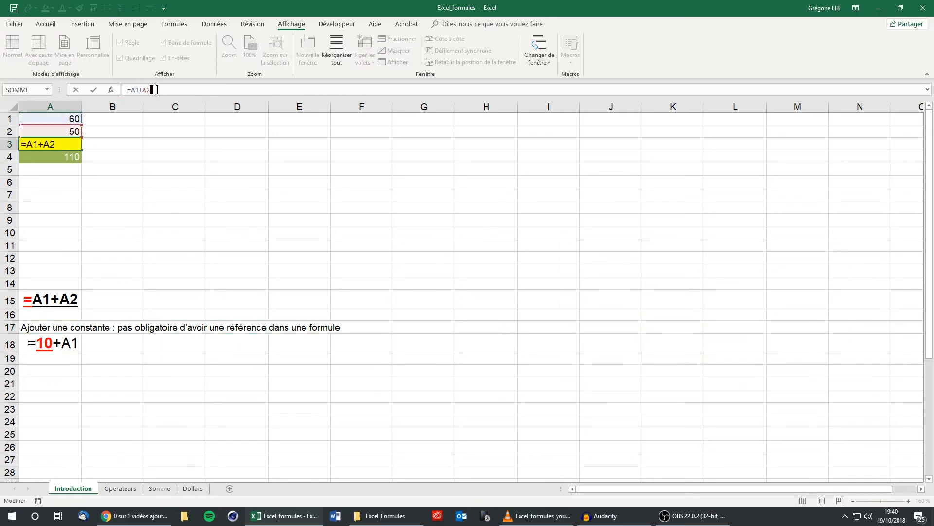
left_click(69, 156)
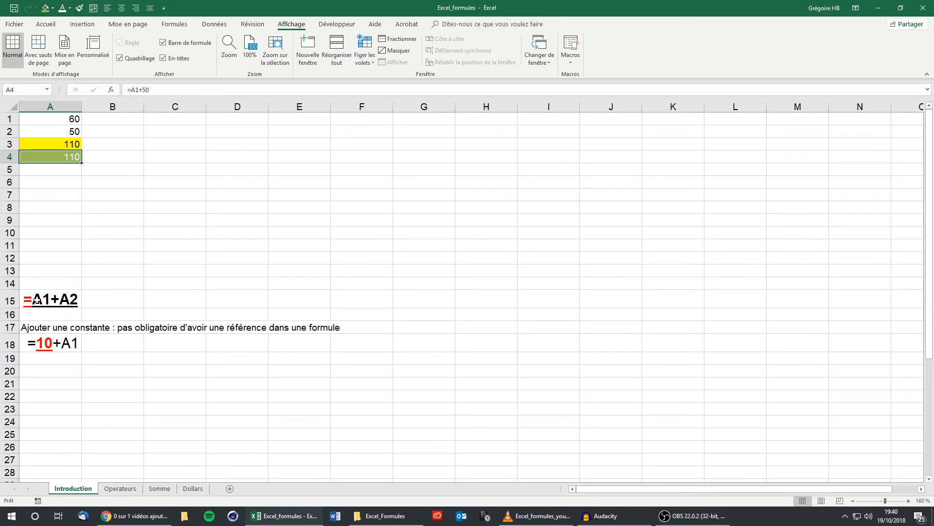
Open the Operateurs sheet and review the operator symbols in column C, especially multiplication, division and power
left_click(120, 488)
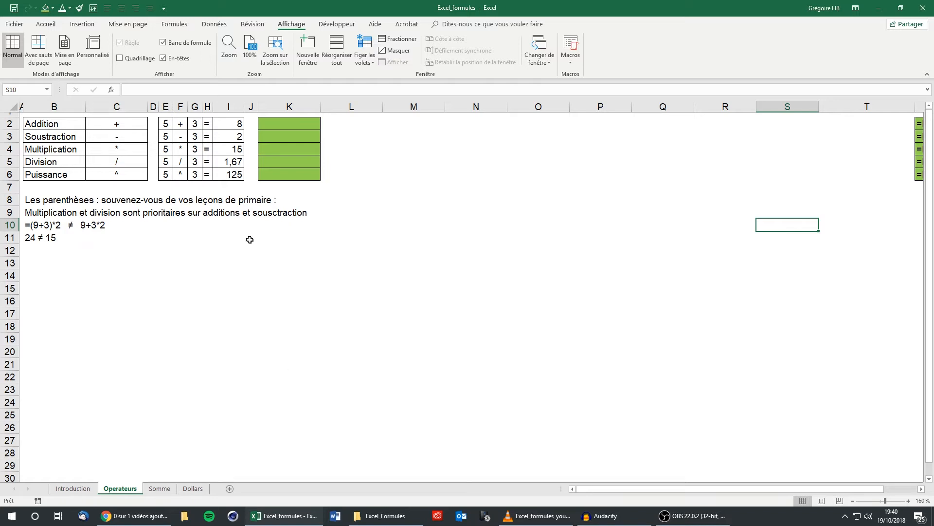
left_click_drag(144, 125, 142, 175)
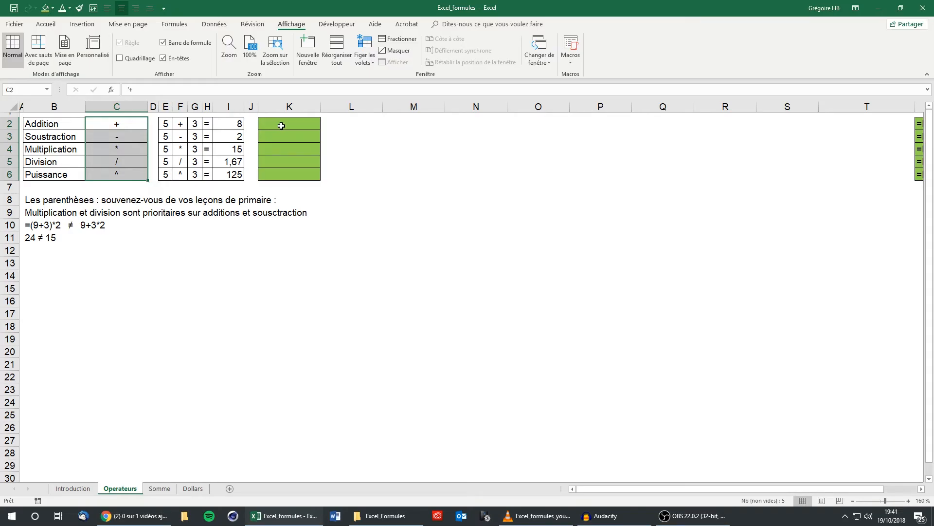
left_click(282, 125)
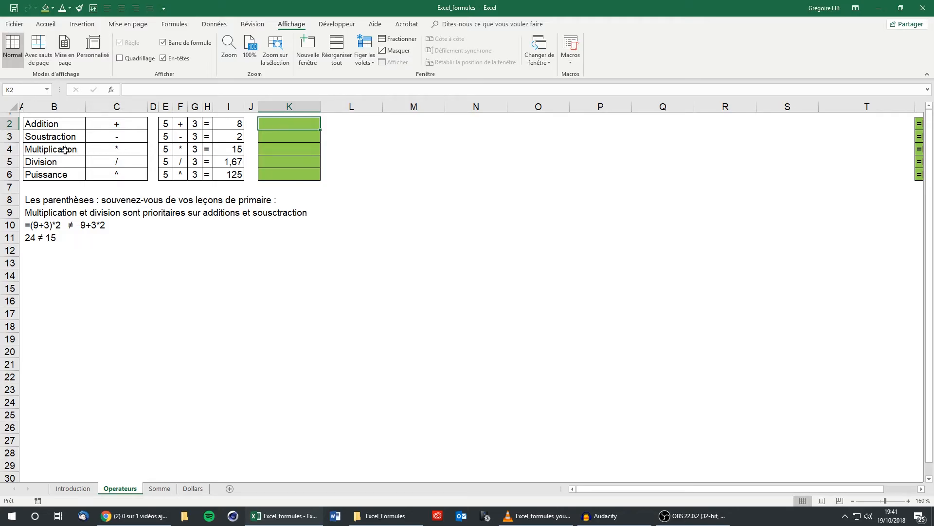
left_click_drag(64, 150, 119, 148)
left_click_drag(60, 164, 108, 161)
left_click(111, 149)
left_click(107, 160)
left_click(111, 176)
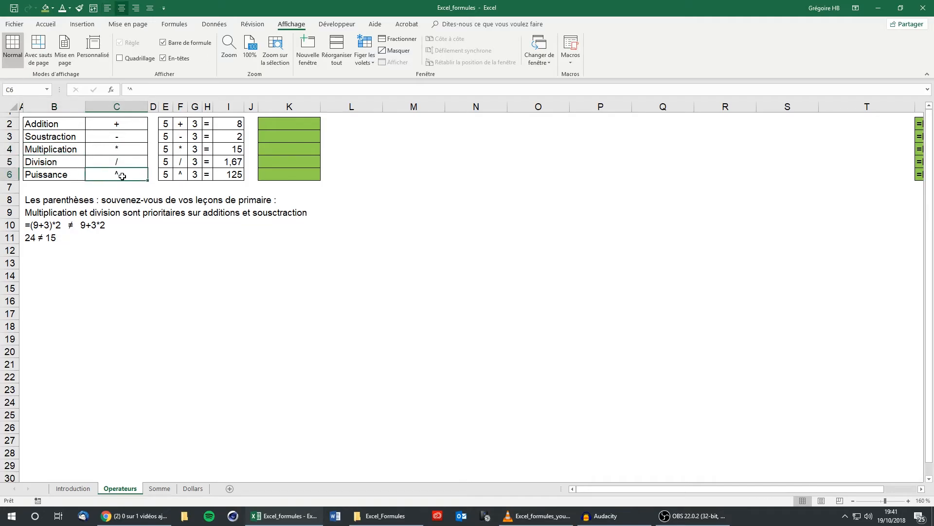
Enter the addition formula =E2+G2 in the green cell K2
left_click(278, 125)
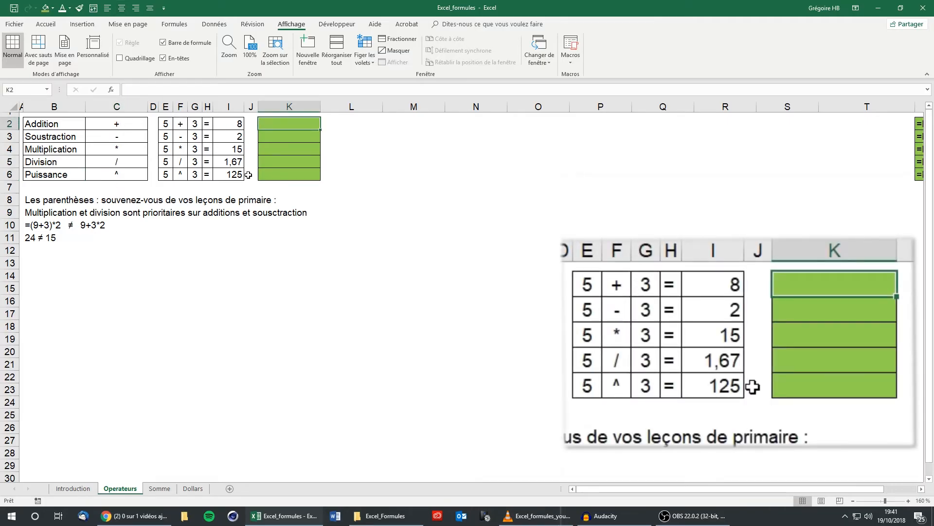
type("=")
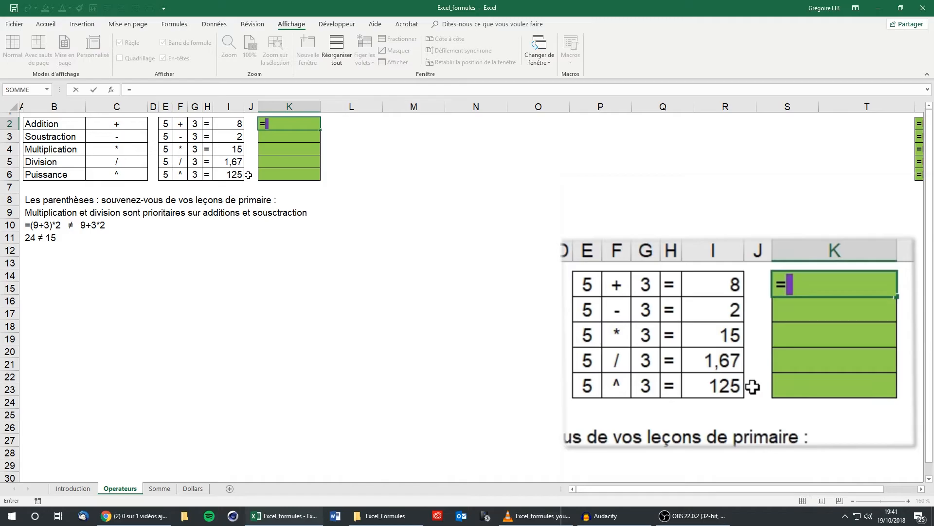
left_click(165, 123)
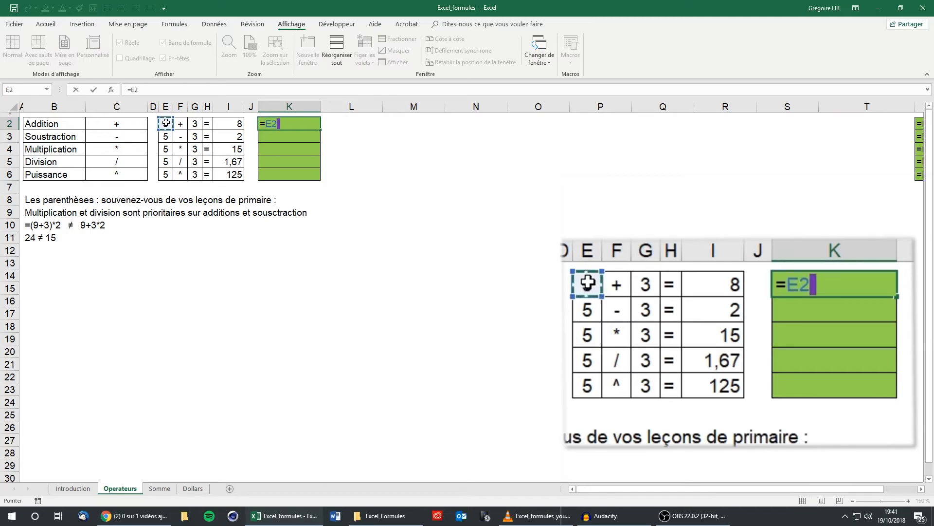
type("+")
left_click(194, 124)
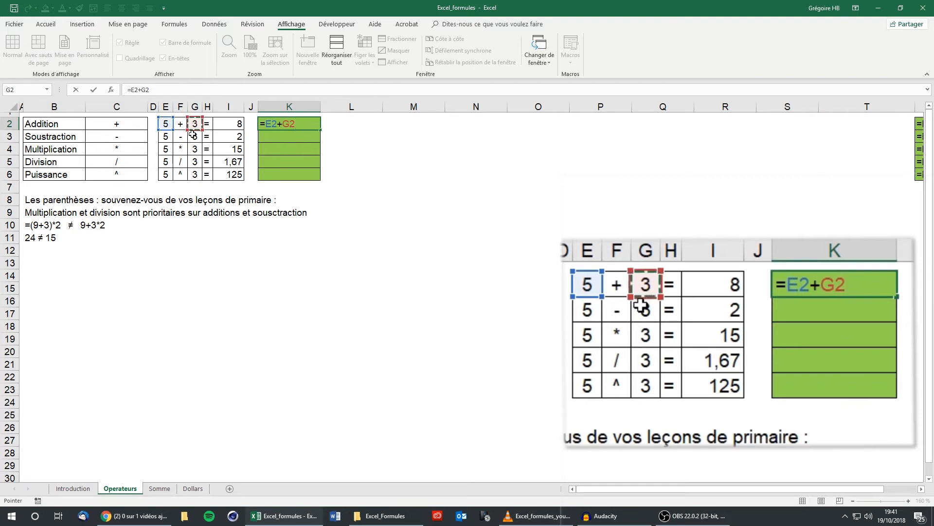
key("Return")
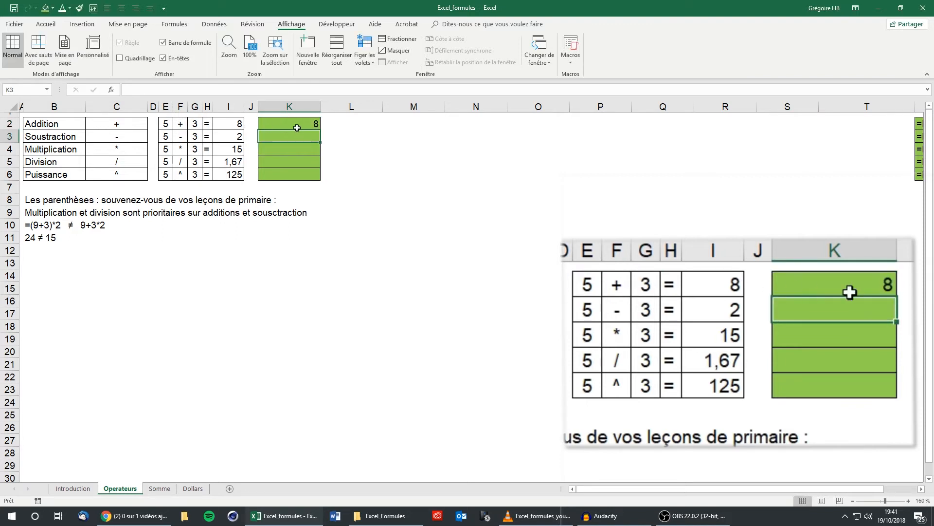
Enter the subtraction formula =E3-G3 in cell K3 and select that cell to check it
type("=")
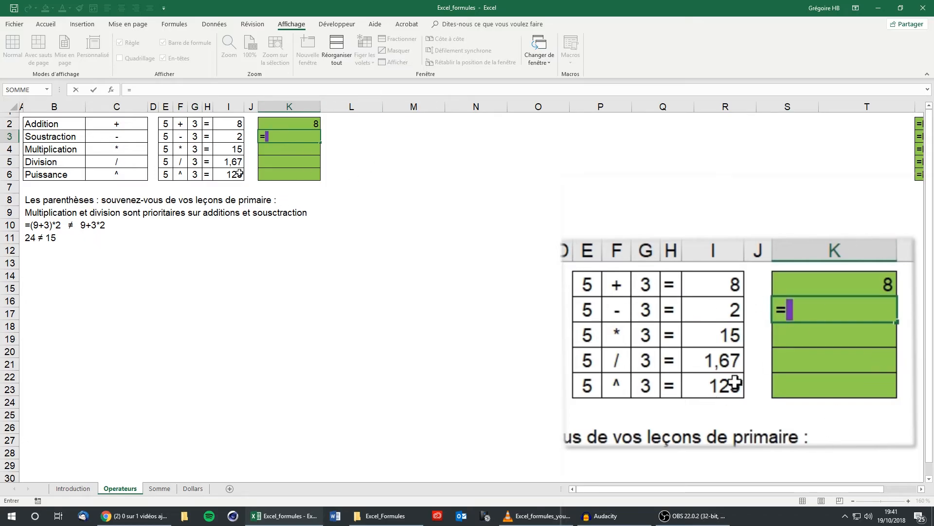
left_click(166, 136)
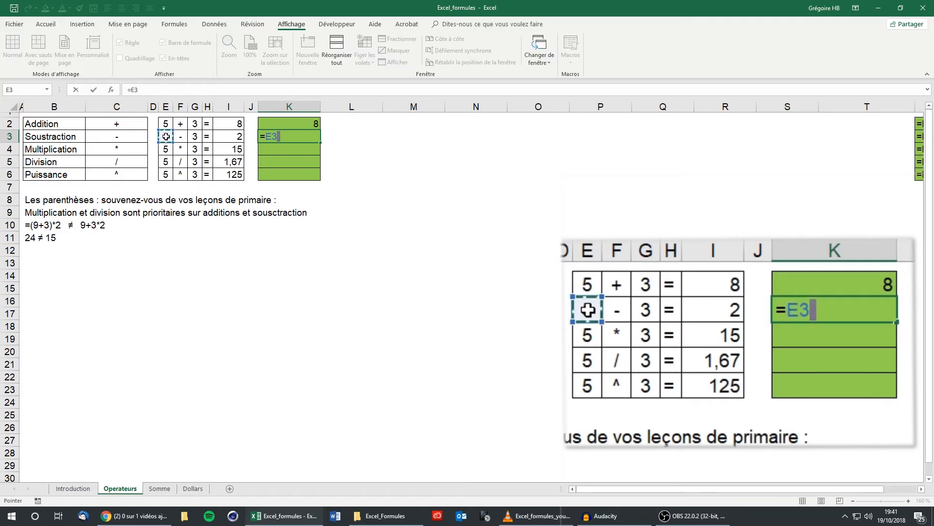
type("-")
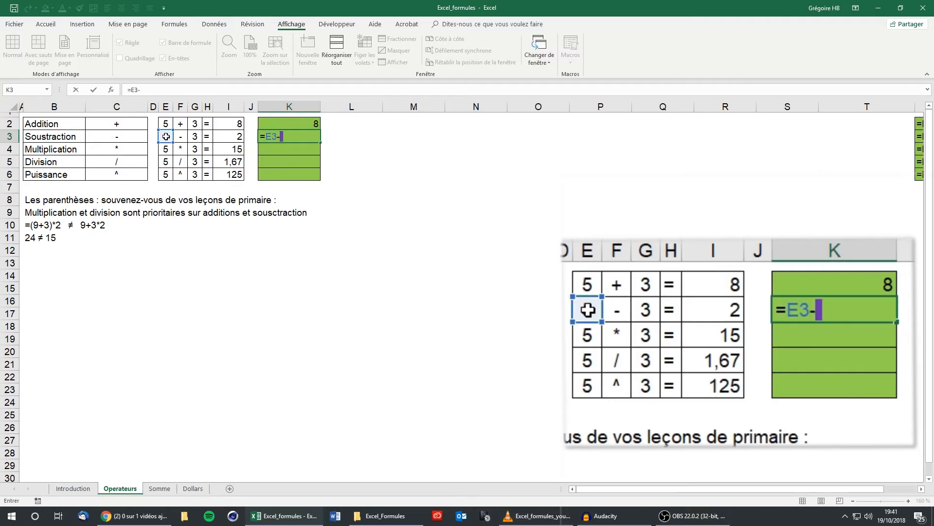
left_click(194, 137)
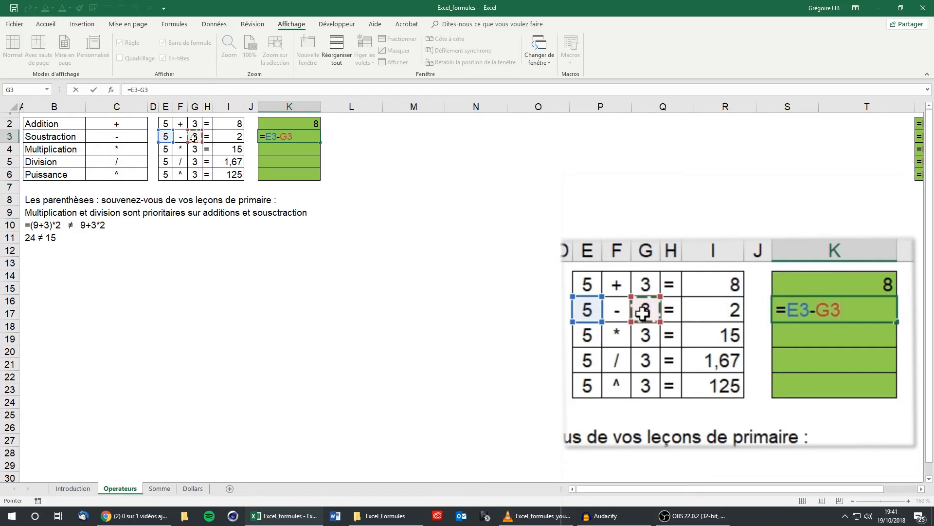
key("Return")
left_click(317, 135)
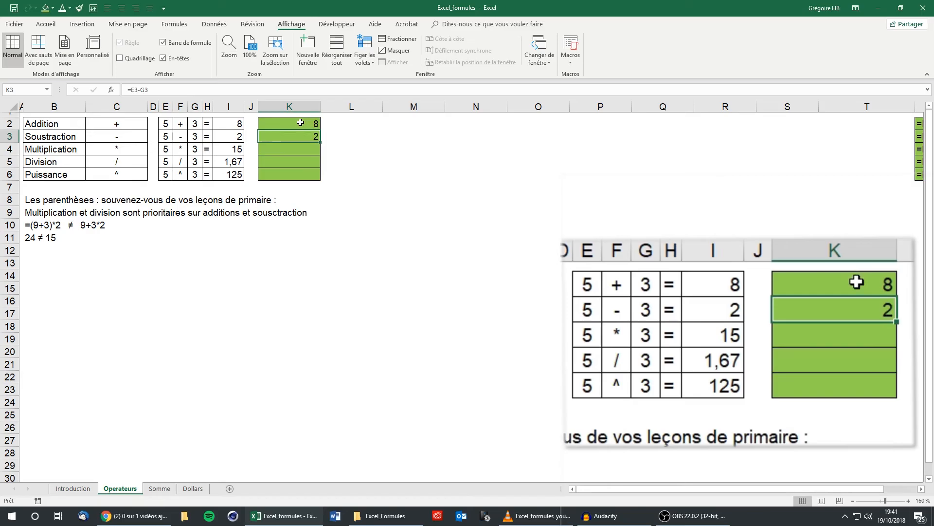
Enter the multiplication formula =E4*G4 in the green cell K4
left_click(305, 151)
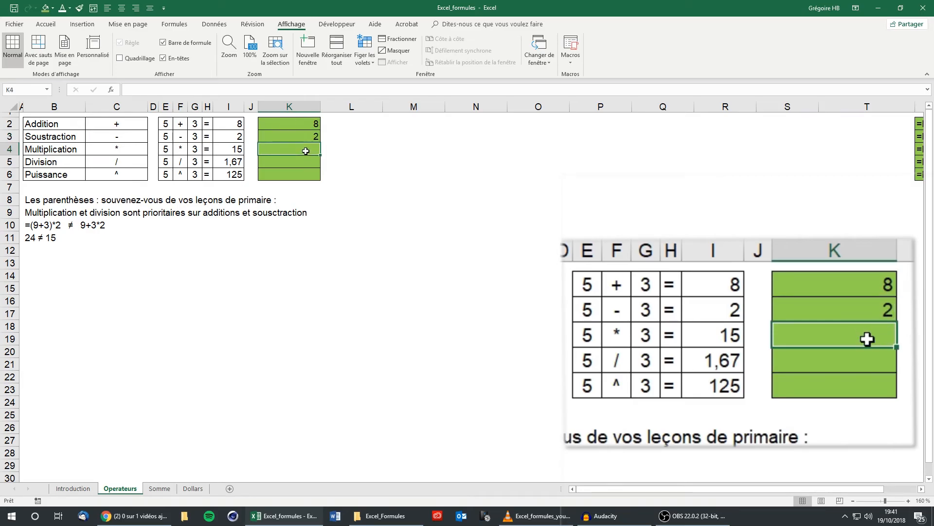
type("=")
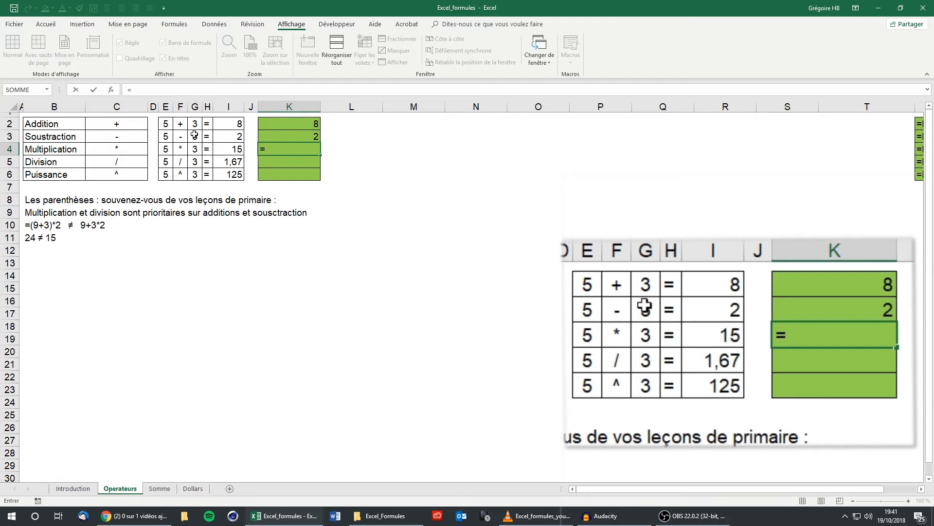
left_click(165, 149)
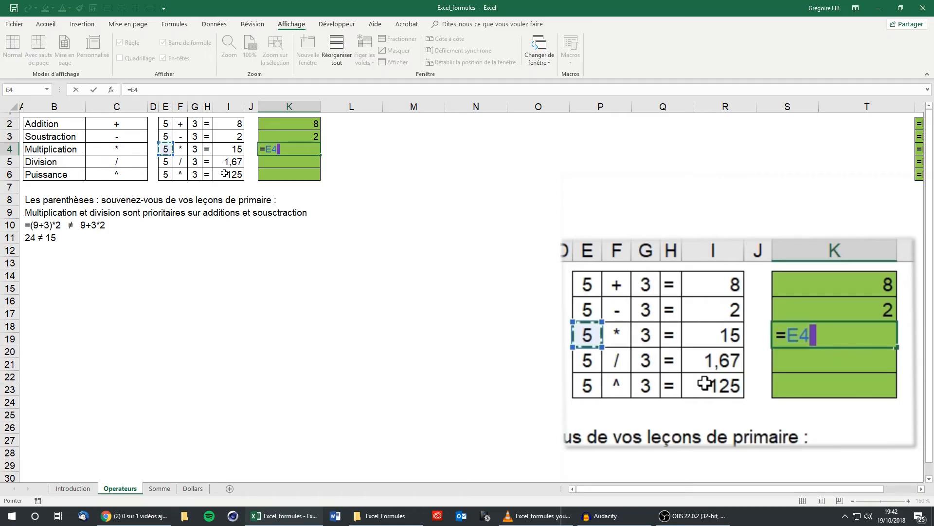
type("*")
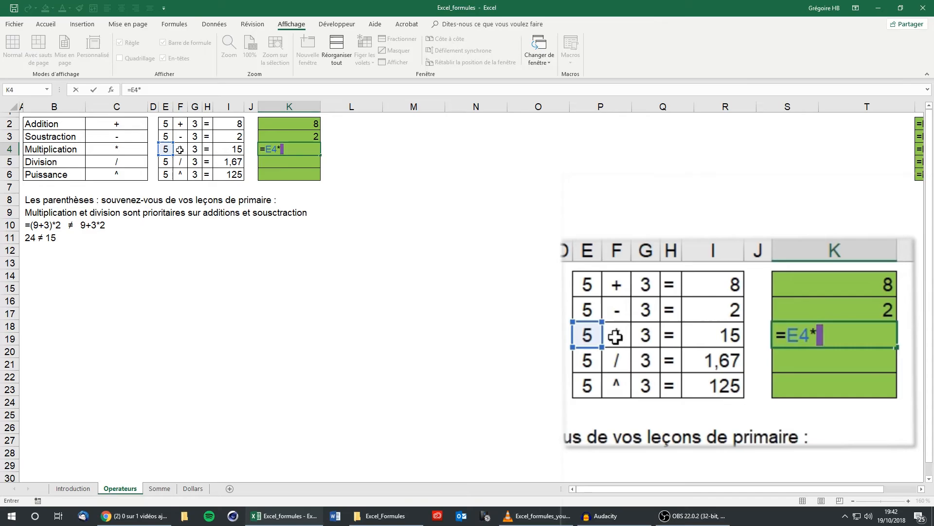
left_click(196, 149)
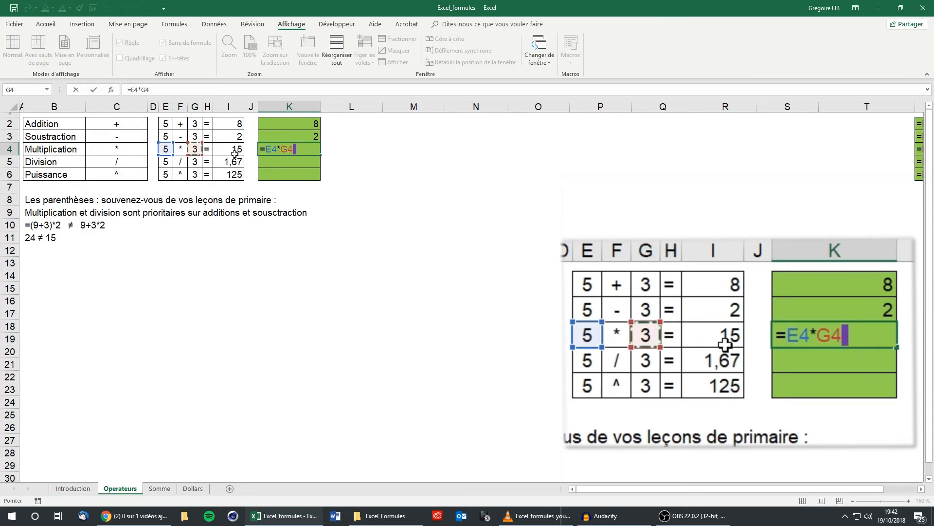
key("Return")
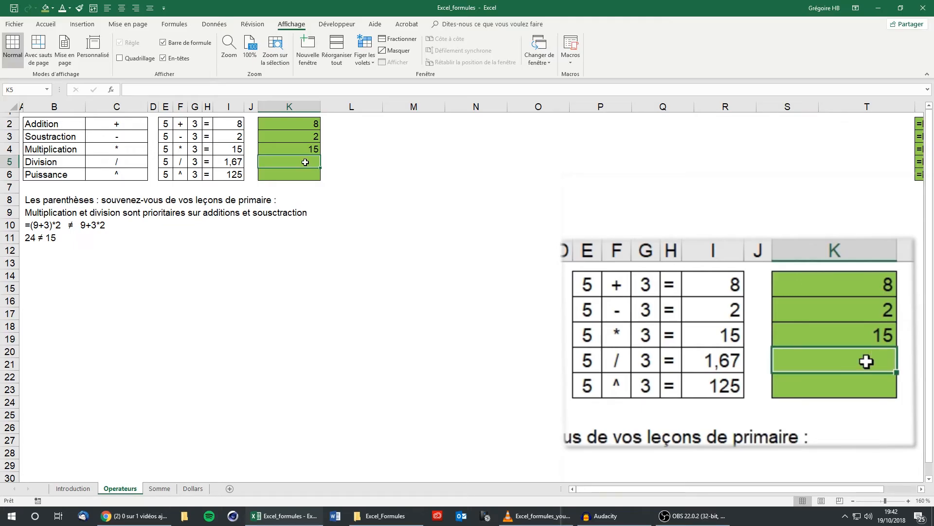
Enter the division formula =E5/G5 in cell K5 and select that cell to check it
left_click(322, 202)
left_click(309, 164)
type("=")
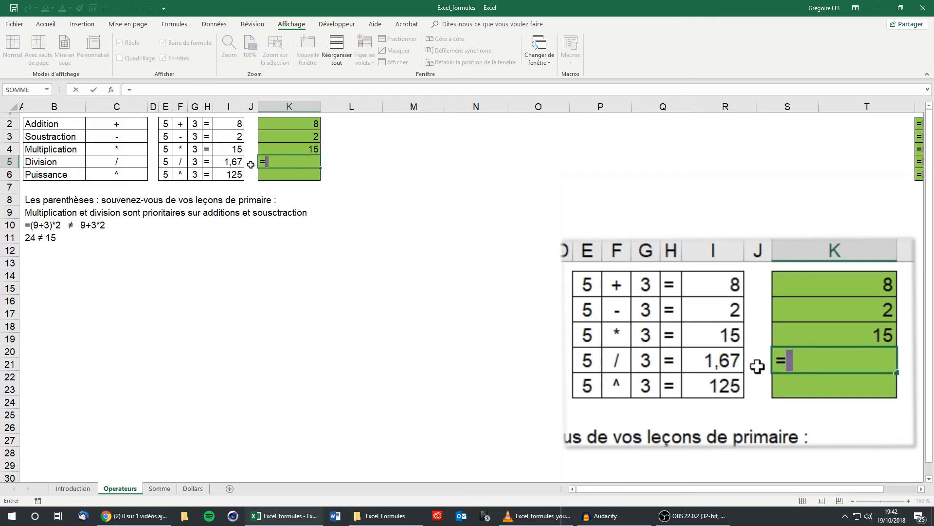
left_click(166, 161)
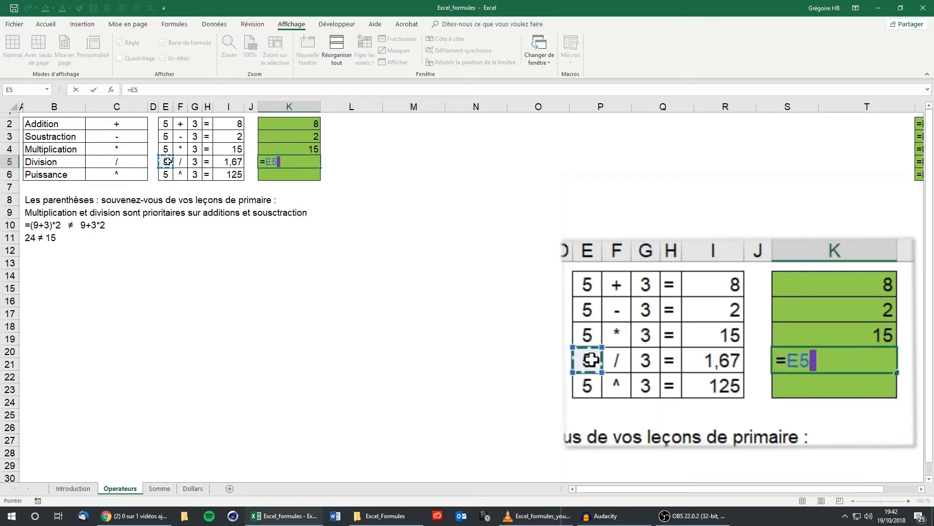
type("/")
left_click(194, 161)
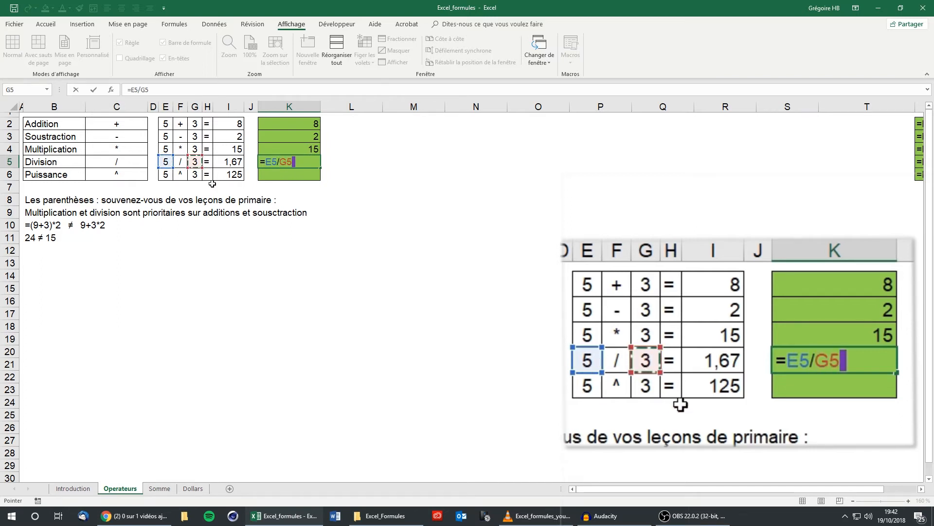
key("Return")
left_click(310, 161)
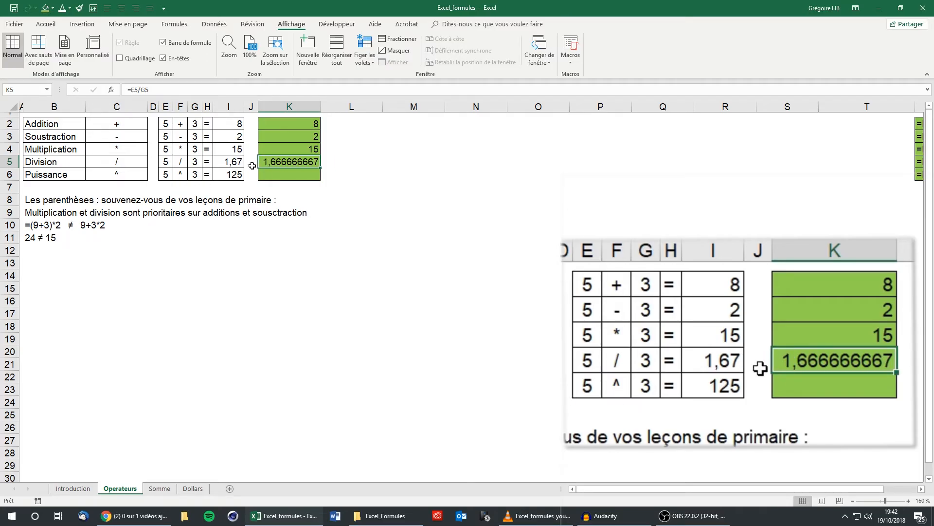
Enter the power formula =E6^G6 in cell K6 and select that cell to check it
left_click(306, 174)
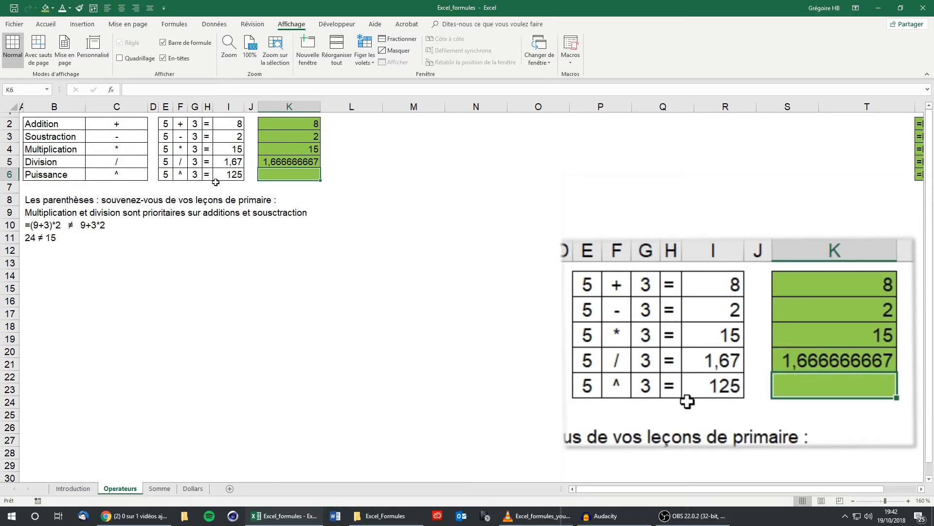
type("=")
left_click(167, 176)
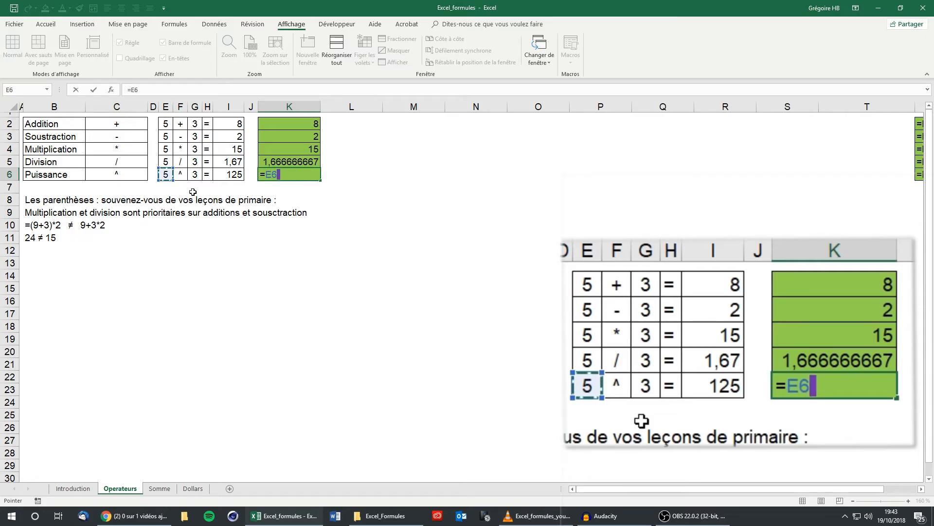
type("^^")
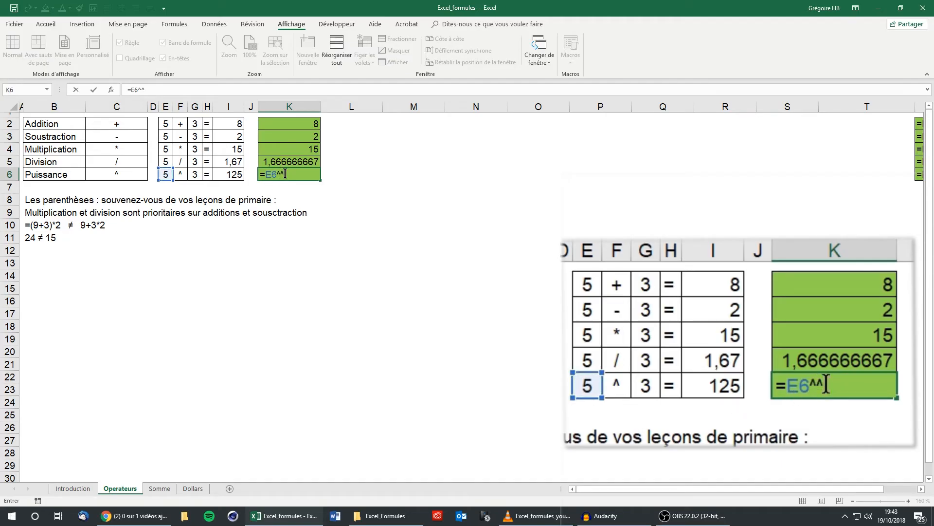
left_click_drag(285, 174, 280, 174)
left_click(283, 174)
key("BackSpace")
left_click(196, 174)
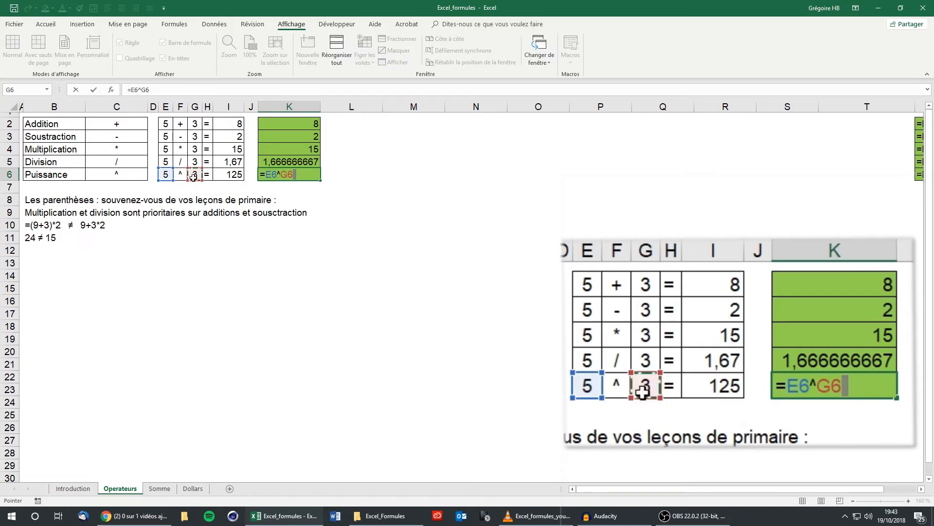
key("Return")
left_click(314, 174)
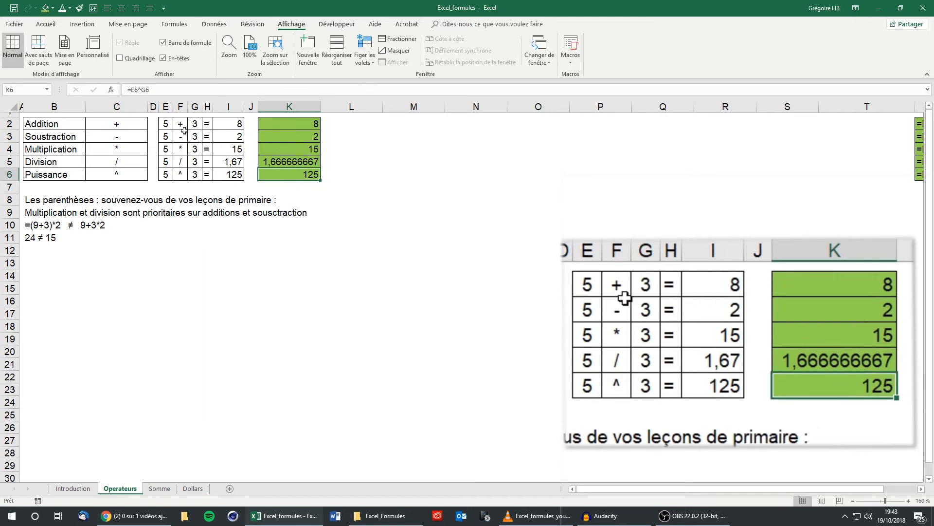
Set the second operand of all five operations, cells G2 to G6, to 2
left_click(195, 174)
type("2")
key("Return")
key("Up")
key("Up")
type("2")
key("Up")
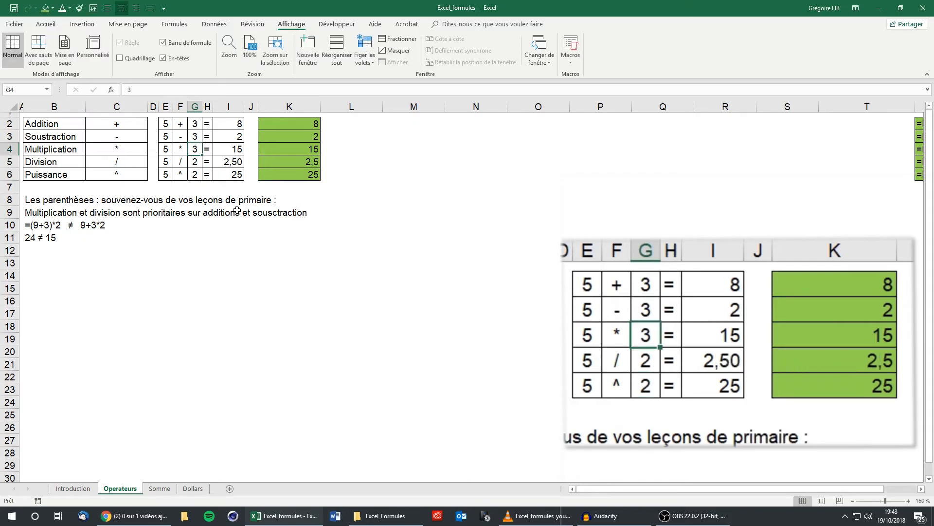
type("2")
key("Up")
type("2")
key("Up")
type("2")
key("Return")
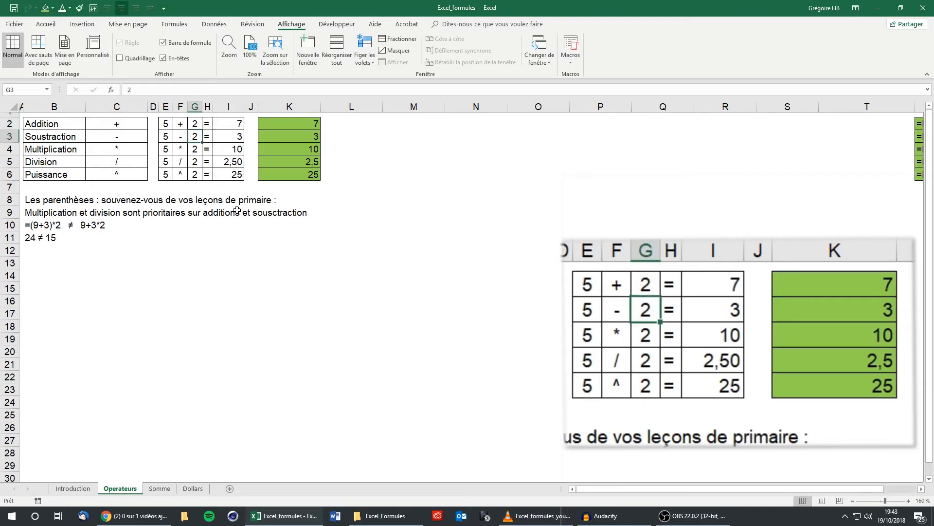
key("Down")
key("Down")
key("Down")
key("Down")
key("Up")
key("Up")
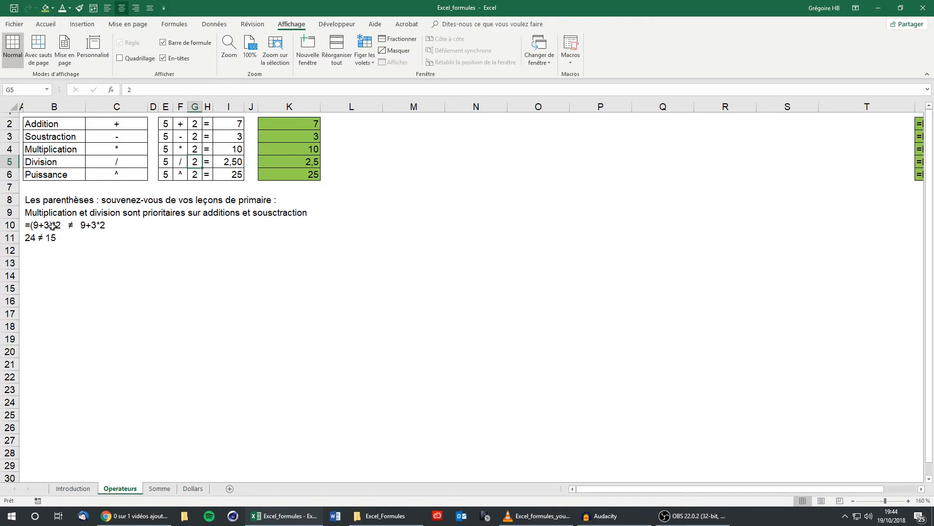
Delete the empty columns M to S so the written-out formulas move closer to the results
left_click(44, 250)
left_click(61, 265)
left_click_drag(414, 107, 787, 107)
right_click(787, 108)
left_click(816, 189)
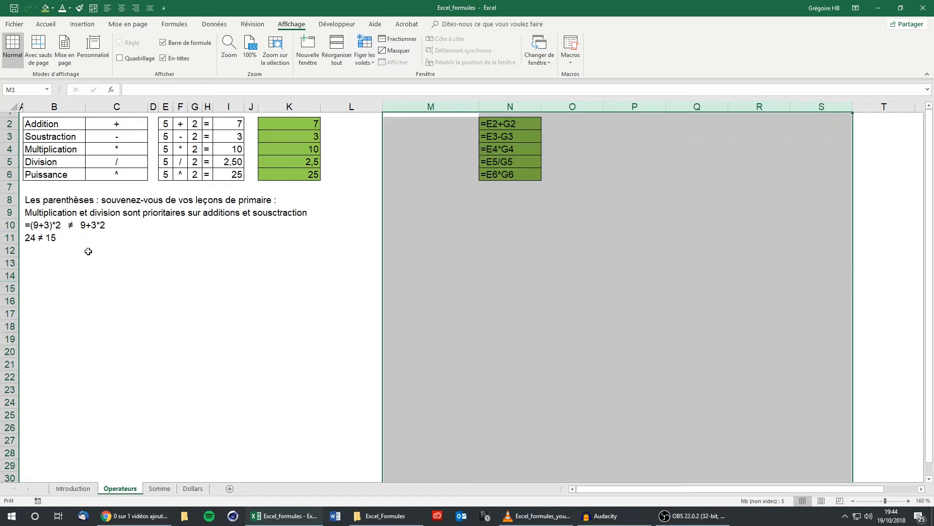
Enter the formula with parentheses =(9+3)*2 in cell B13
left_click(48, 254)
left_click(46, 263)
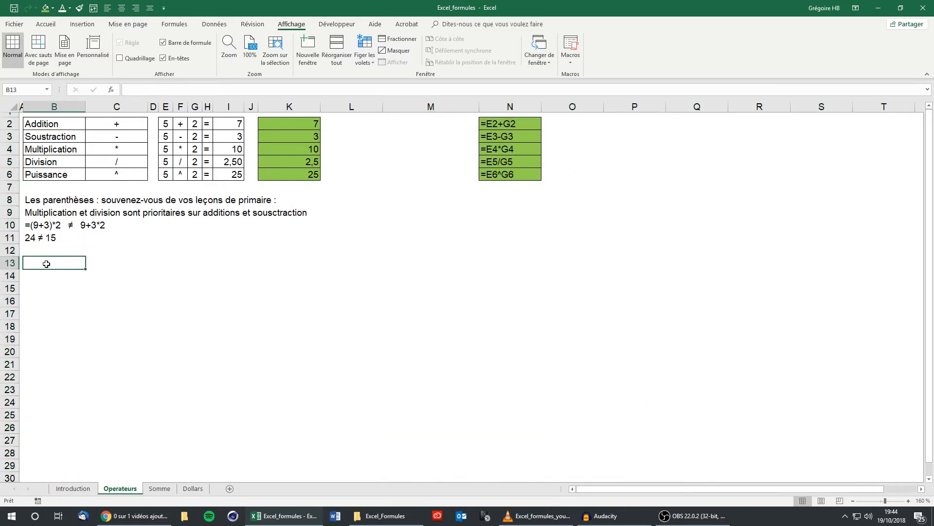
type("=(9+3")
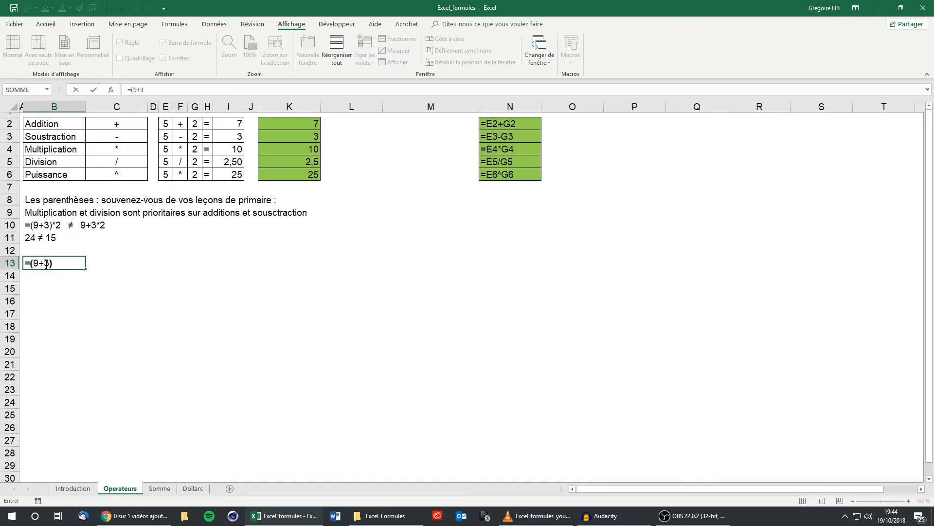
type(")*2")
key("Return")
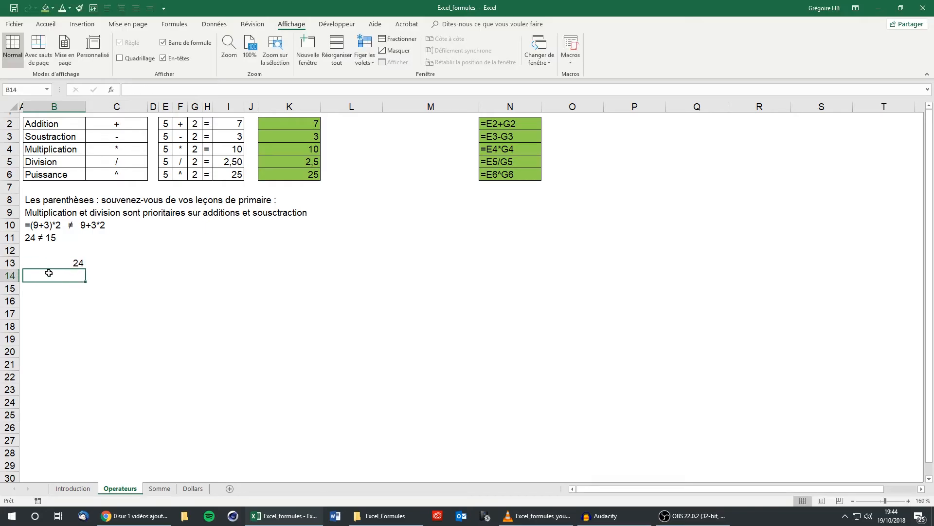
Enter =9+3*2 without parentheses in cell B14 and compare both results with the note in B10
type("=93")
key("BackSpace")
type("+3*2")
key("Return")
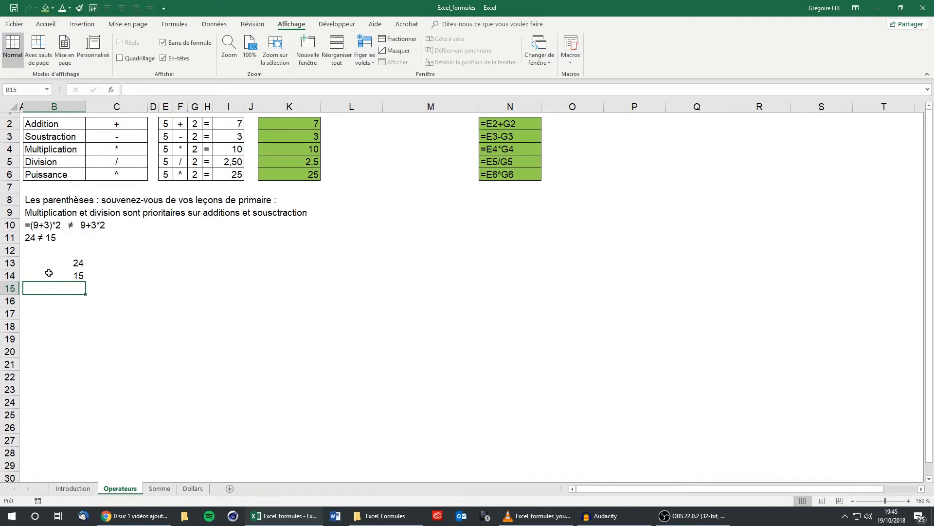
left_click_drag(49, 272, 47, 264)
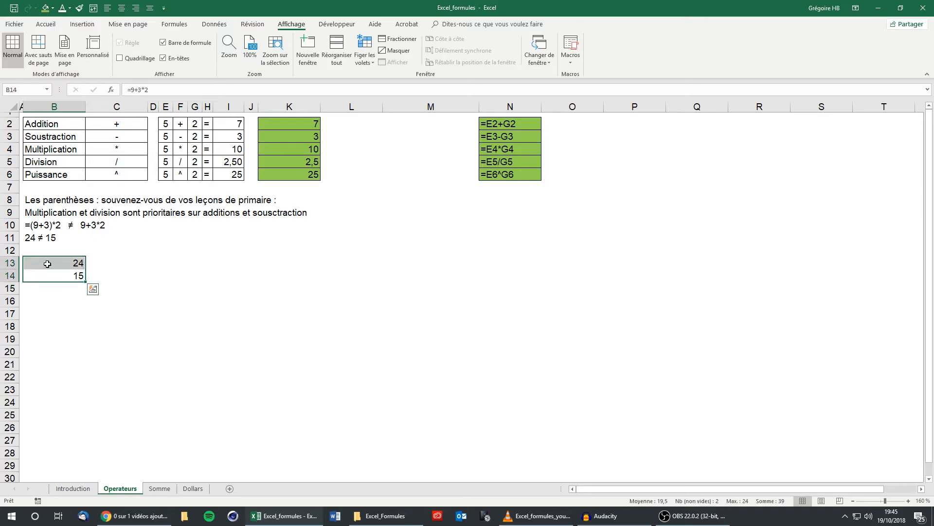
left_click(45, 228)
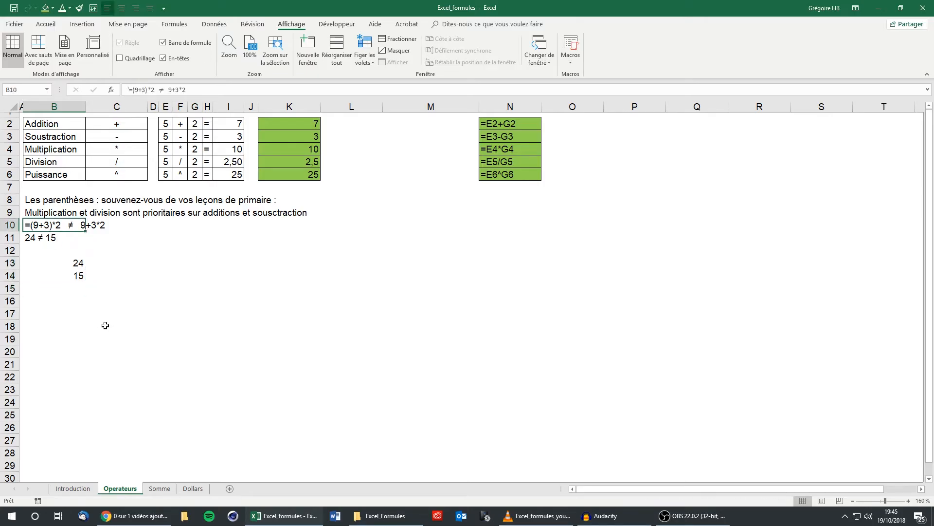
Delete the empty column M and review the written-out formulas in M2:M6 and the results in B13:B14
left_click(440, 108)
right_click(439, 108)
left_click(462, 189)
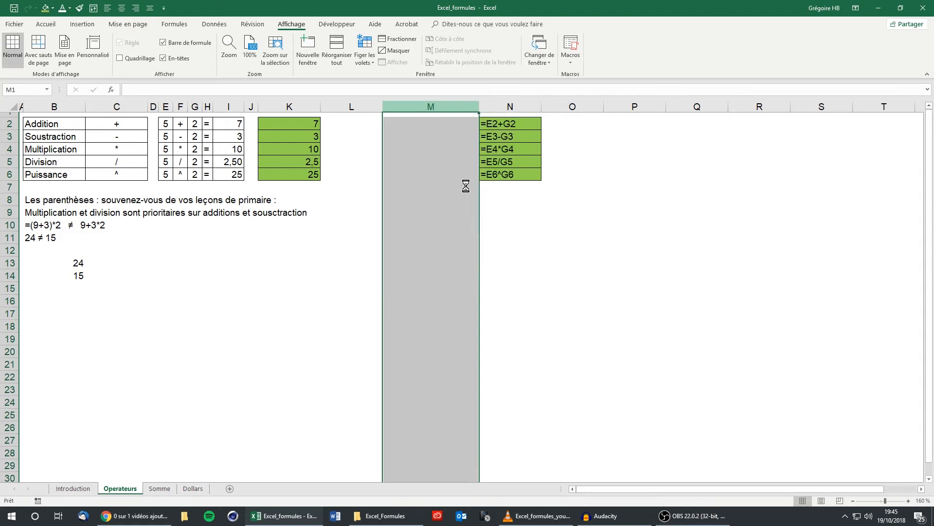
left_click(414, 123)
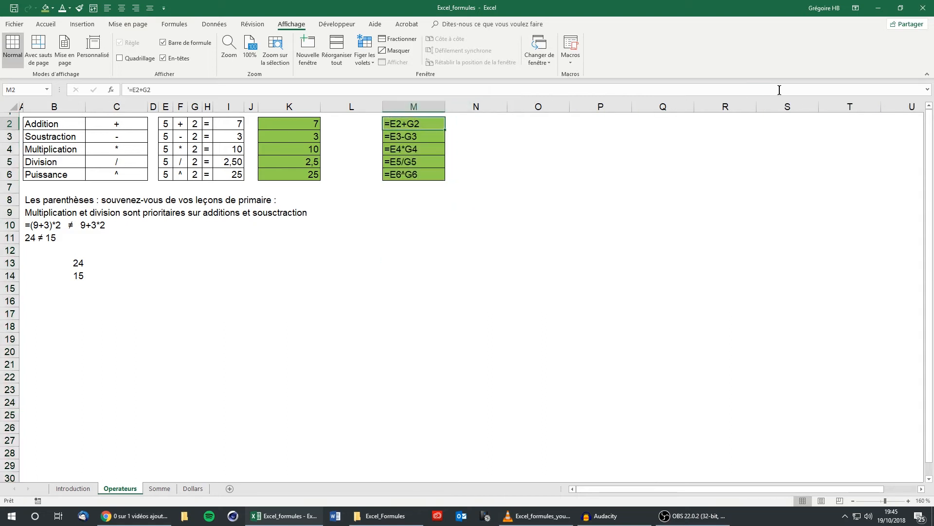
left_click_drag(428, 123, 437, 176)
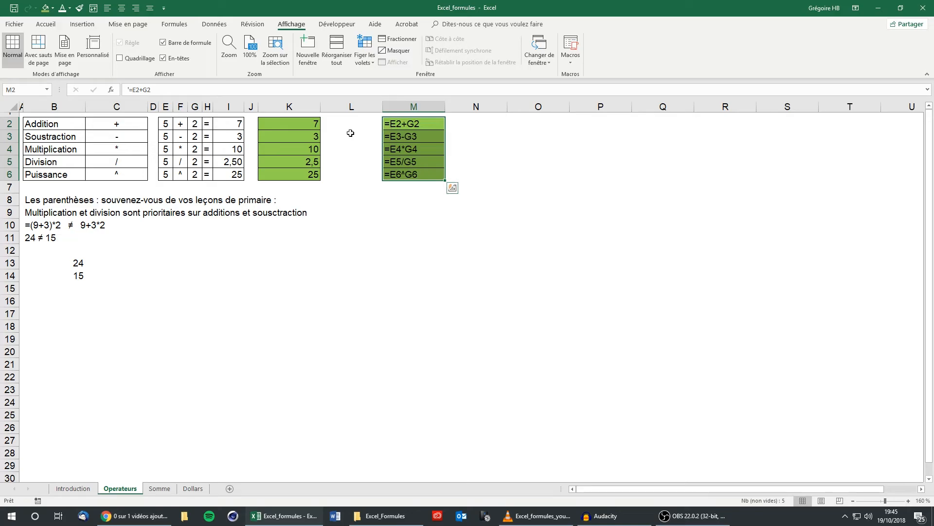
left_click(352, 125)
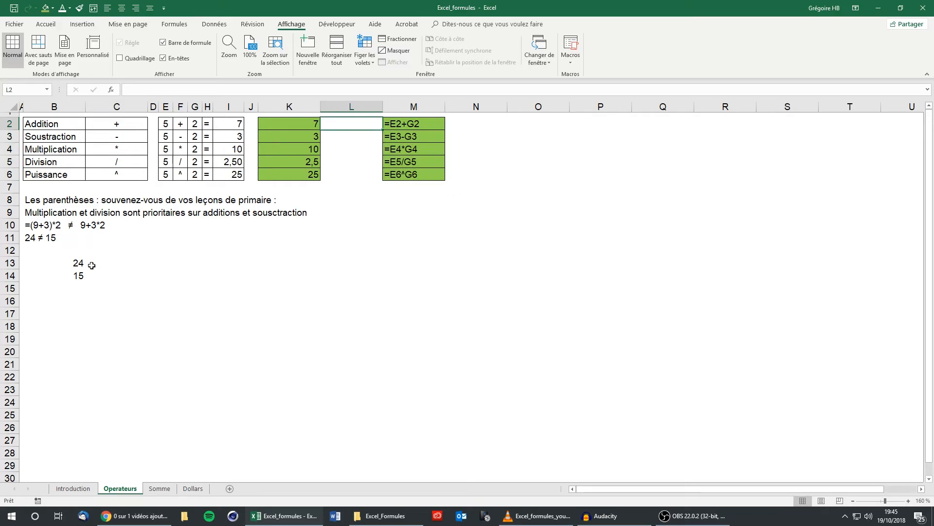
left_click_drag(77, 263, 78, 279)
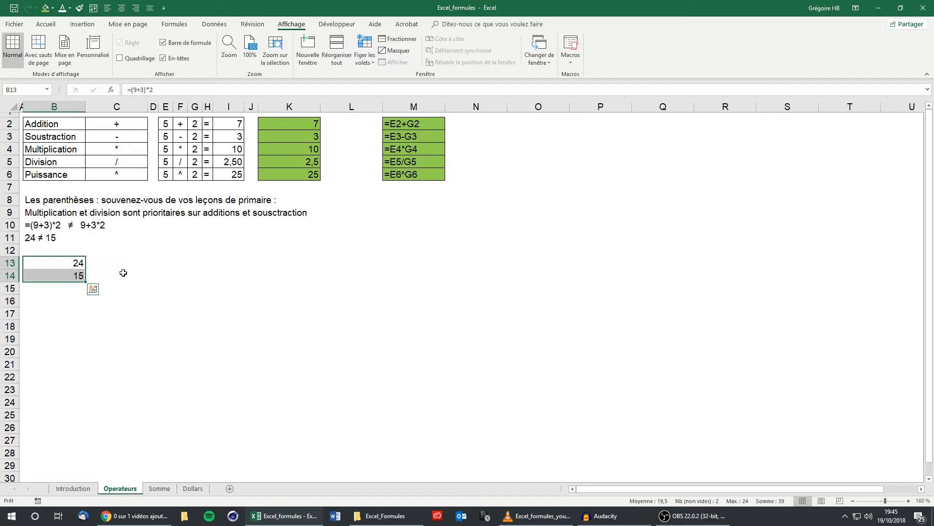
Switch to the Somme sheet and select cell B7 below the values in B2:B6
left_click(160, 489)
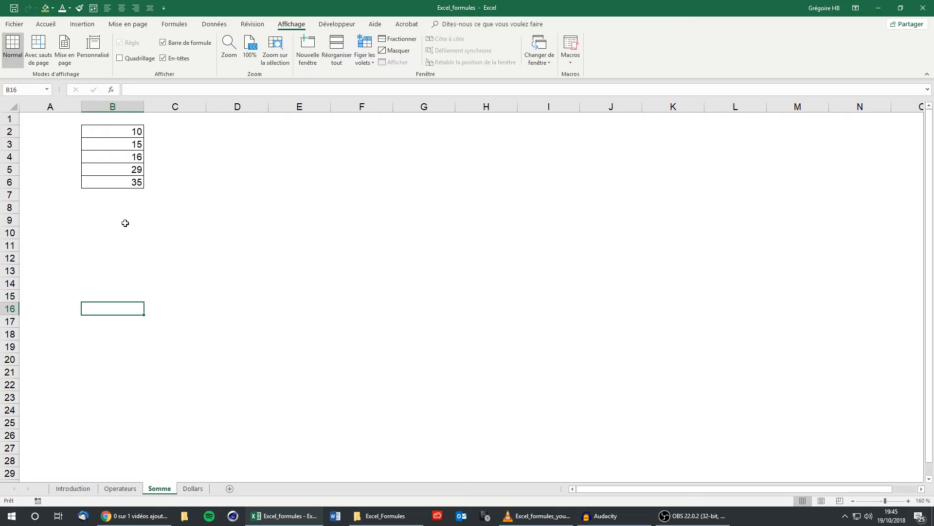
left_click(117, 197)
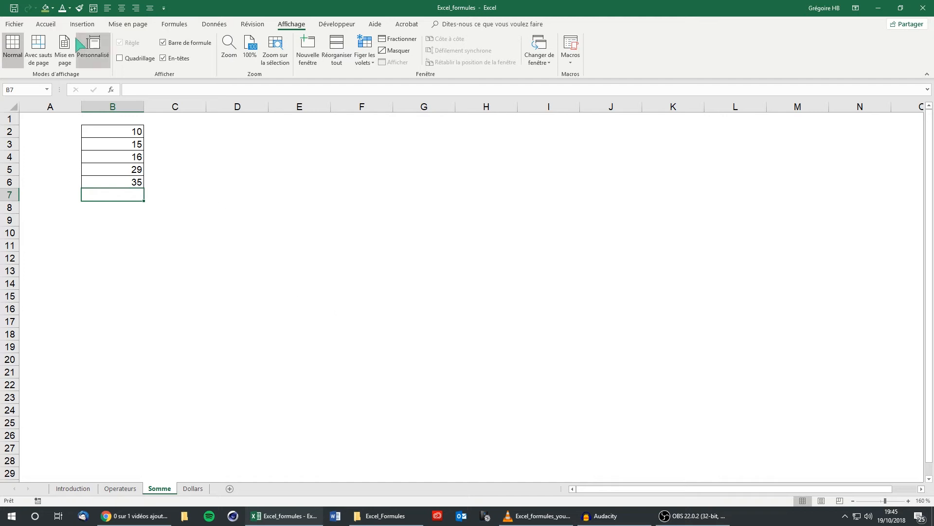
left_click(45, 25)
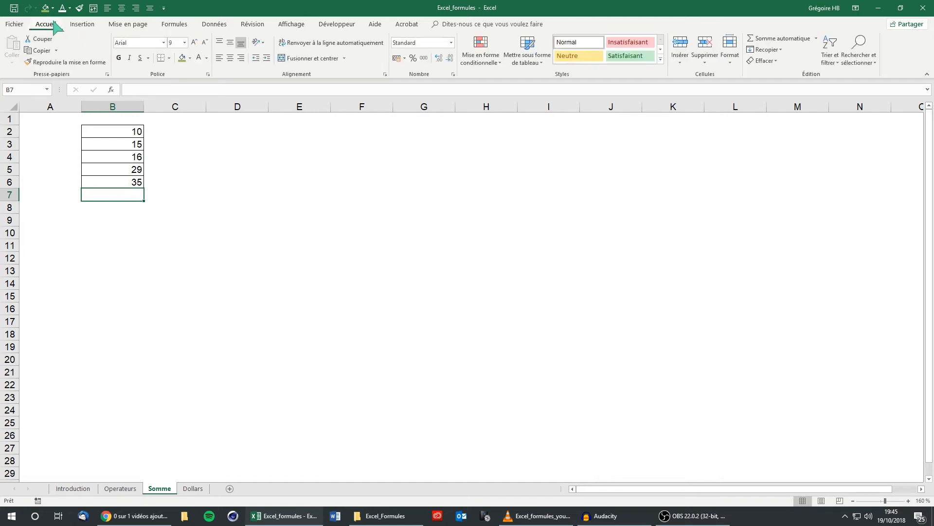
left_click_drag(125, 133, 132, 182)
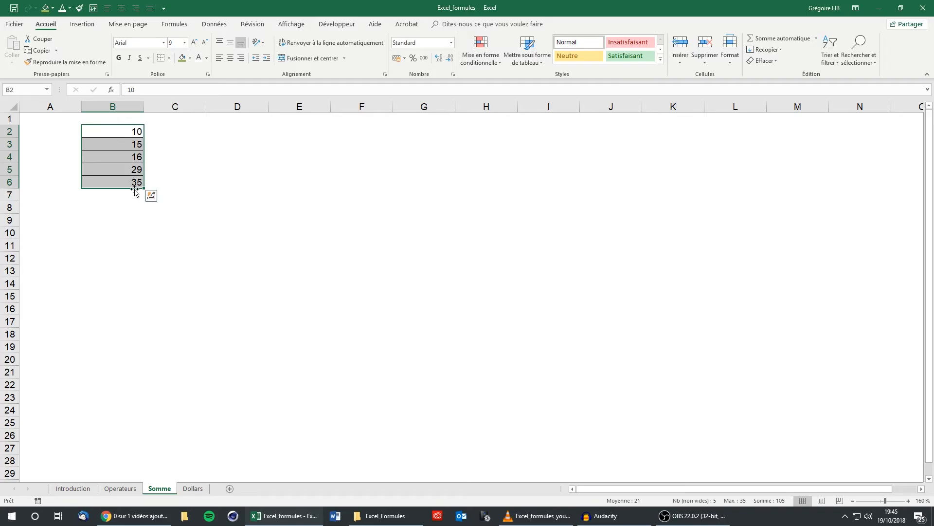
left_click(135, 194)
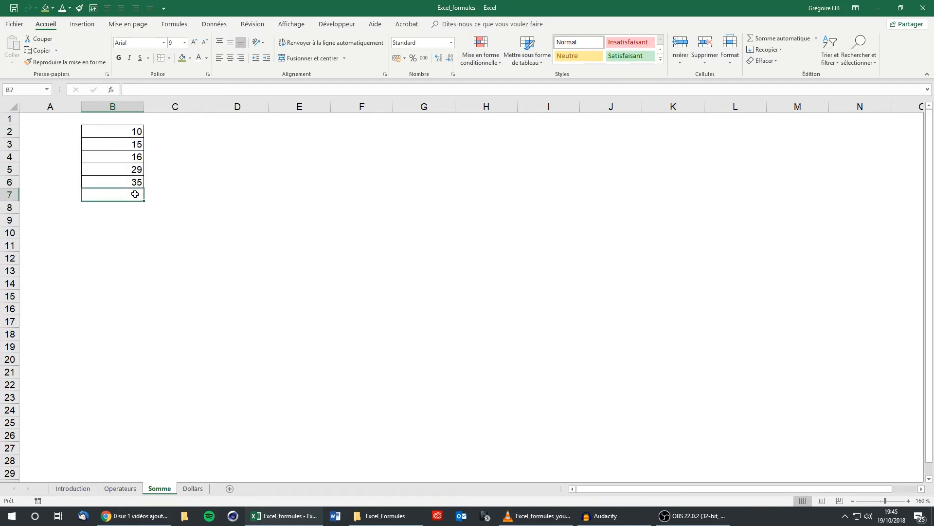
Select the values in B2:B6 and examine their sum in the status bar
left_click_drag(138, 130, 134, 179)
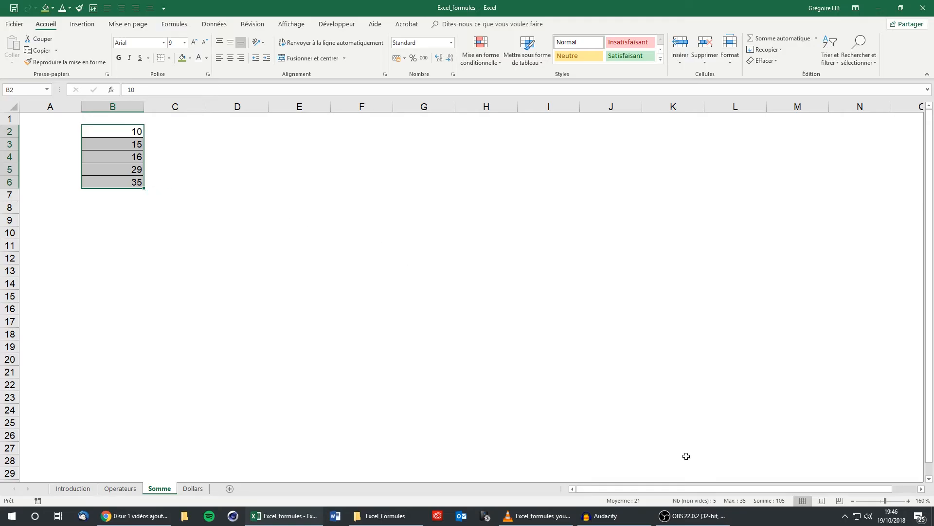
key("ctrl+q")
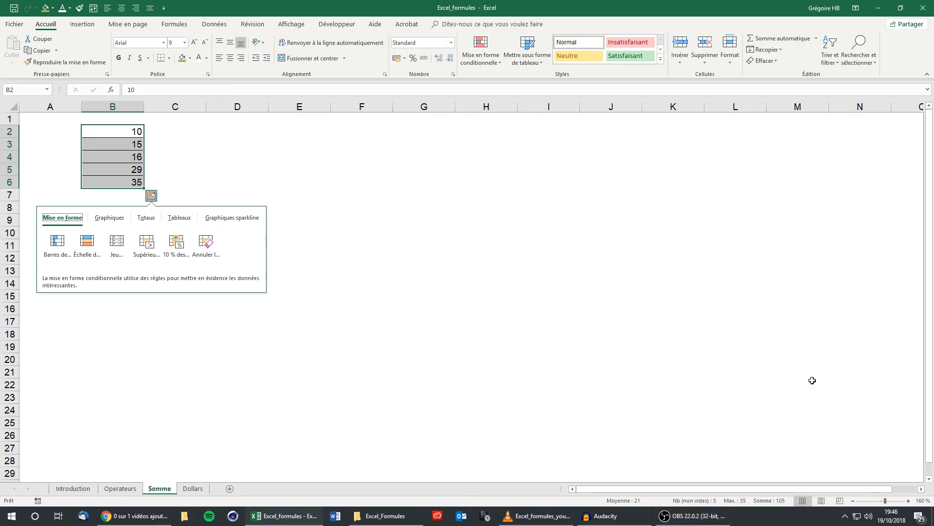
left_click(442, 224)
left_click(138, 196)
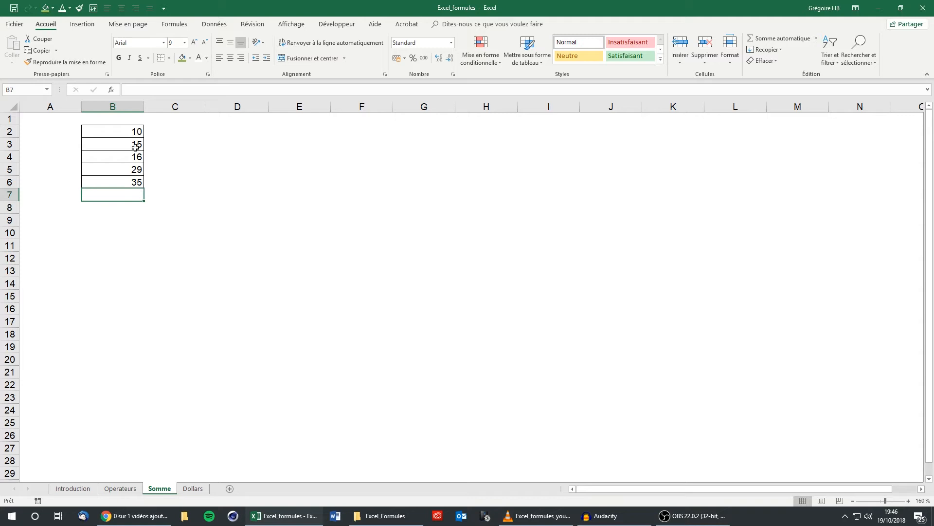
left_click_drag(141, 127, 129, 183)
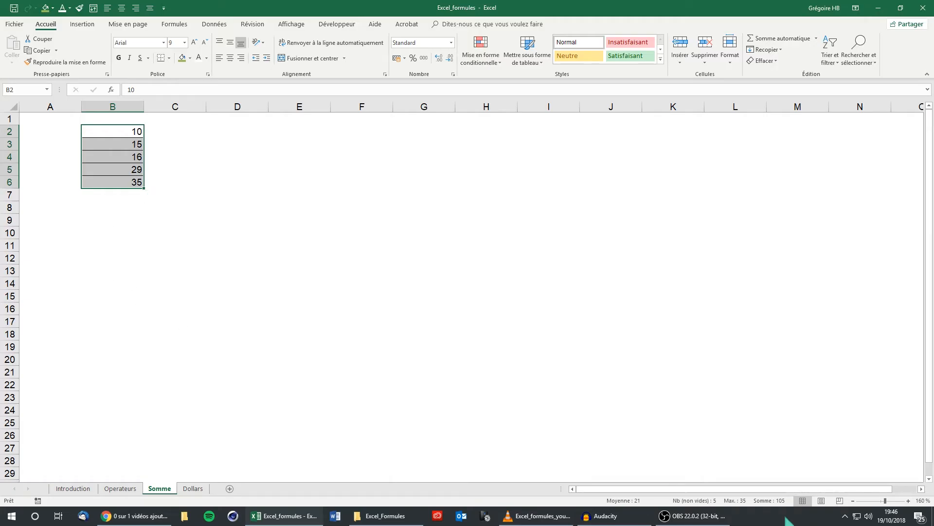
Enter the addition formula =B2+B3+B4+B5+B6 in cell B7 using references to each value
left_click(126, 196)
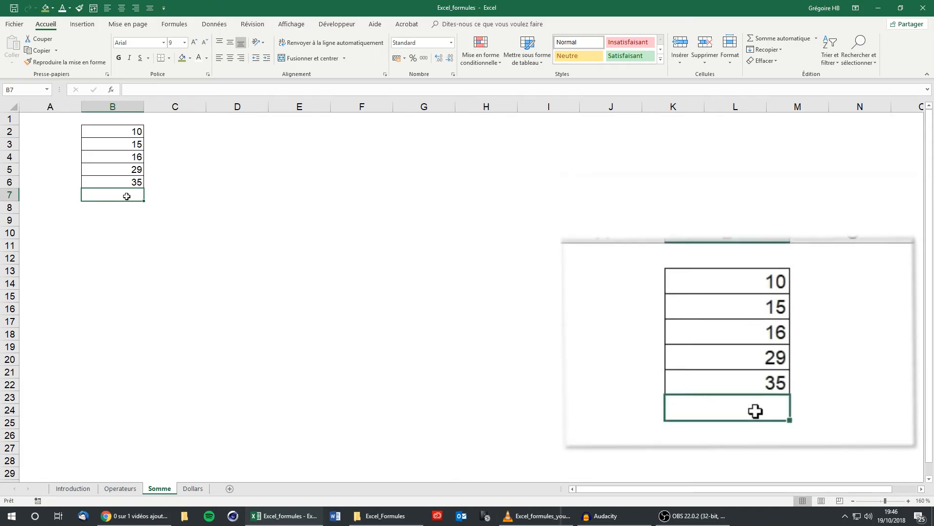
type("=")
left_click(119, 128)
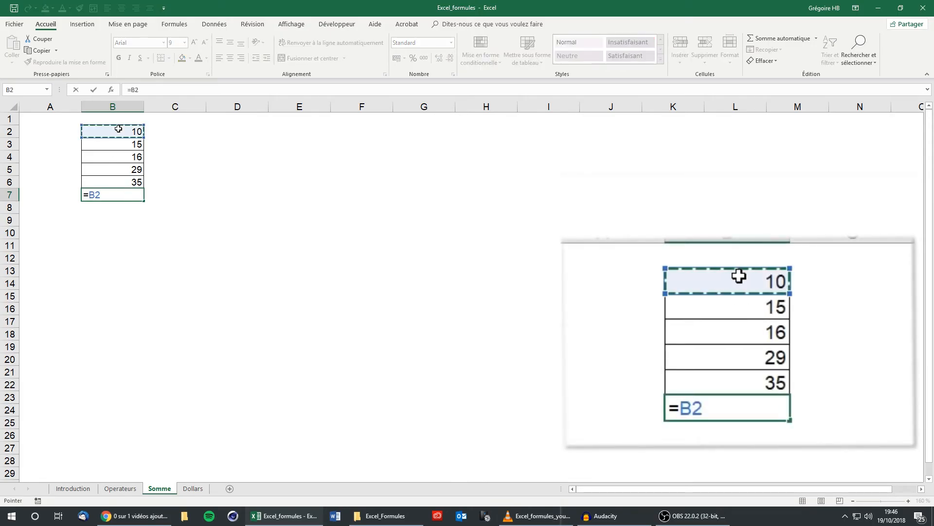
type("+")
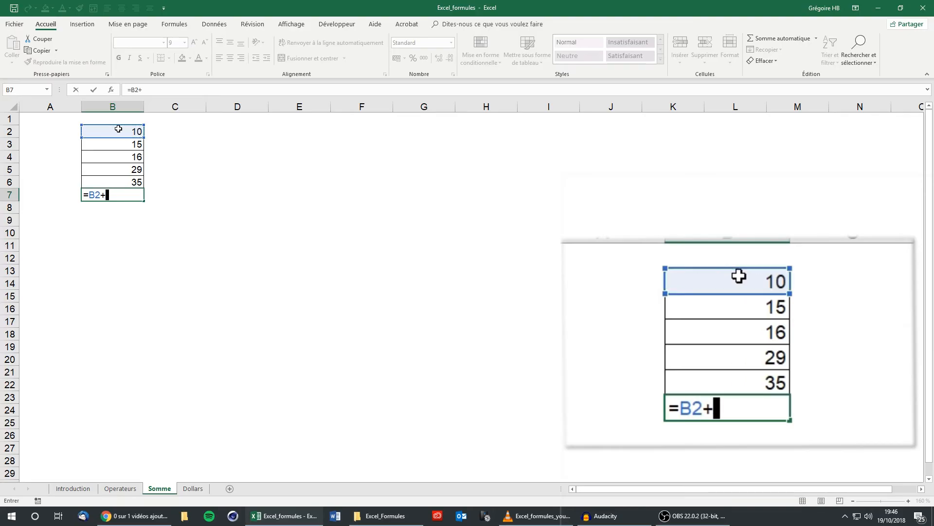
left_click(122, 145)
type("+")
left_click(128, 157)
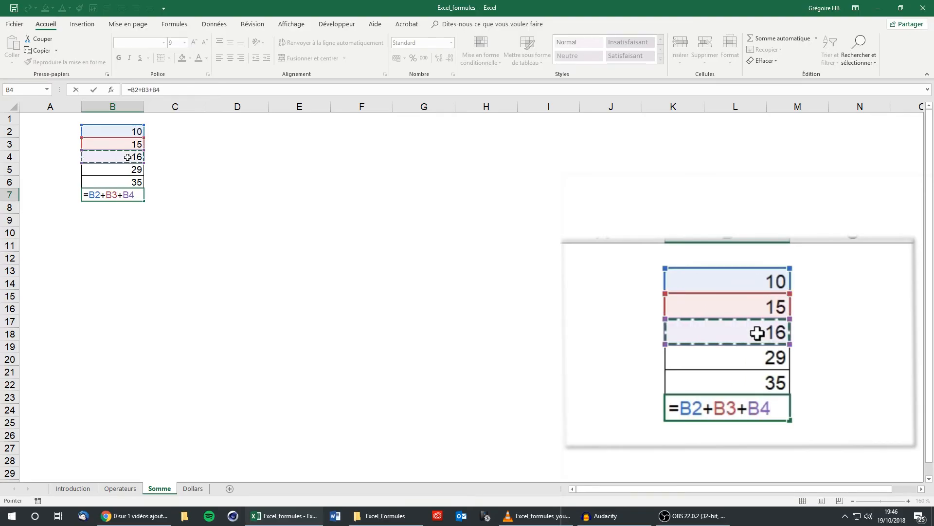
type("+")
left_click(131, 171)
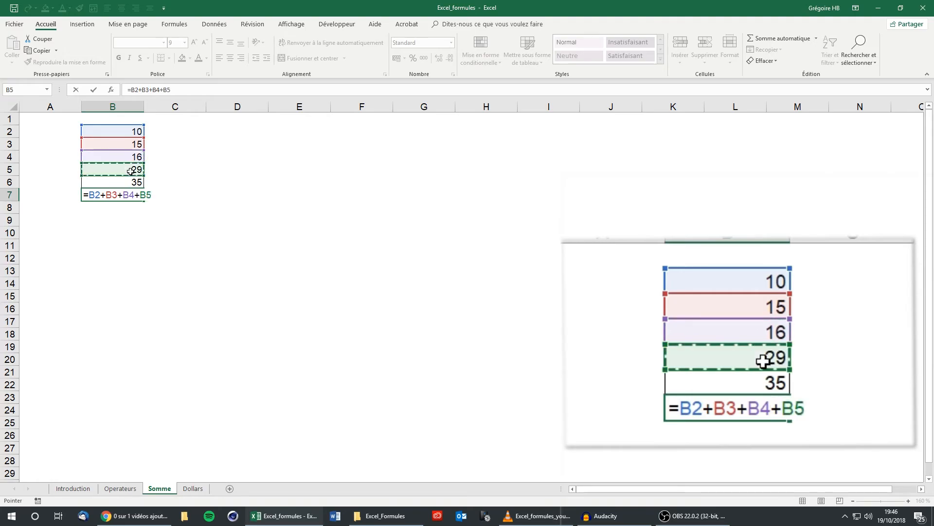
type("+")
left_click(134, 180)
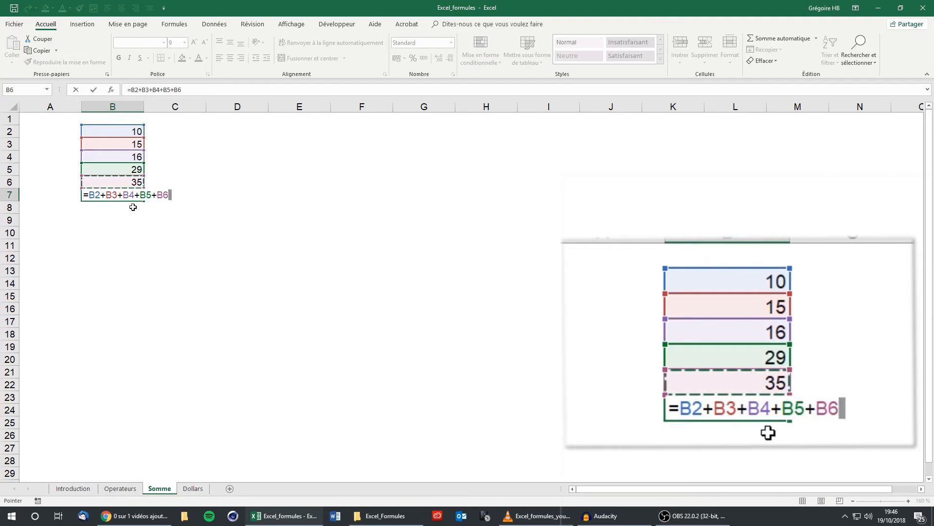
key("Return")
Fill the total cell B7 with a light blue theme colour
left_click(117, 197)
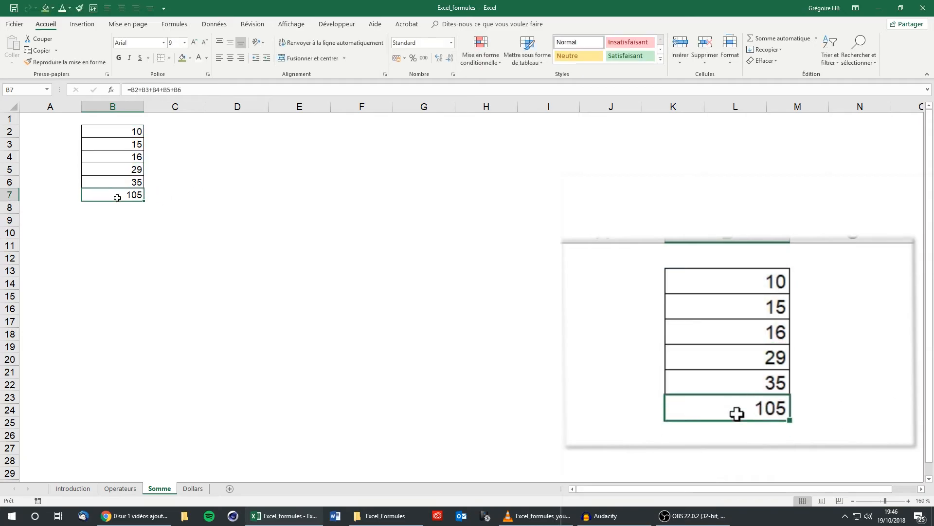
left_click(190, 59)
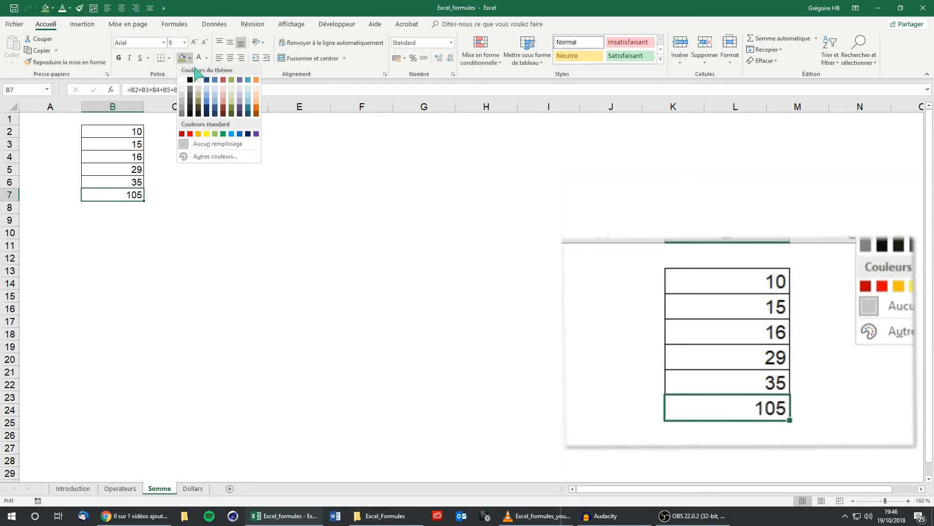
left_click(248, 102)
left_click(214, 192)
left_click(126, 196)
left_click_drag(120, 132, 124, 186)
left_click(122, 202)
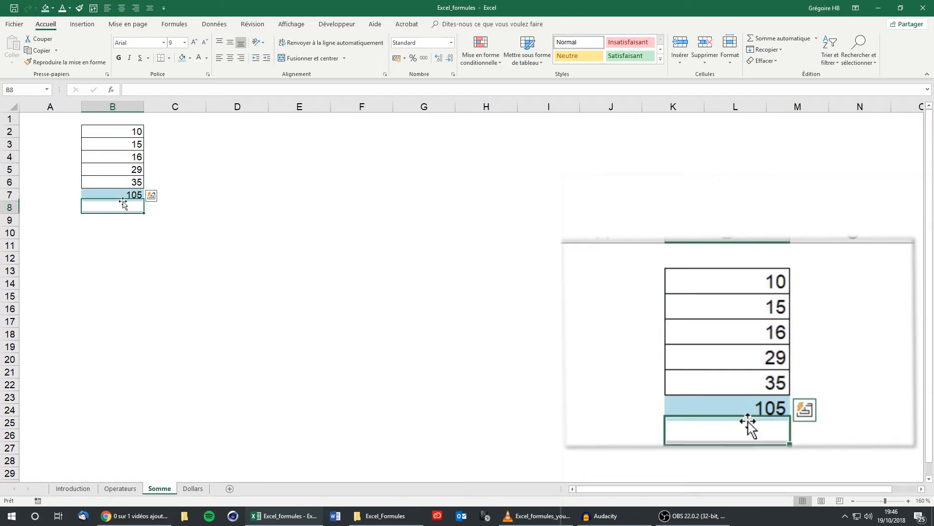
Clear B7 and enter =somme(B2;B3;B4) with the cell references separated by semicolons
left_click(130, 196)
key("Delete")
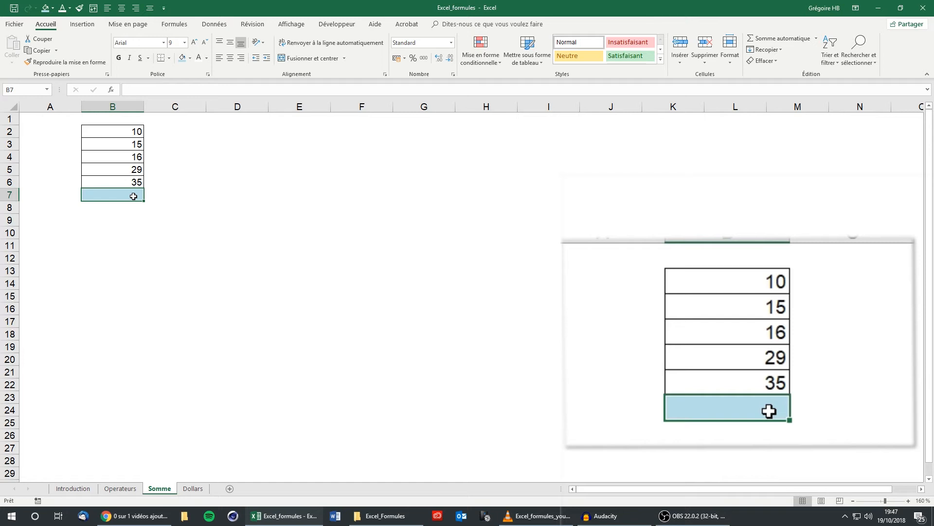
type("=")
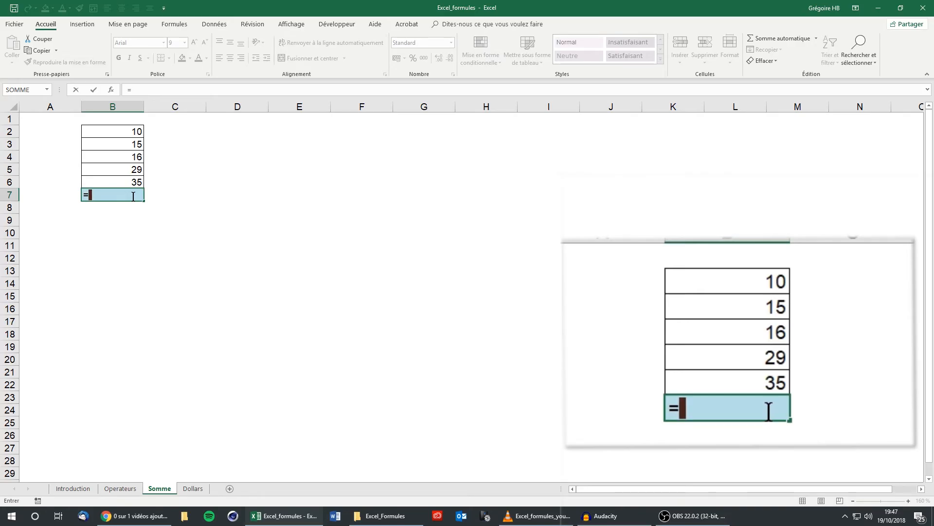
type("somme")
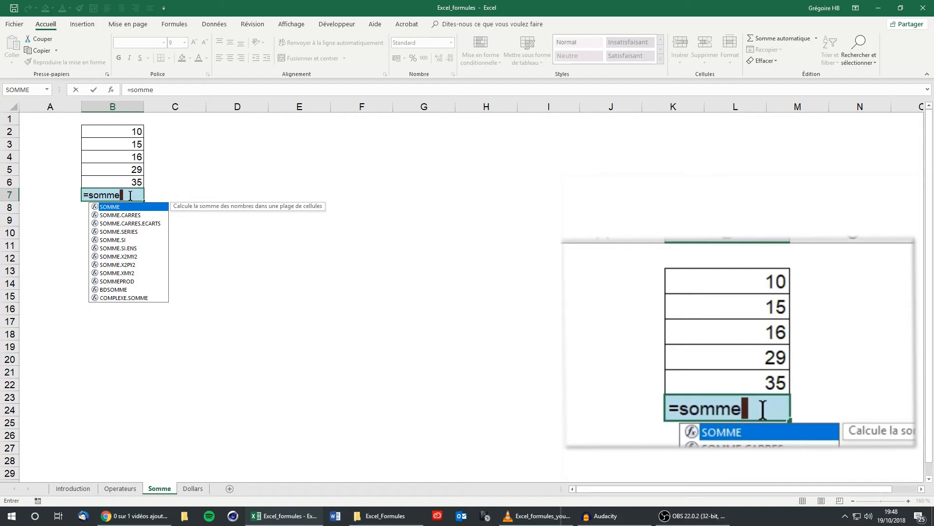
type("(")
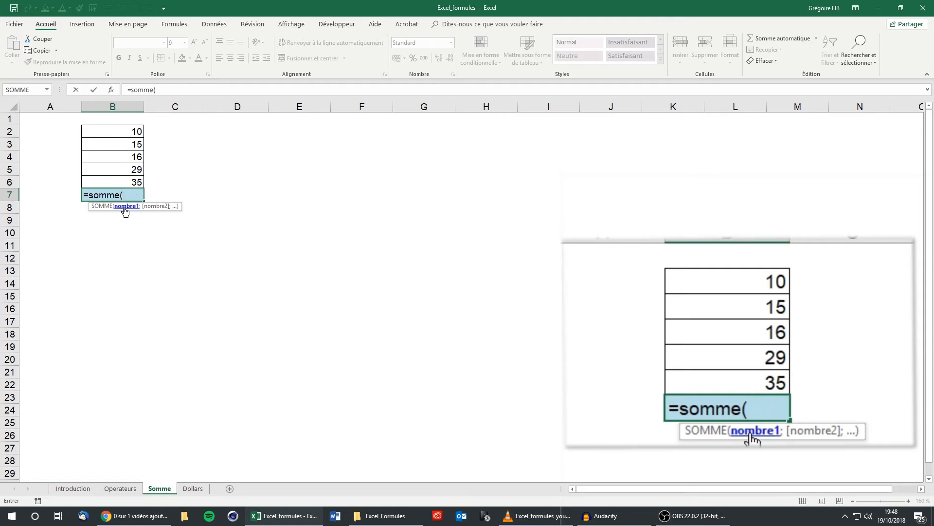
left_click(125, 130)
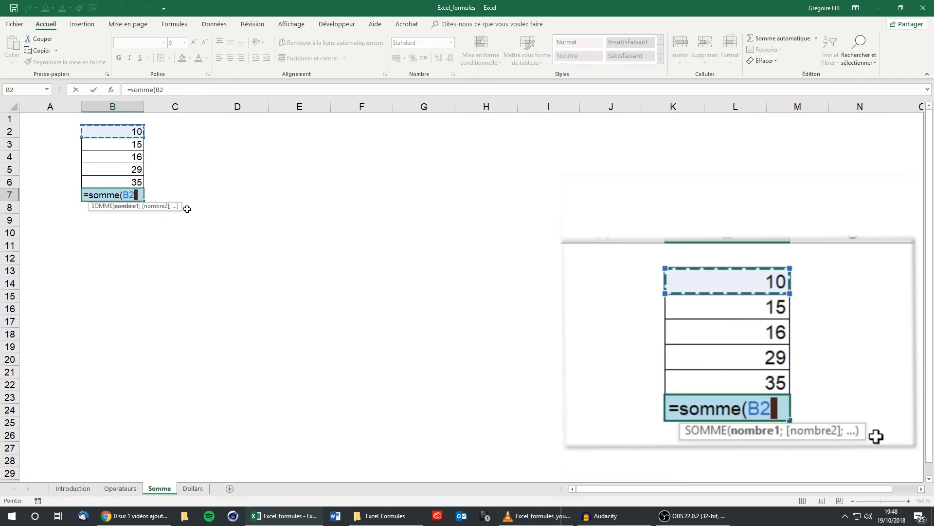
type(";")
left_click(121, 144)
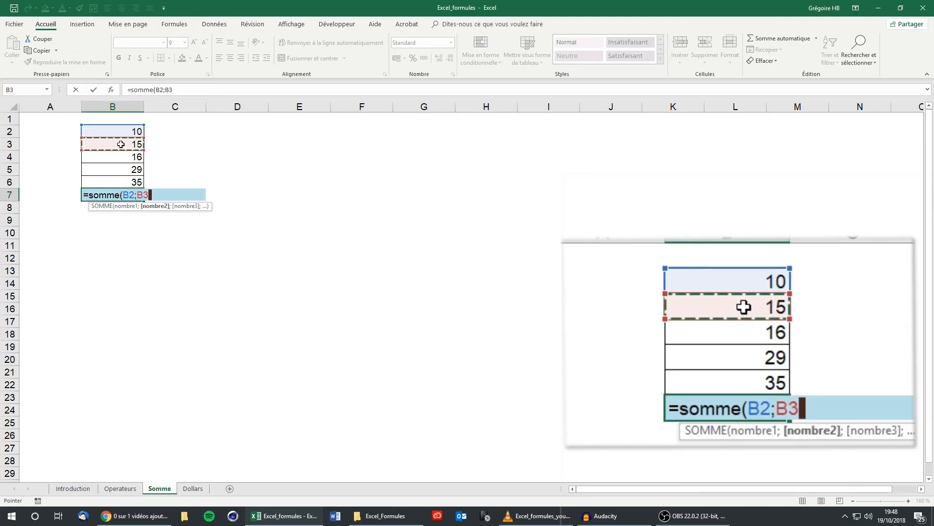
type(";")
left_click(112, 157)
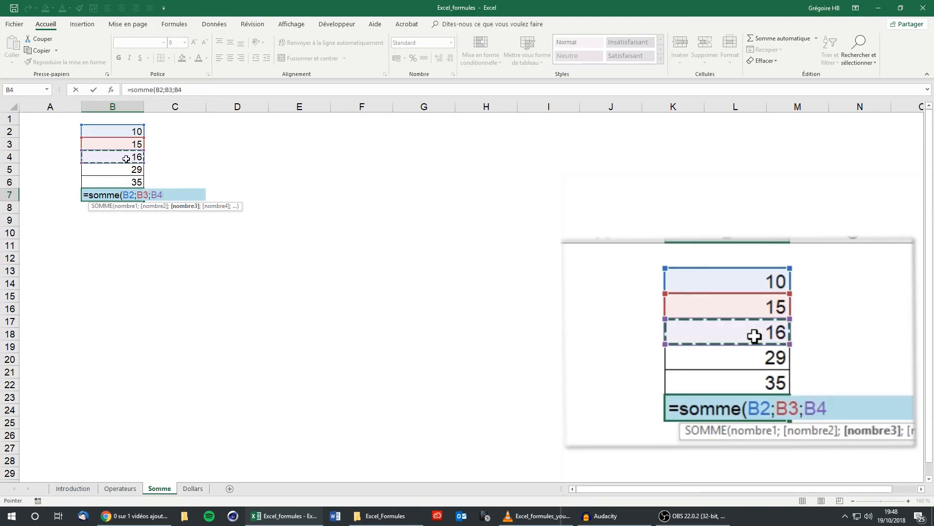
key("Return")
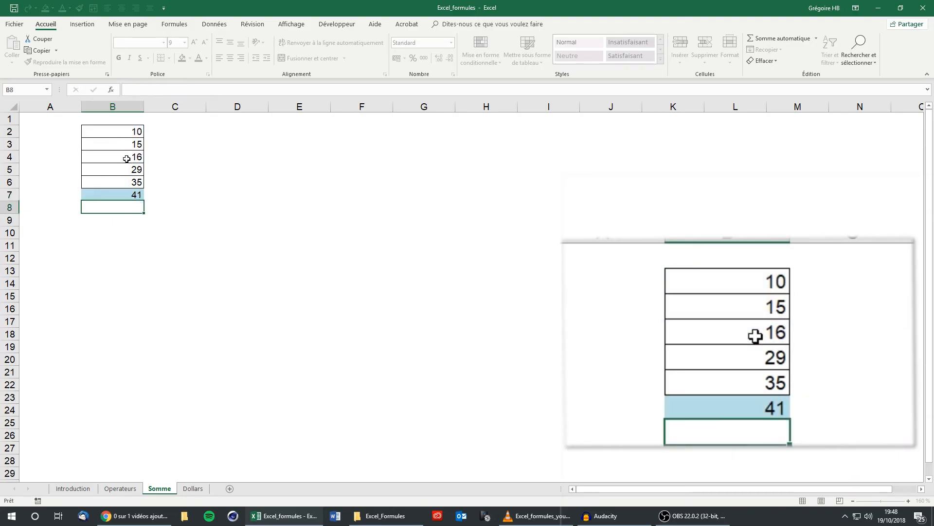
Clear B7 and enter the SOMME formula over the range B2:B6, using a colon between the first and last cells
left_click(99, 197)
key("Delete")
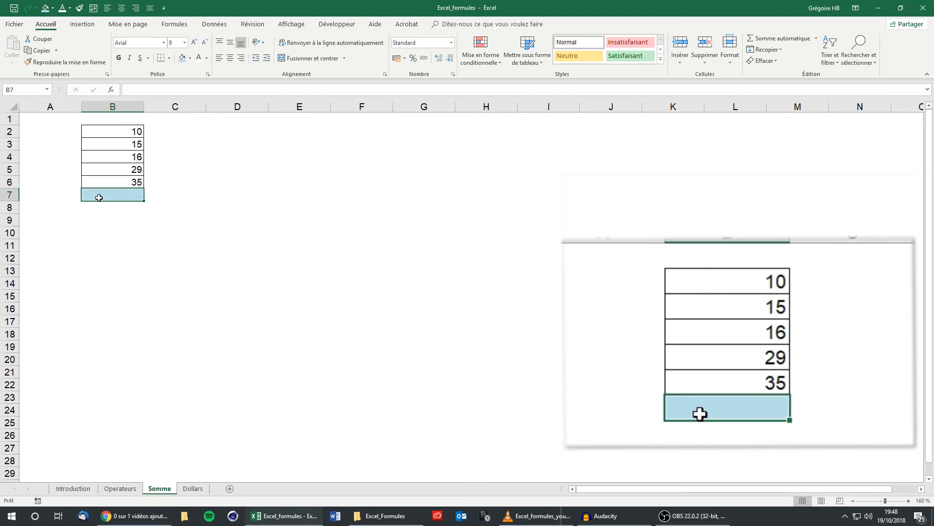
type("=")
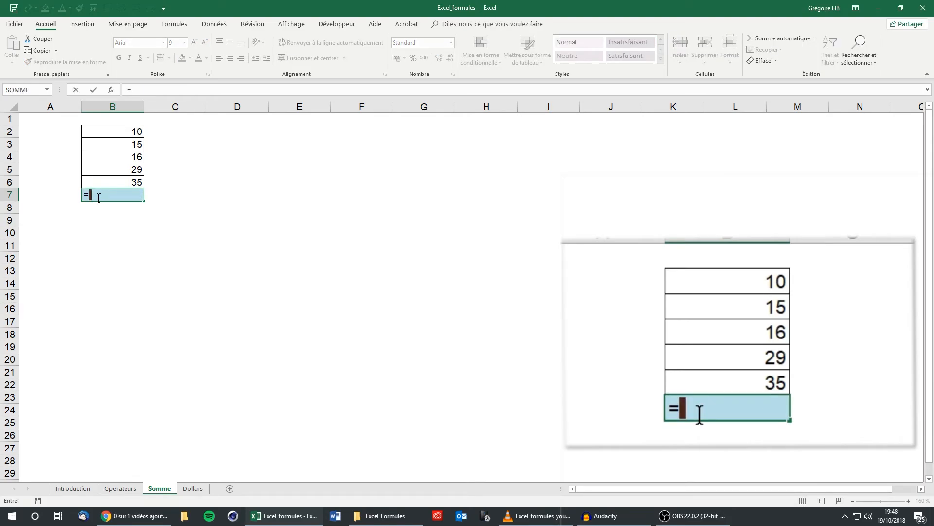
type("somme")
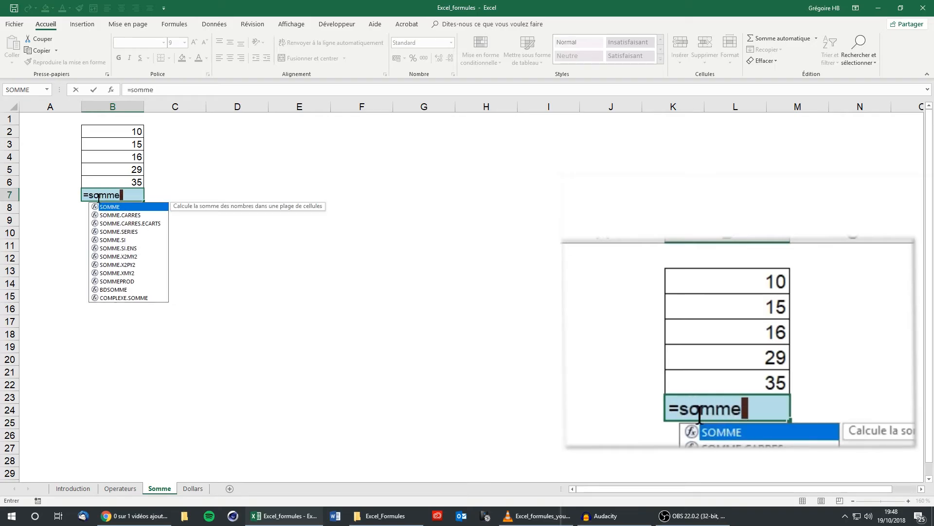
type("(")
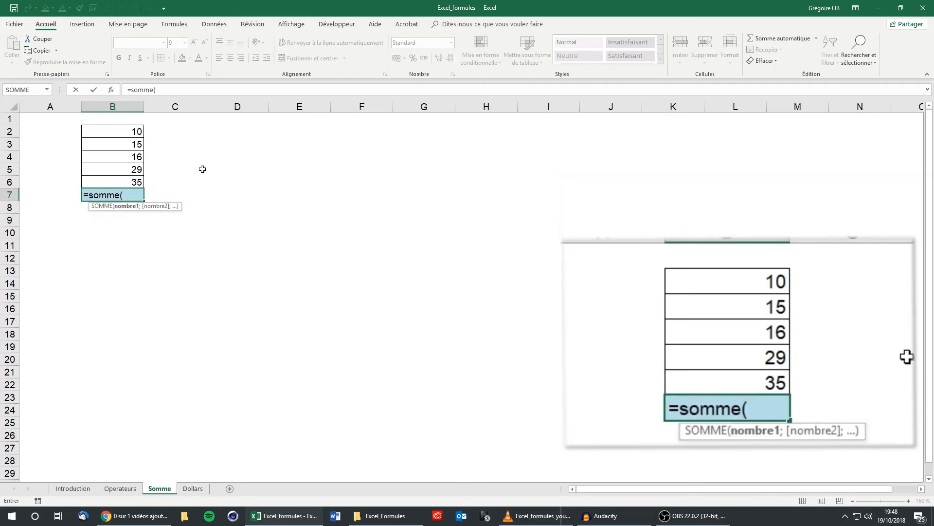
left_click(129, 132)
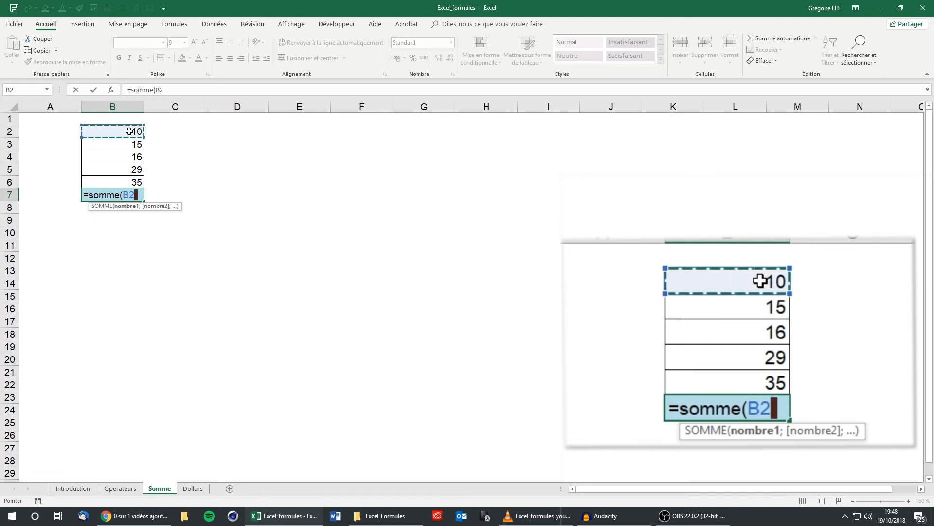
left_click_drag(129, 139, 130, 181)
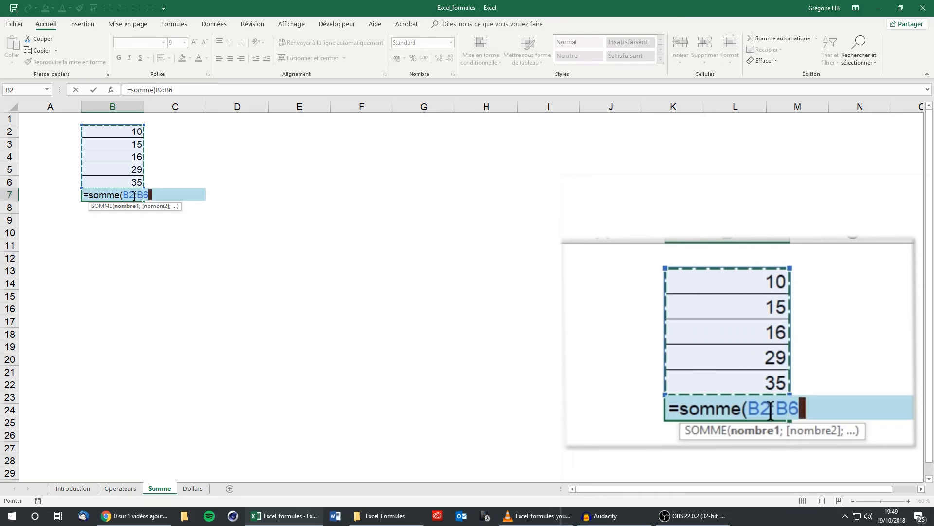
left_click(138, 194)
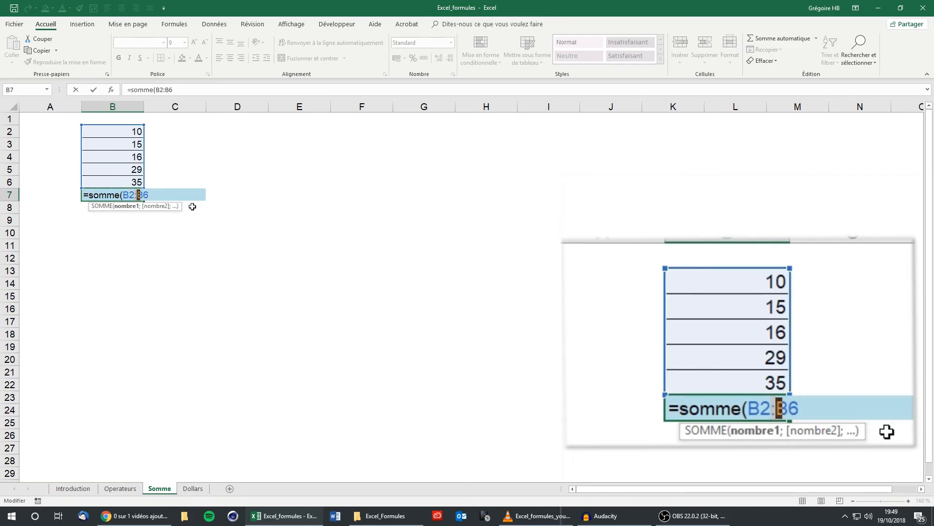
left_click(164, 89)
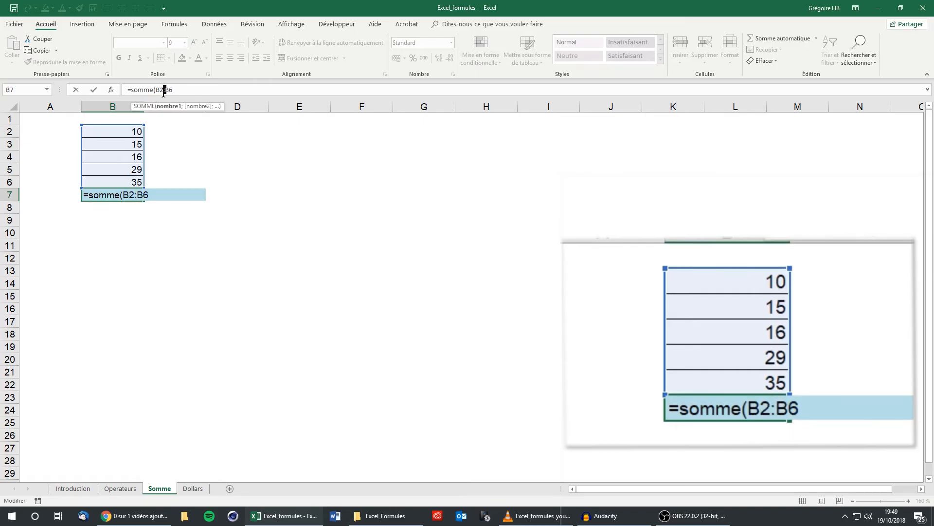
left_click(144, 195)
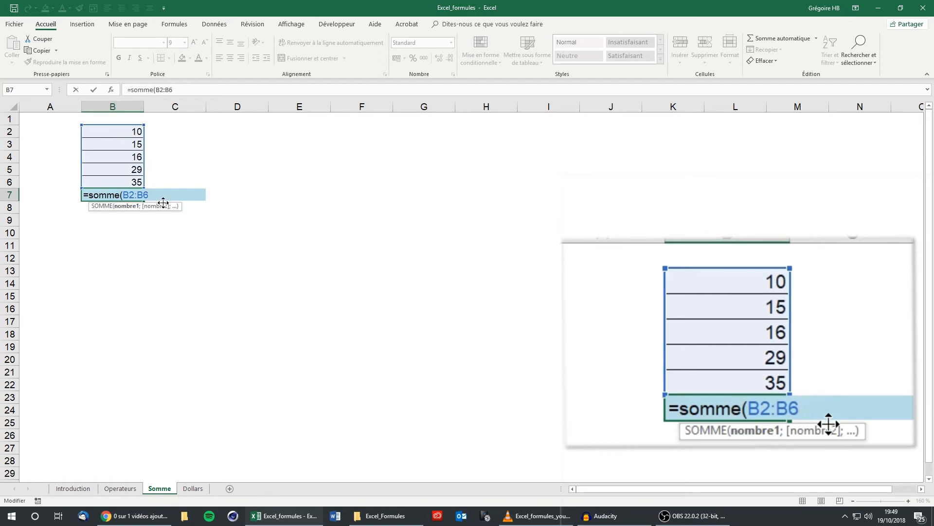
key("Return")
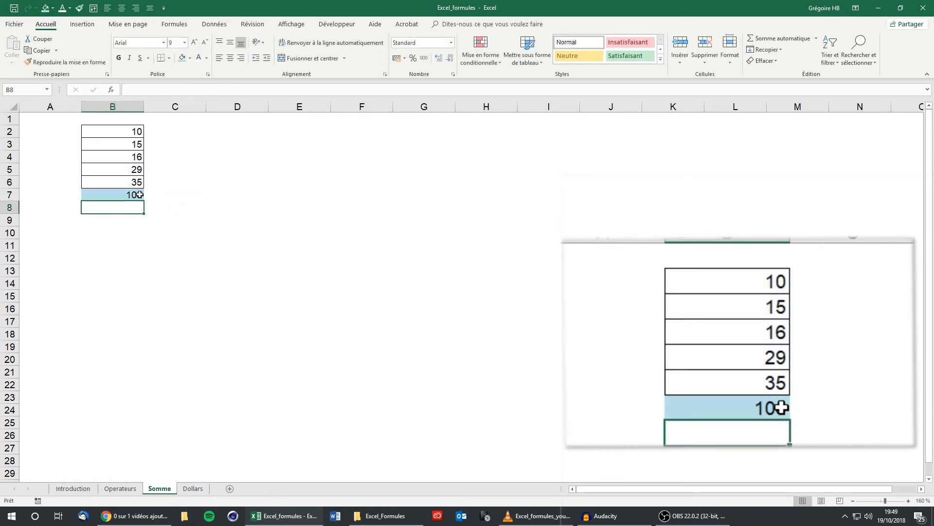
key("Up")
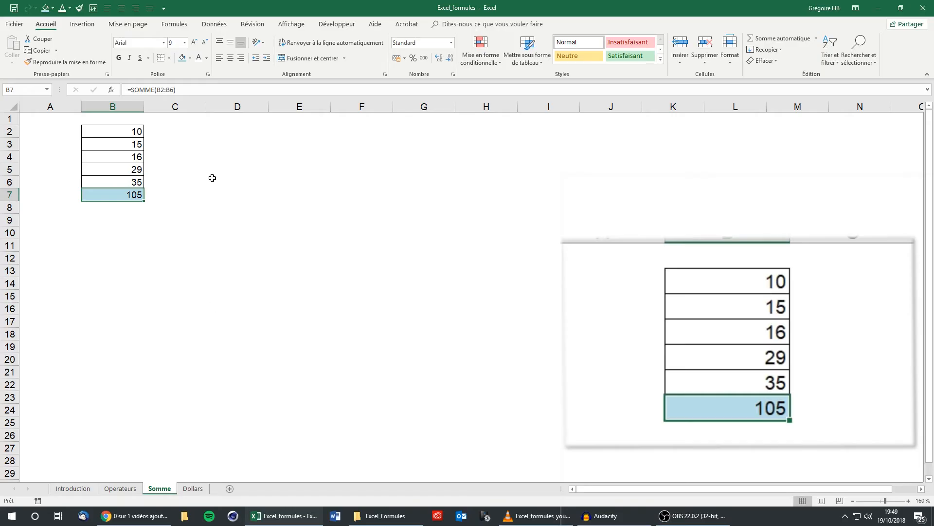
Examine the SOMME formula in B7, reviewing the function name and its cell range without changing them
left_click(261, 118)
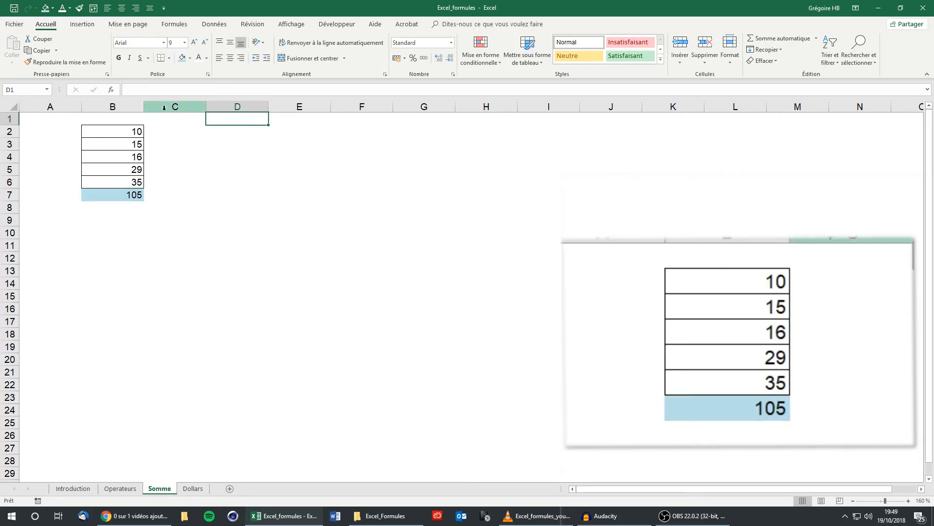
left_click(178, 119)
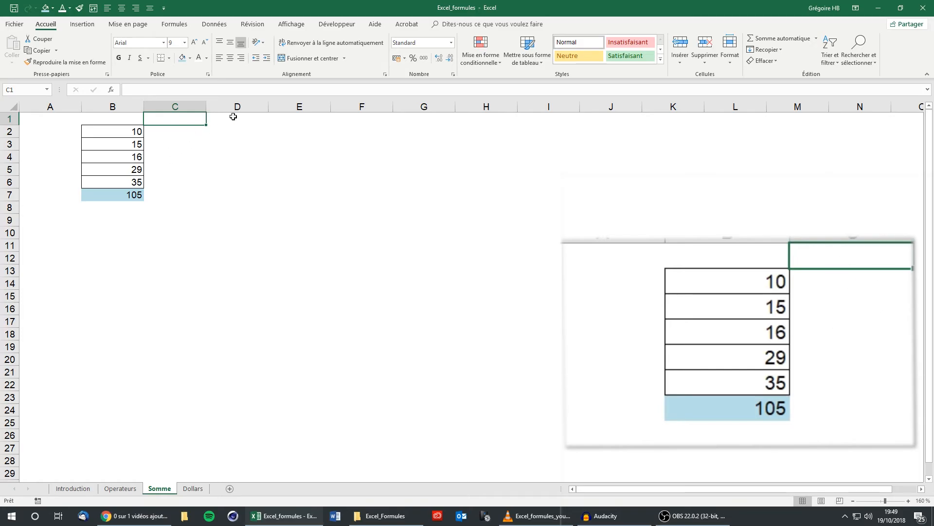
left_click(127, 194)
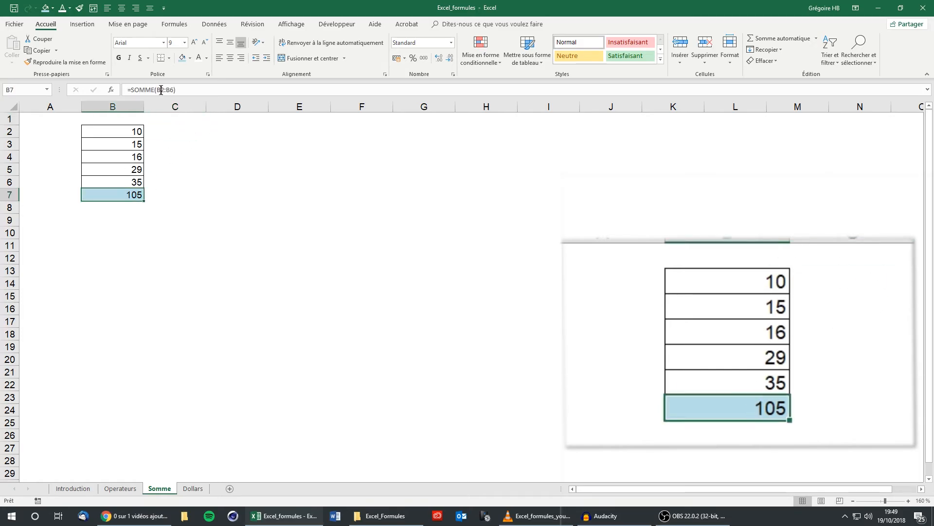
double_click(126, 193)
left_click_drag(160, 90, 125, 87)
left_click(159, 90)
left_click(123, 196)
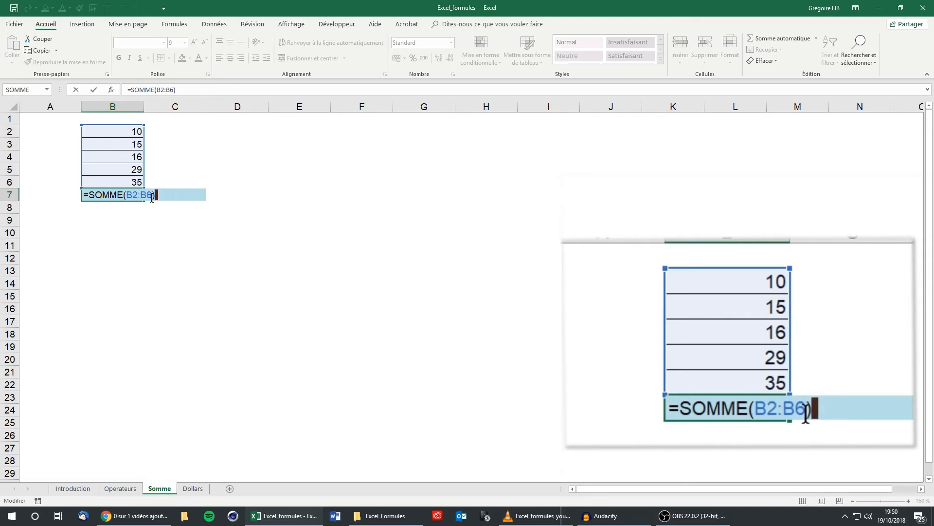
key("Escape")
Delete row 7 containing the total
right_click(14, 194)
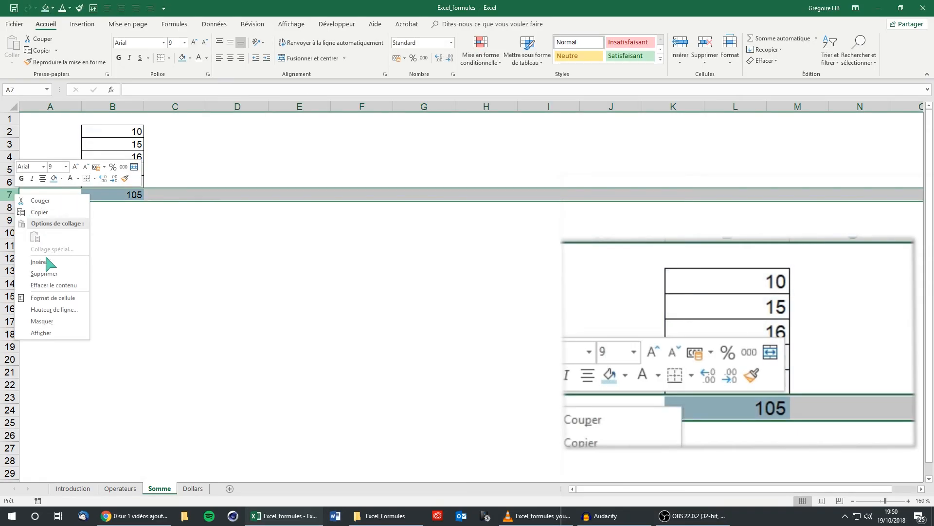
left_click(44, 273)
left_click(162, 259)
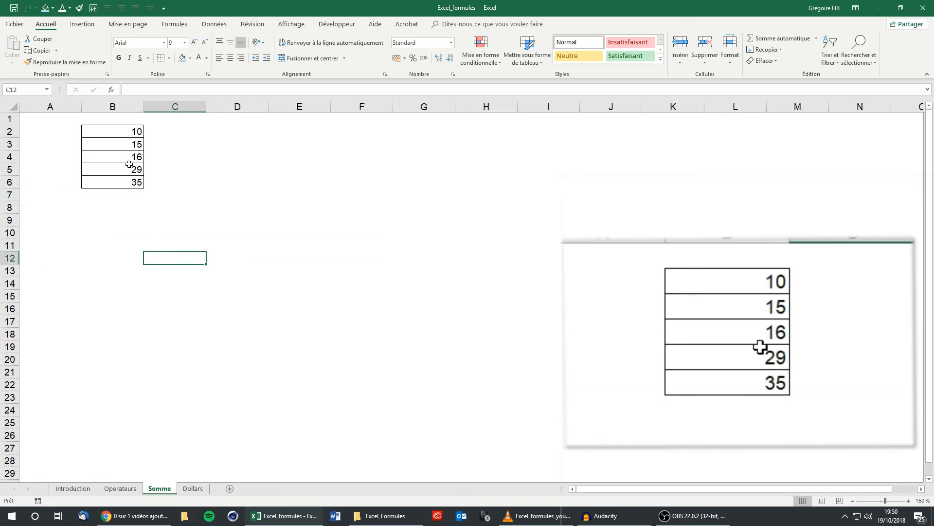
Total the values in B2:B6 into B7 with the automatic sum command (Somme automatique)
left_click(131, 192)
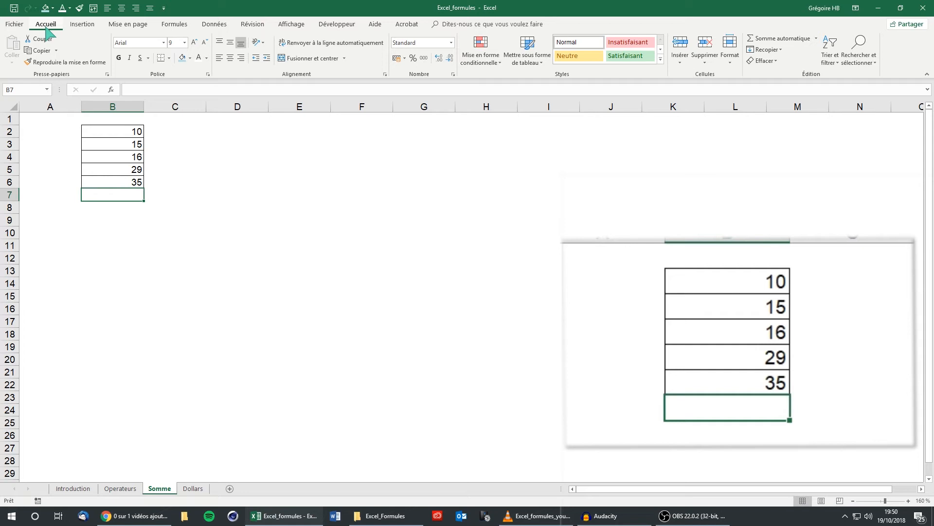
left_click_drag(105, 131, 123, 186)
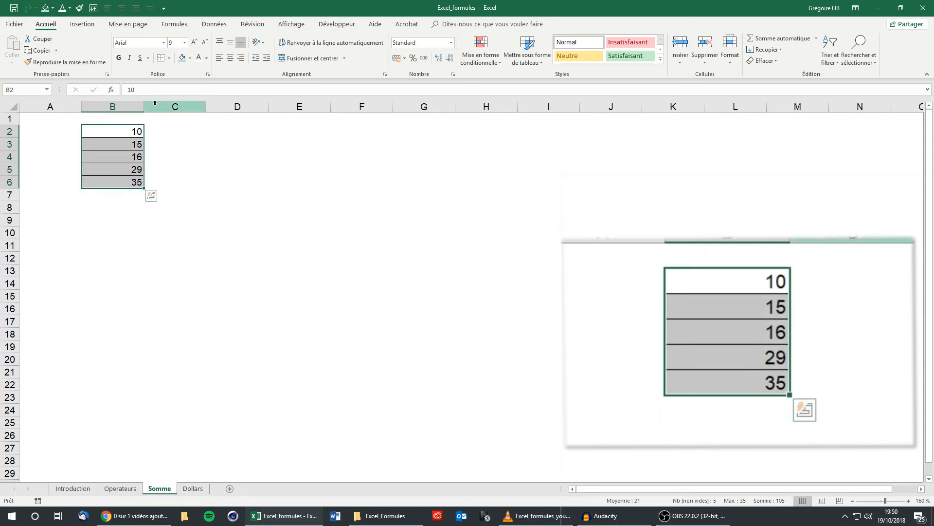
left_click(779, 38)
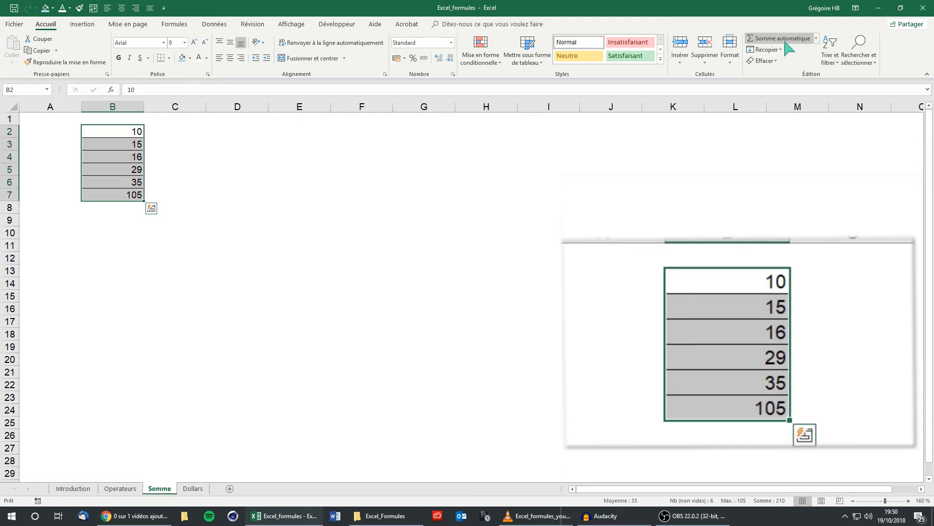
Fill the automatic total in B7 with light blue and review its formula
left_click(98, 192)
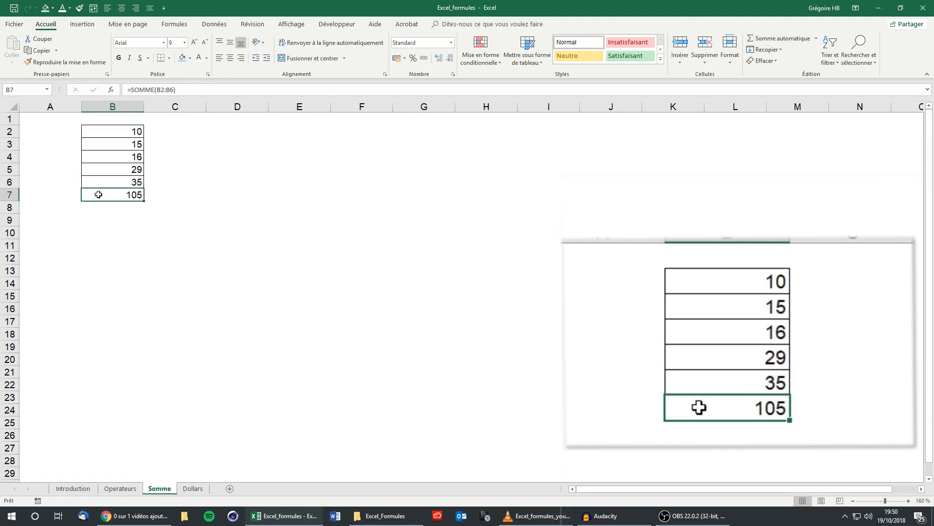
left_click(182, 58)
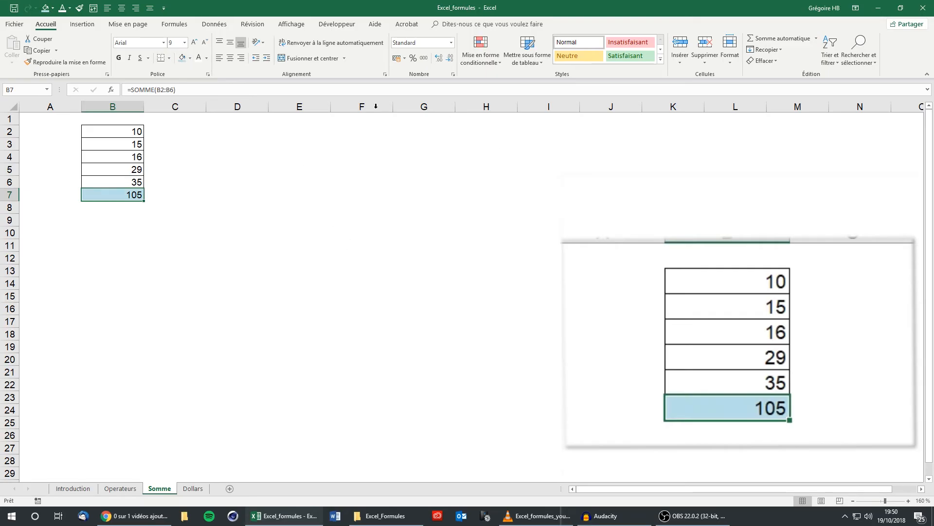
left_click(265, 190)
left_click(122, 196)
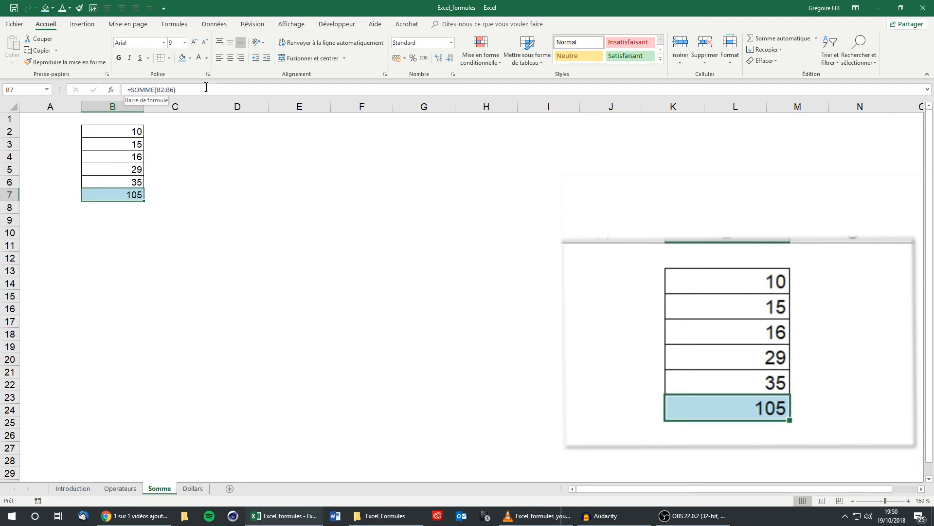
left_click(135, 225)
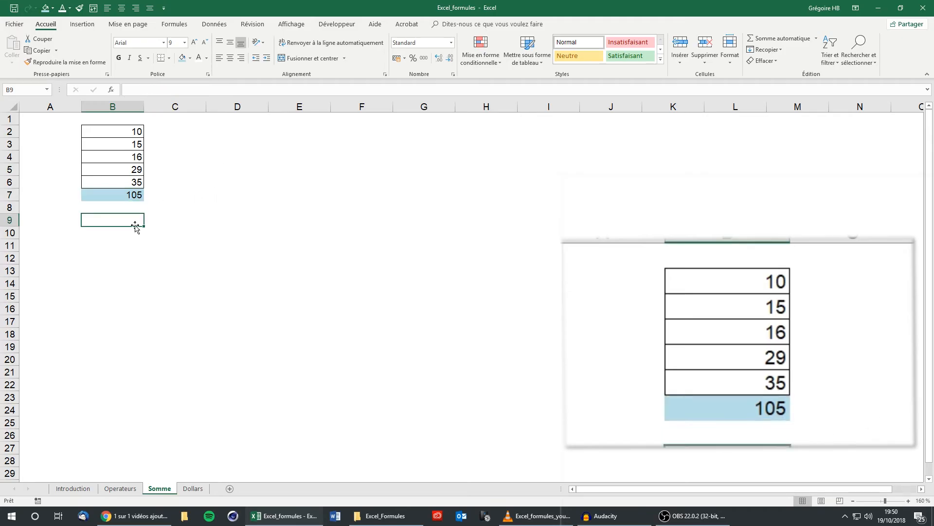
Remove row 7 with the automatic total and its fill
left_click(10, 195)
right_click(10, 194)
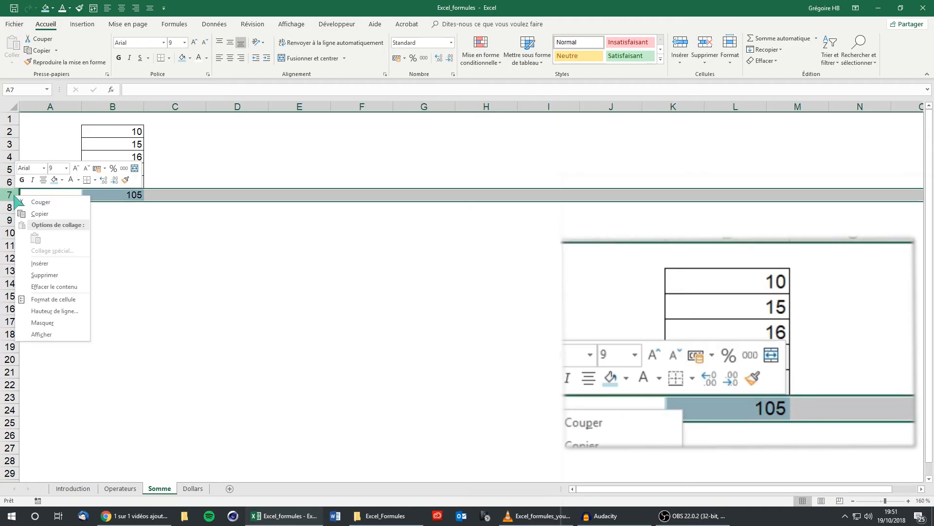
key("Delete")
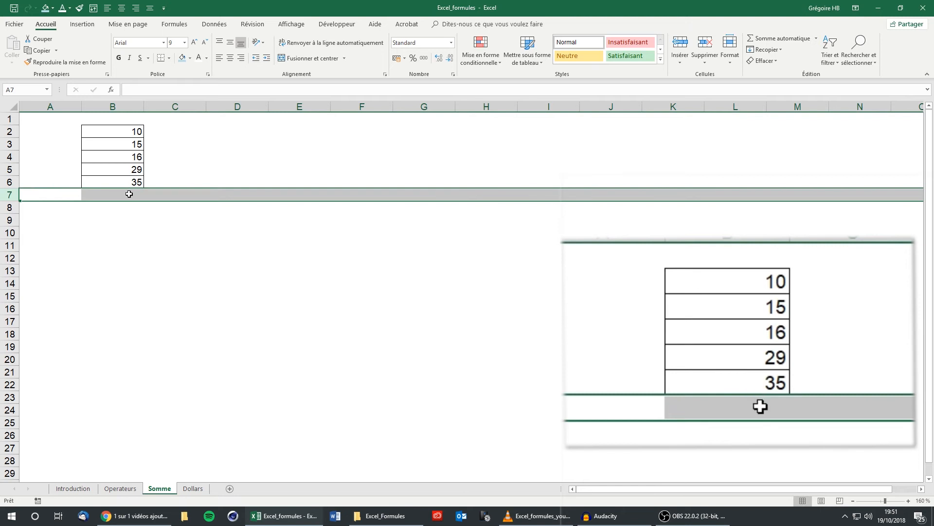
Enter the formula =somme(B2:B6) in the empty cell B7, picking the range from the sheet
left_click(129, 194)
type("=")
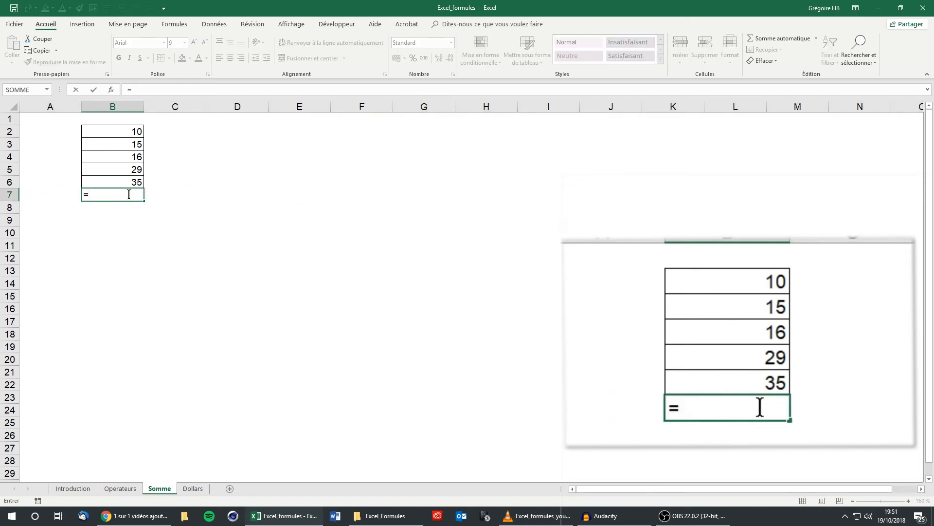
type("somme")
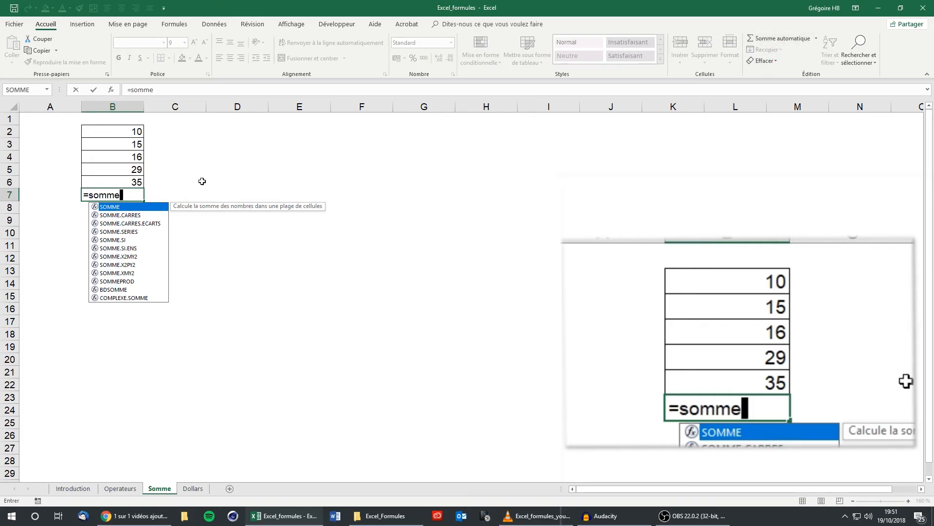
type("(")
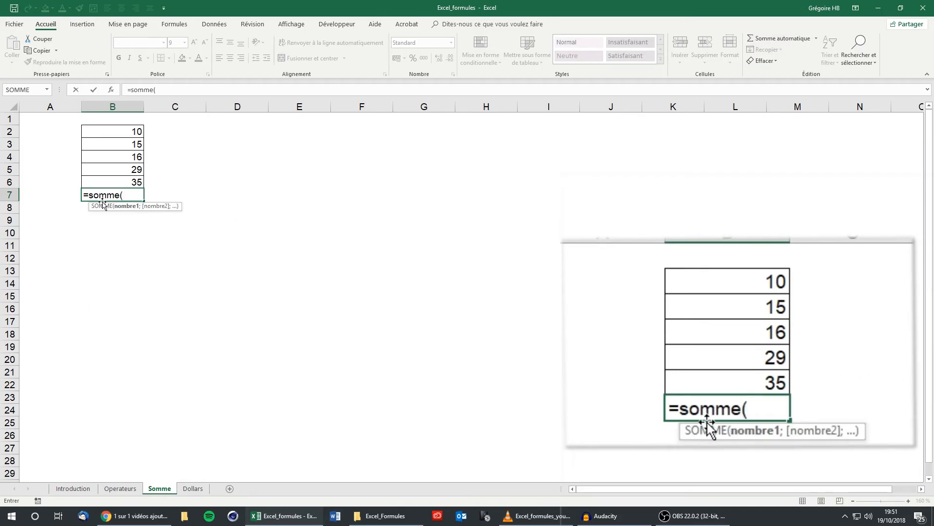
left_click_drag(127, 136, 138, 184)
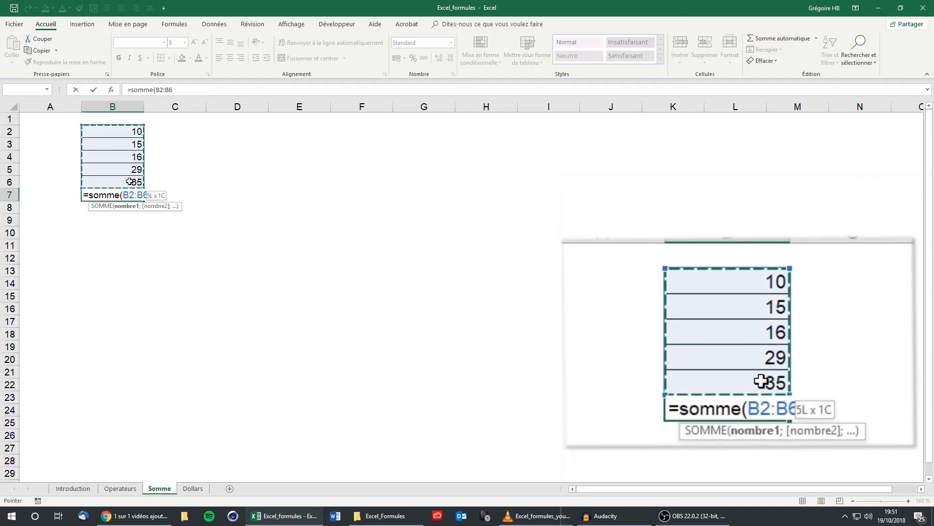
key("Return")
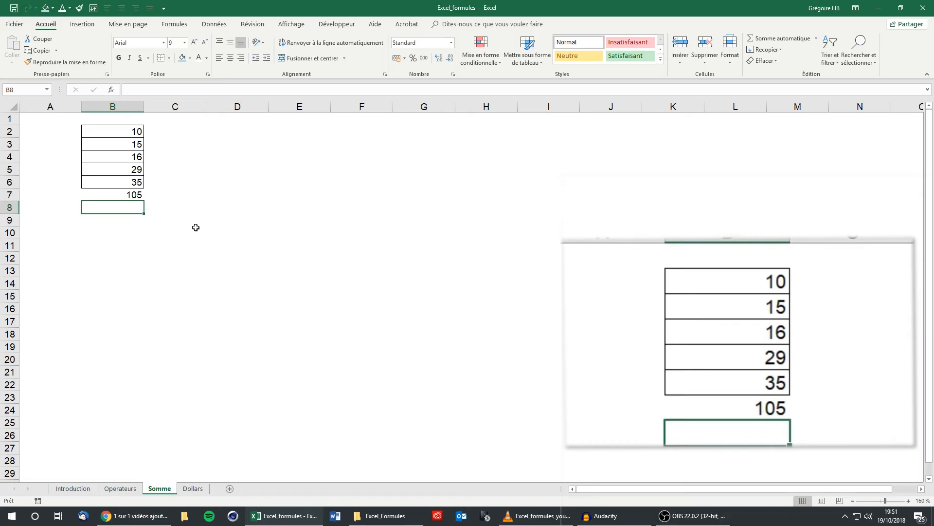
Apply the light blue fill to the re-entered total in B7
left_click(136, 194)
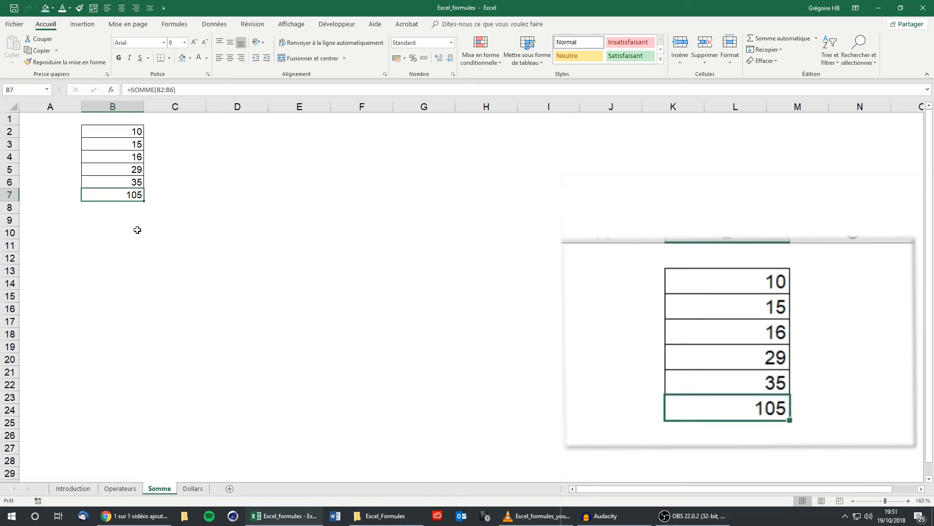
scroll(137, 230, "down", 9)
scroll(140, 235, "up", 9)
left_click(140, 235)
left_click(121, 194)
left_click(183, 57)
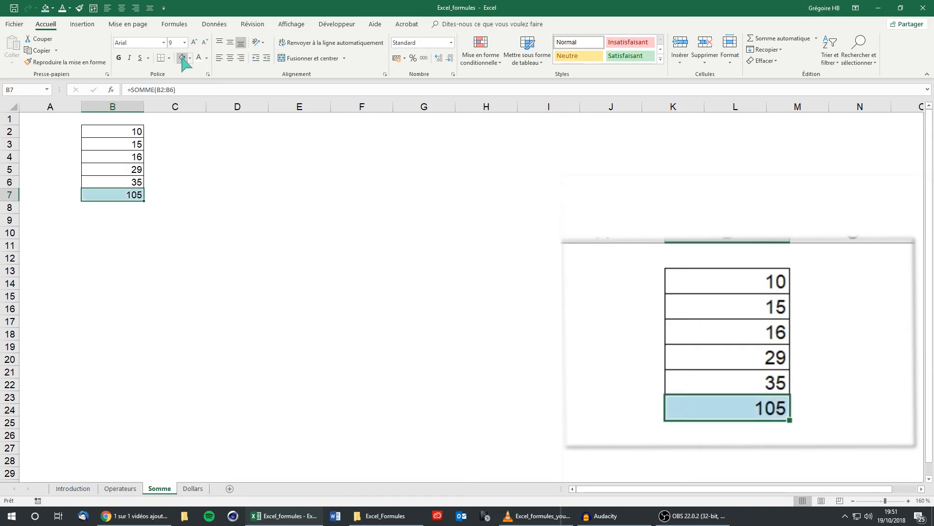
Examine the parts of the SOMME formula in B7: the equals sign, function name, parentheses and range B2:B6
left_click(129, 89)
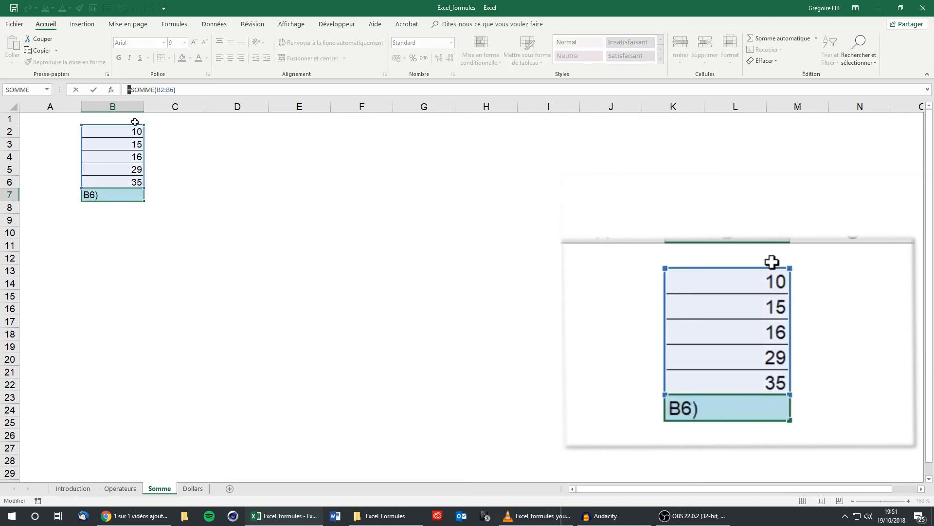
left_click(112, 196)
left_click_drag(93, 194, 85, 195)
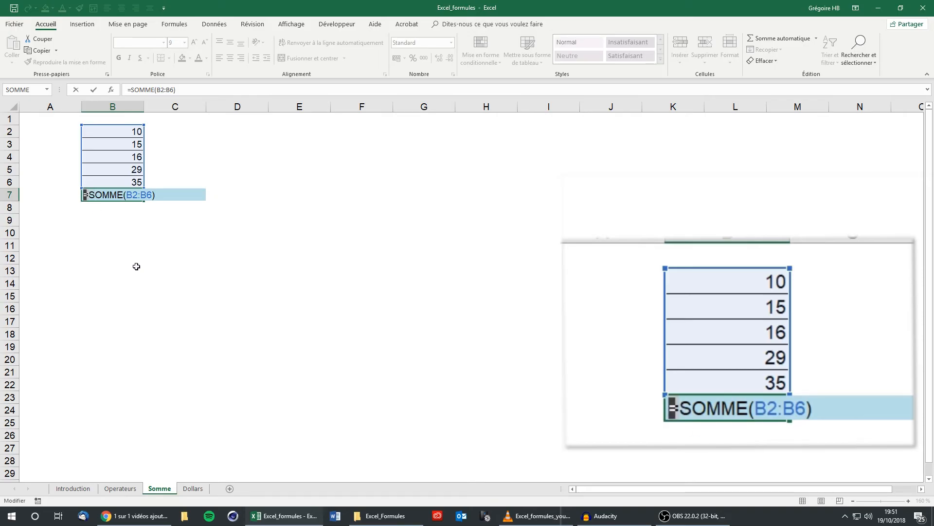
left_click(96, 196)
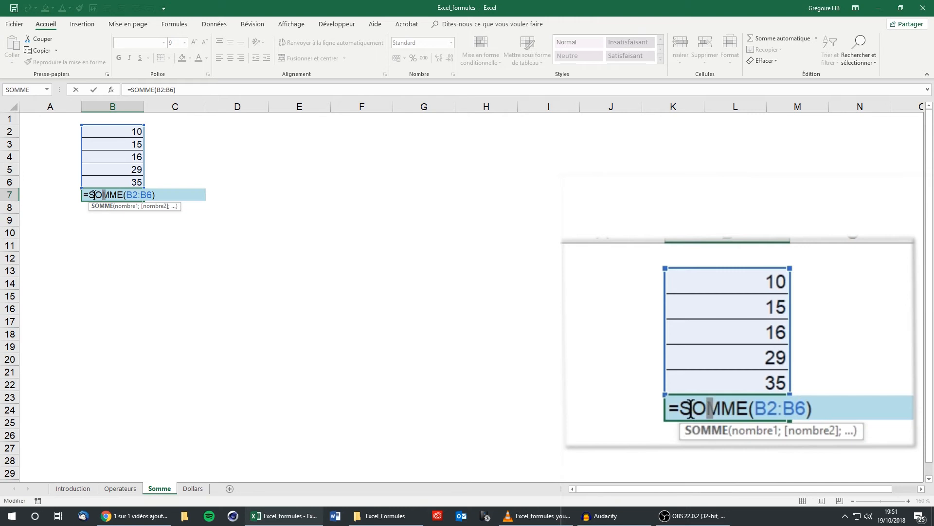
left_click_drag(90, 195, 124, 191)
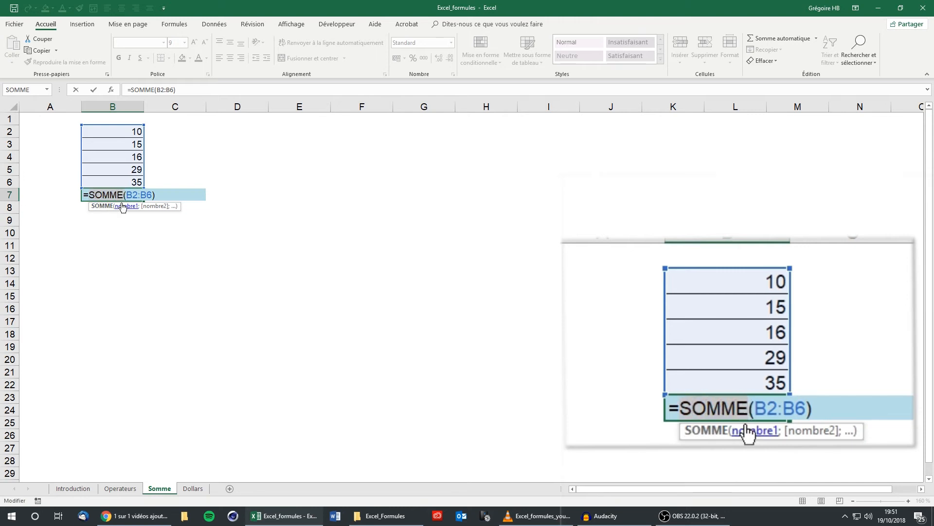
left_click(127, 195)
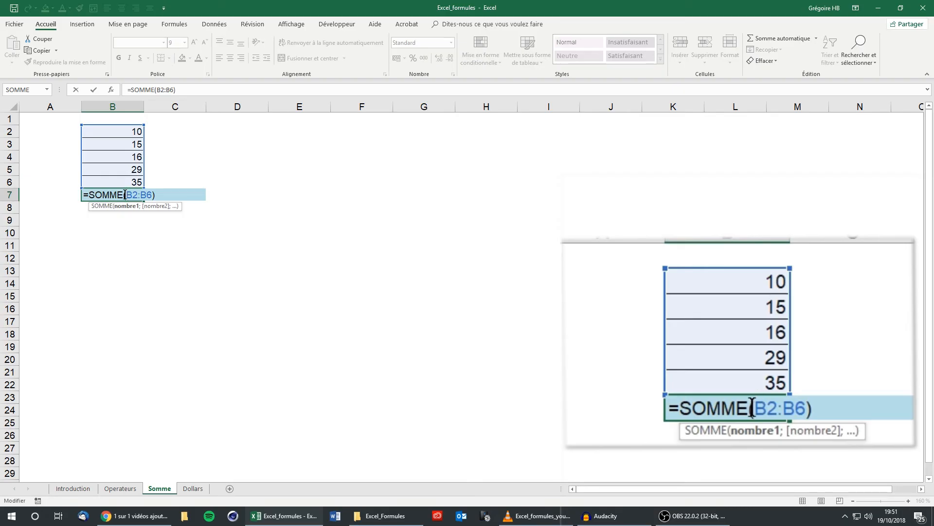
left_click(124, 195)
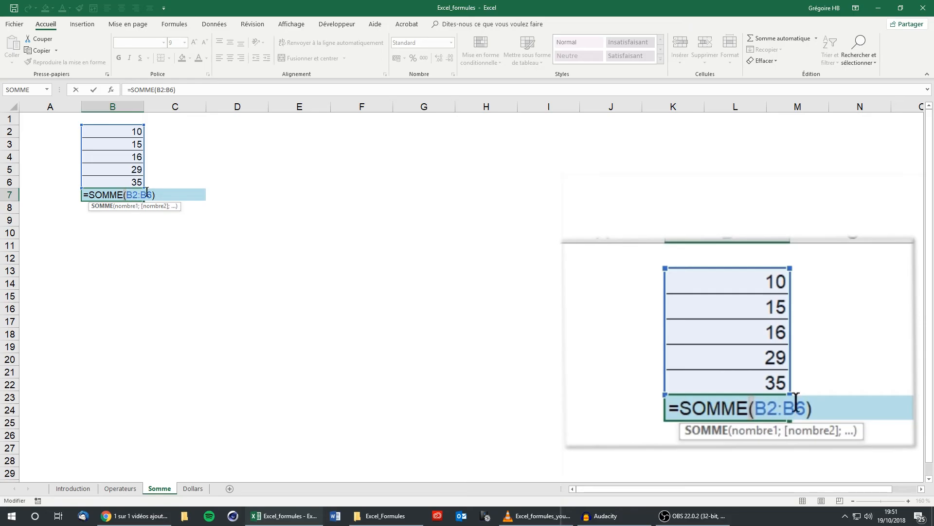
left_click(132, 196)
left_click(156, 195)
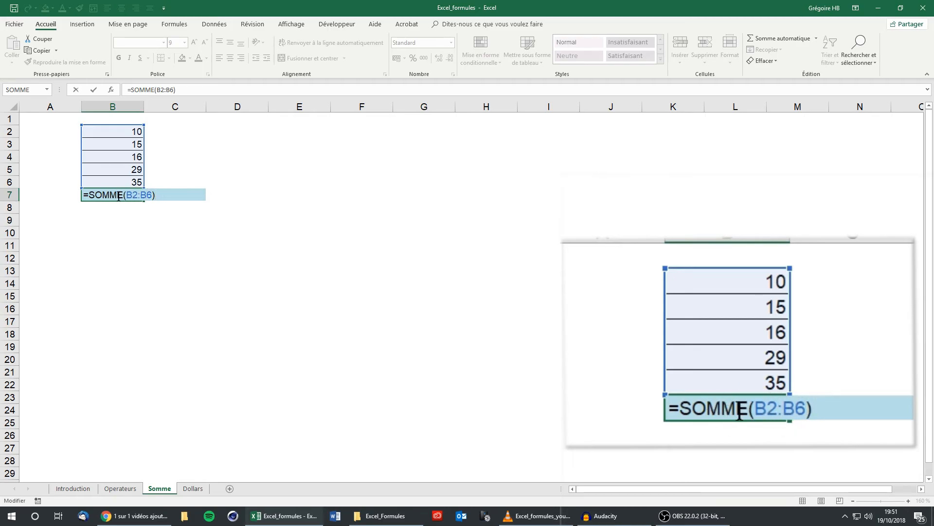
left_click_drag(124, 196, 96, 195)
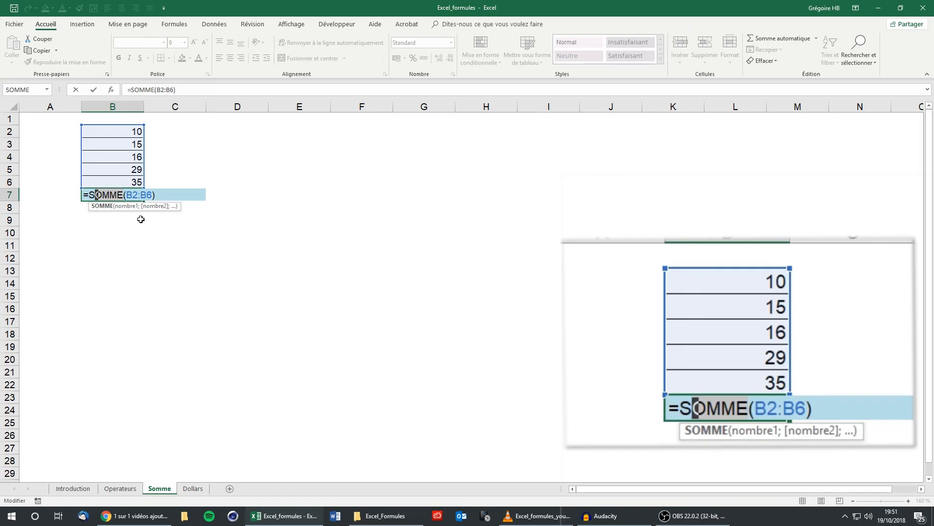
key("Return")
left_click(131, 194)
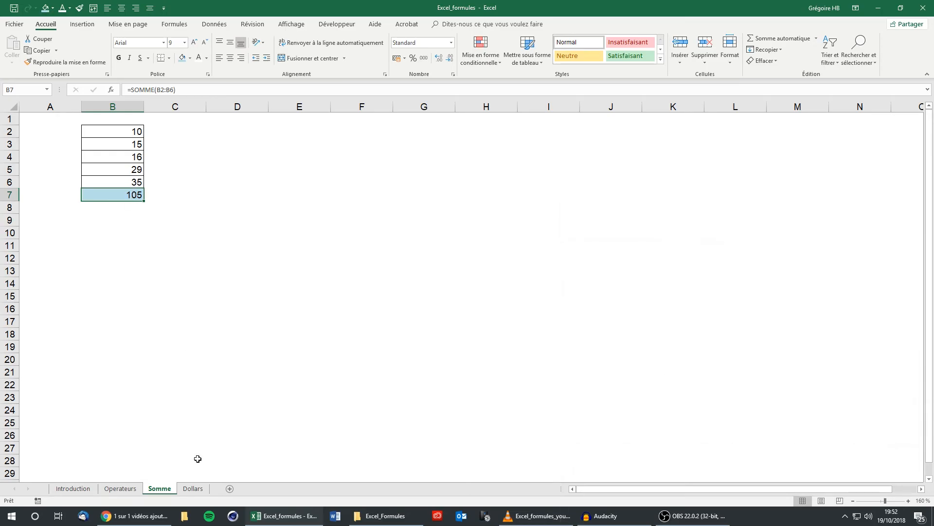
Switch to the Dollars sheet with the empty multiplication table
left_click(193, 488)
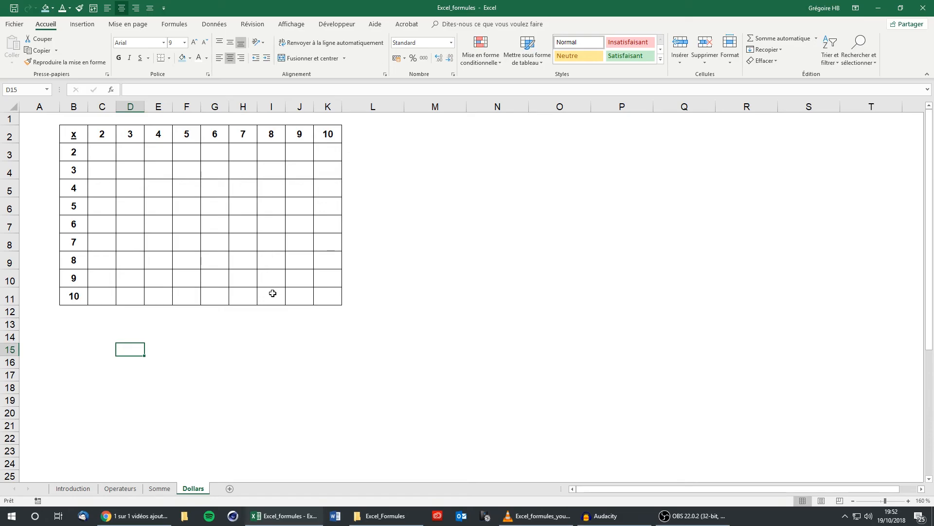
left_click(105, 150)
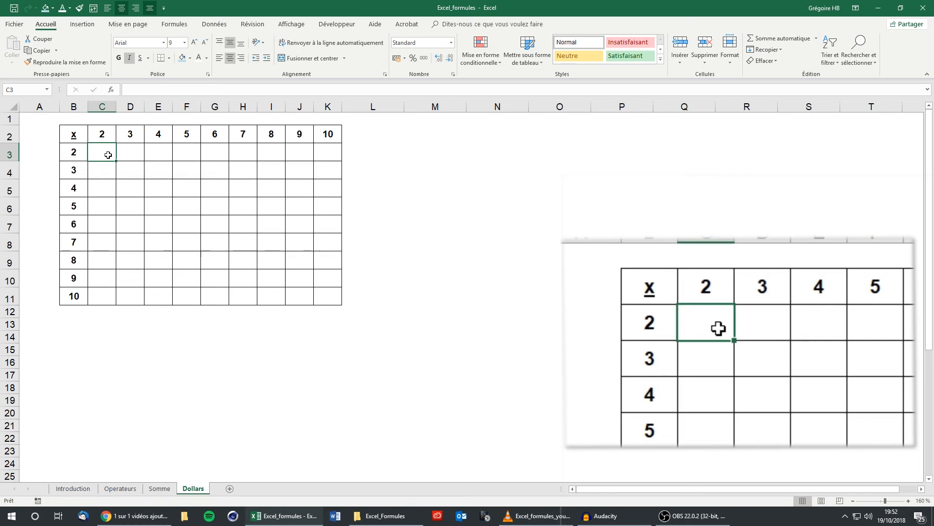
type("=")
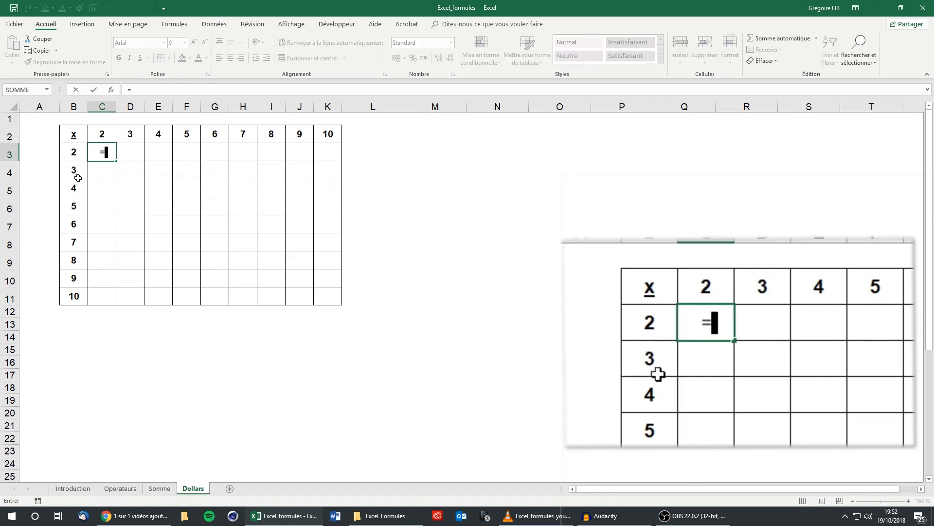
left_click(99, 105)
key("Escape")
Examine column C of the multiplication table, from its header in C2 to the empty cells C3 to C5
left_click(98, 105)
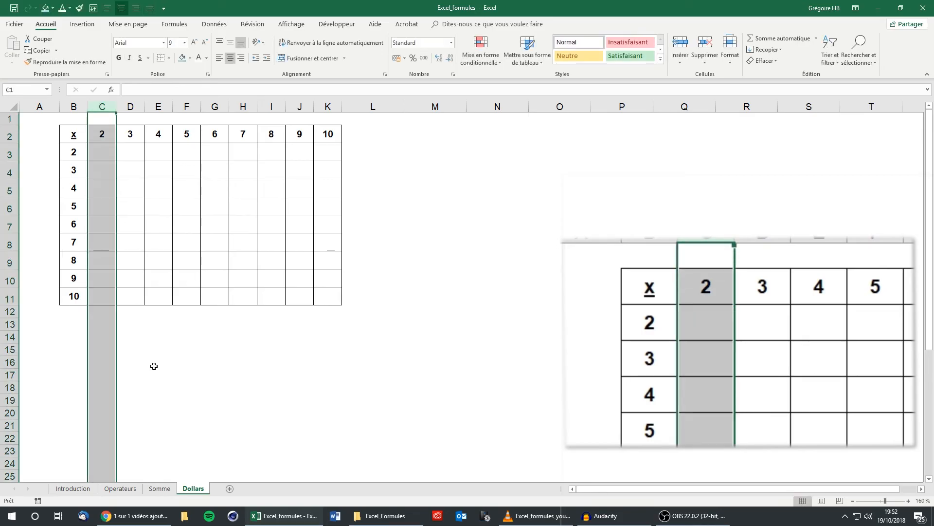
left_click(101, 133)
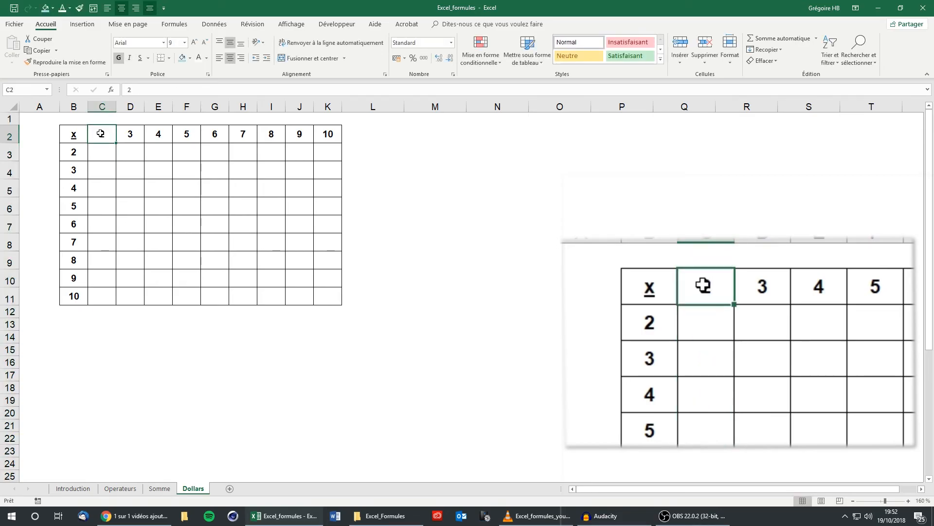
left_click(102, 106)
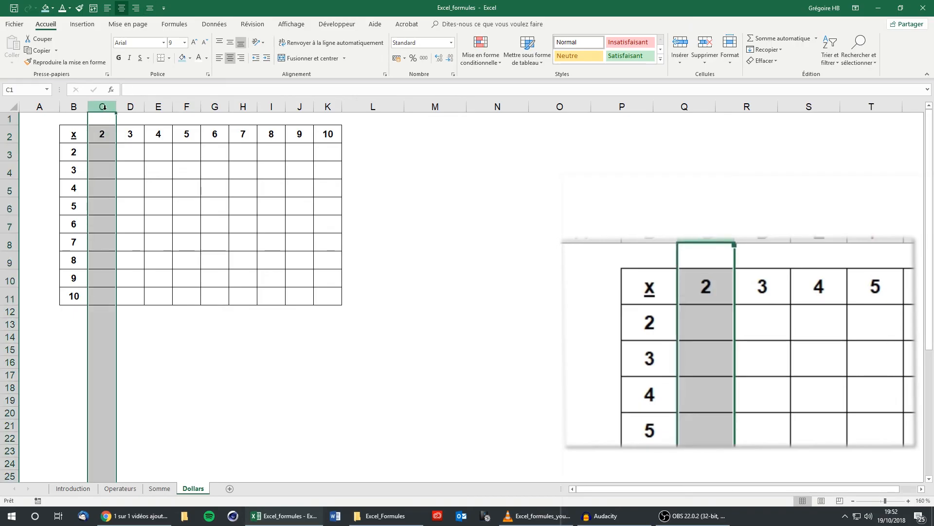
left_click(104, 140)
left_click(104, 148)
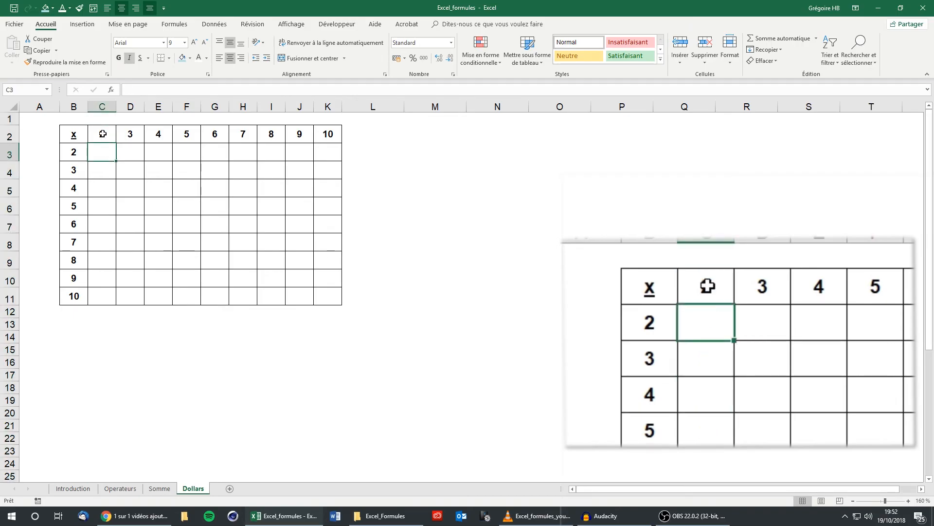
left_click(99, 170)
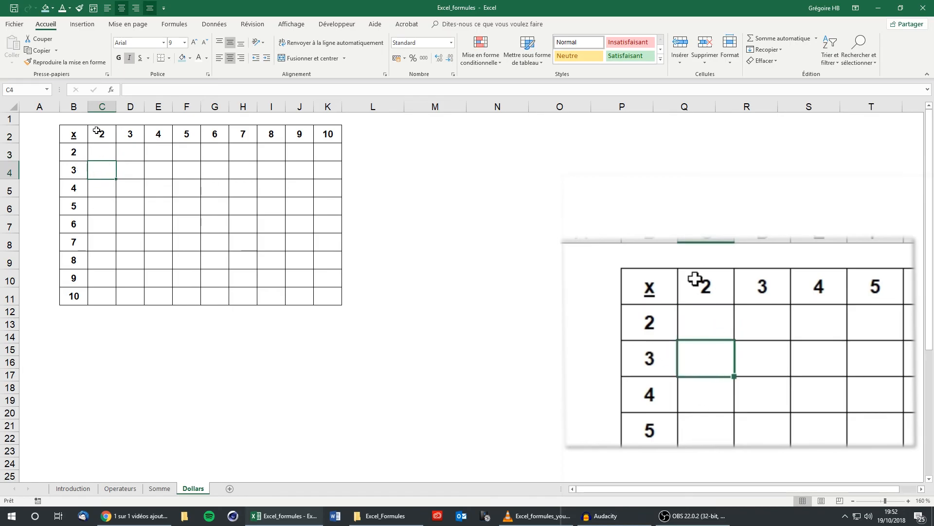
left_click(100, 188)
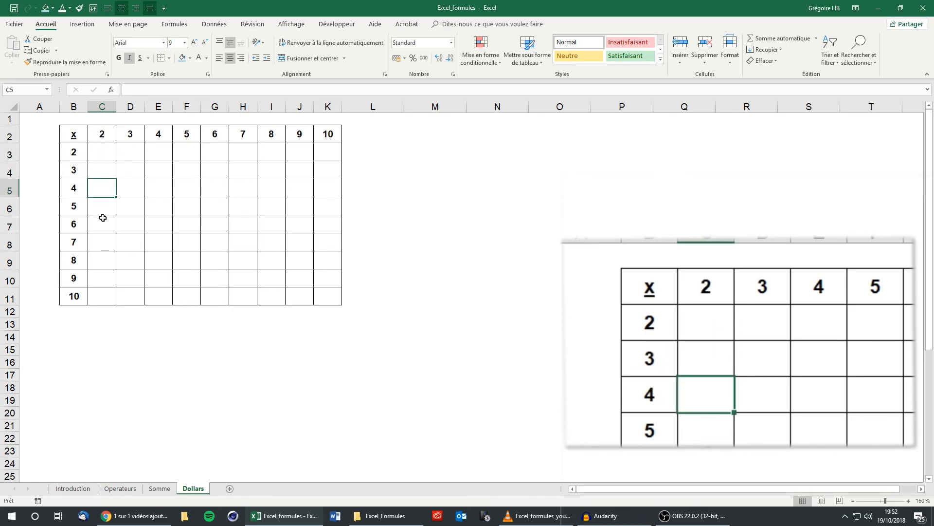
Enter the formula =C2*B3 in C3, picking both header cells from the table
left_click(101, 151)
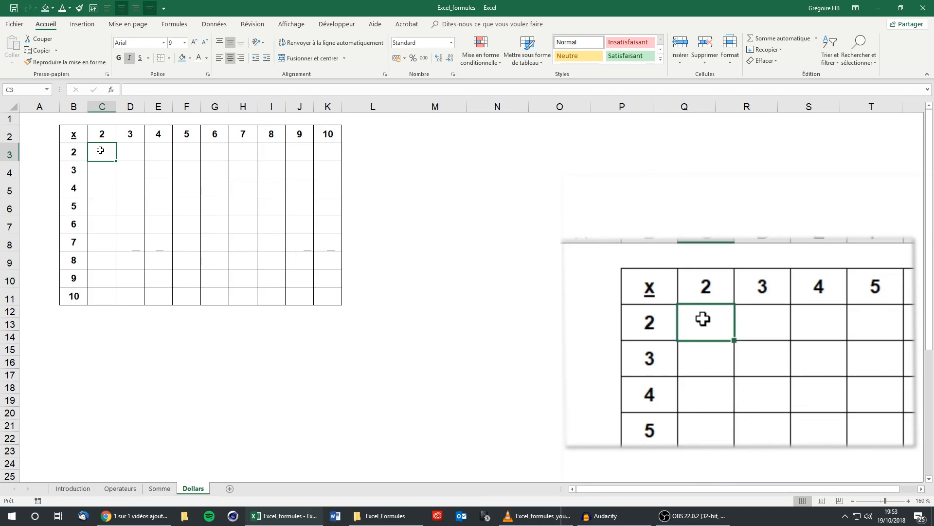
type("=")
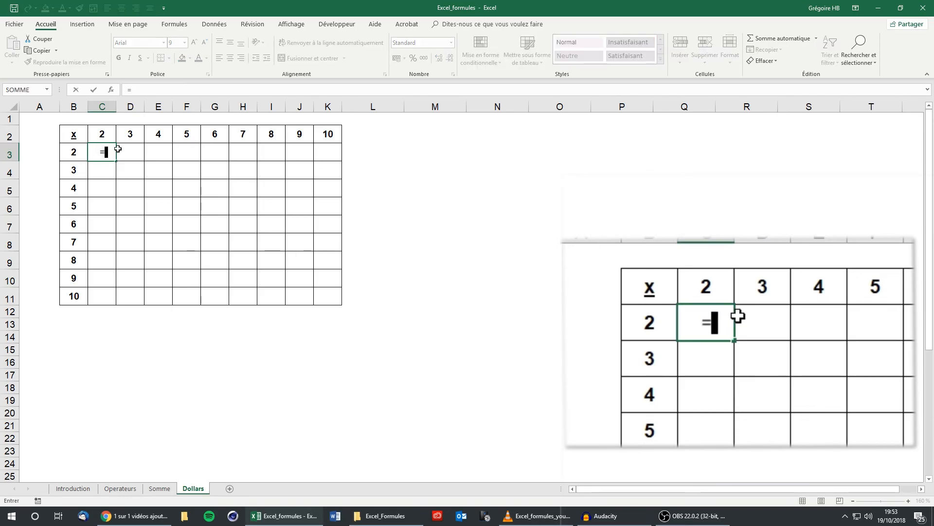
left_click(103, 135)
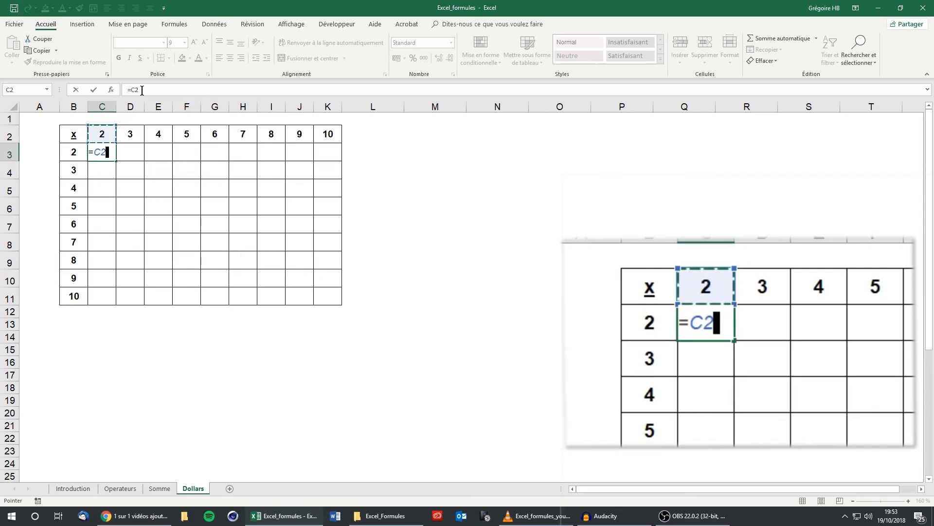
type("*")
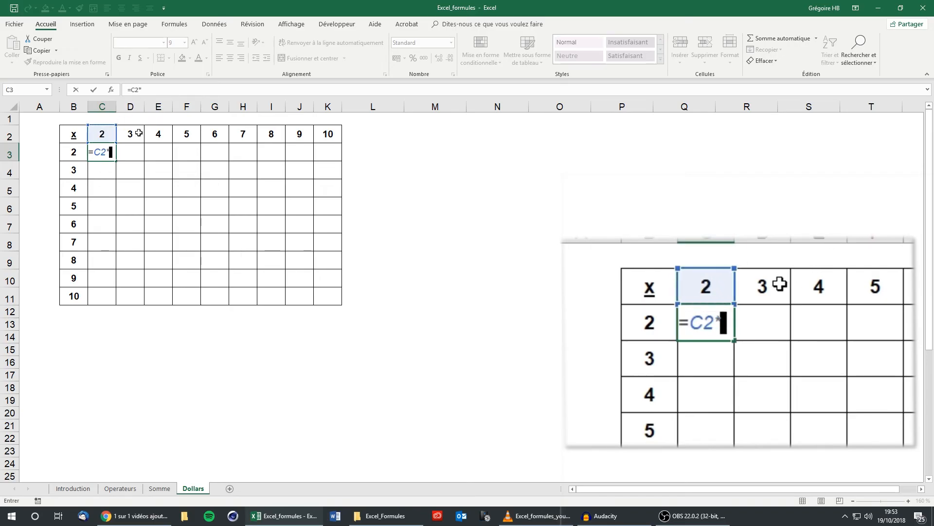
left_click(75, 152)
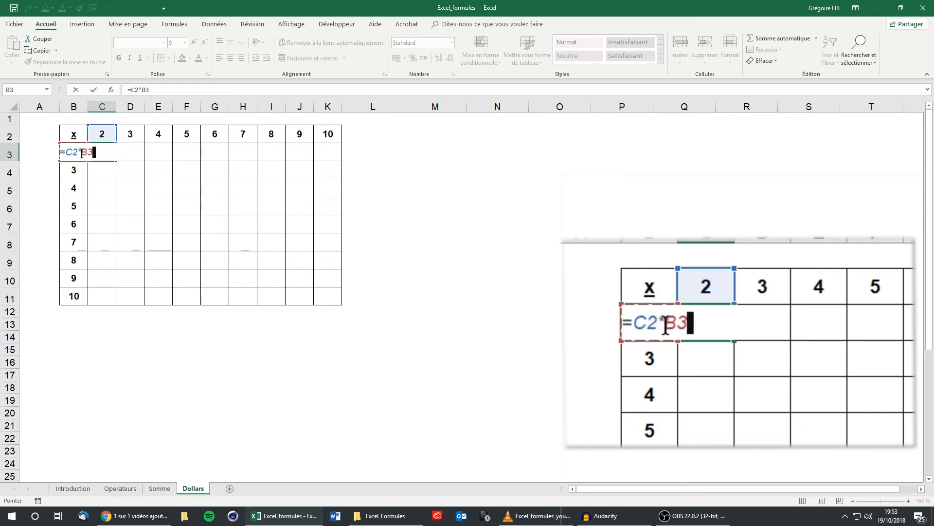
key("Return")
Fill the C3 formula down to C11 and inspect the copied formulas in C4 and C5
left_click(113, 152)
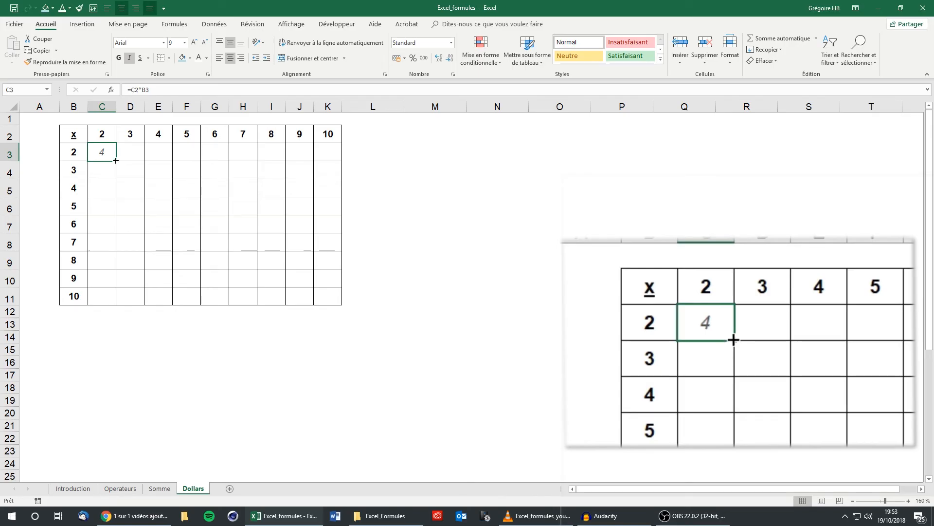
left_click_drag(116, 162, 107, 305)
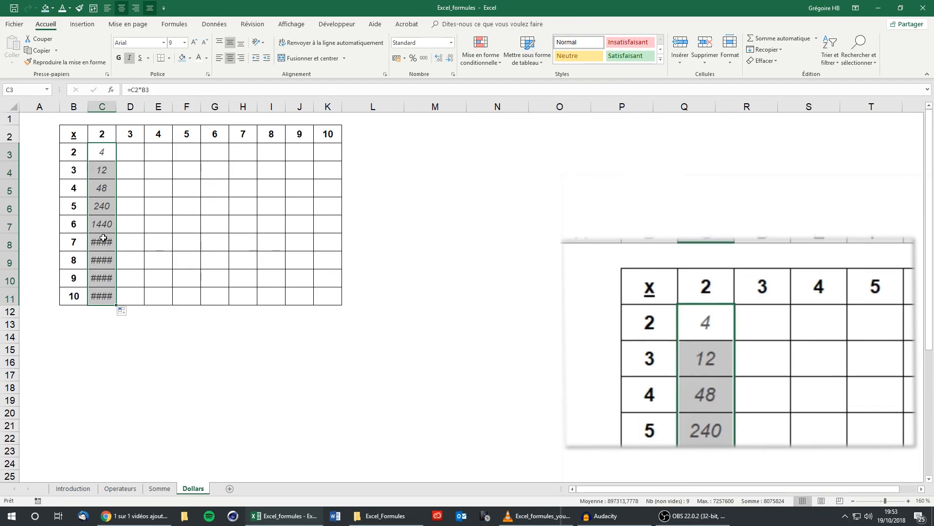
left_click(98, 168)
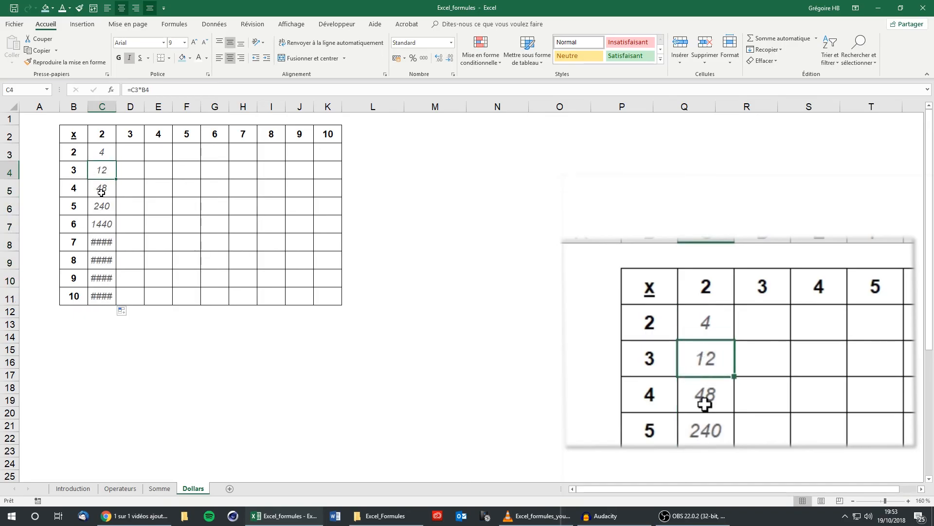
left_click(101, 194)
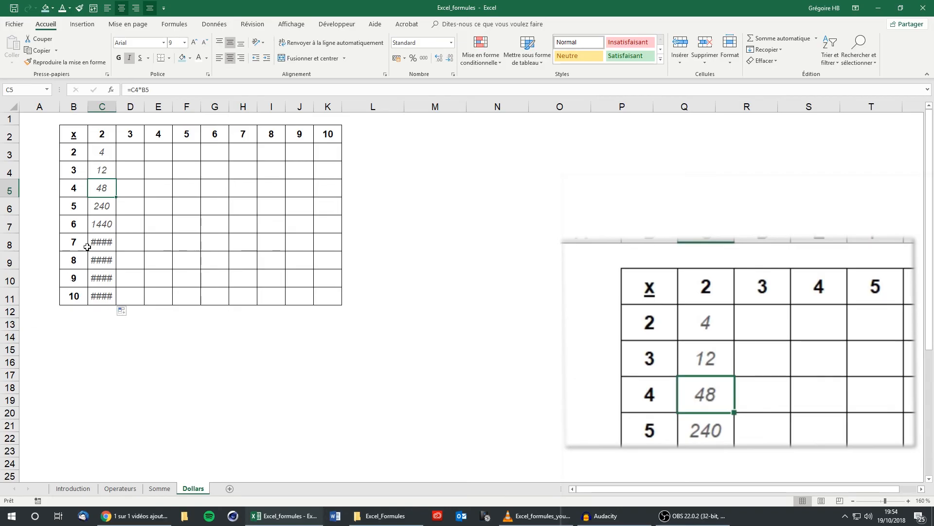
Clear the copied formulas from C4:C11
left_click(103, 171)
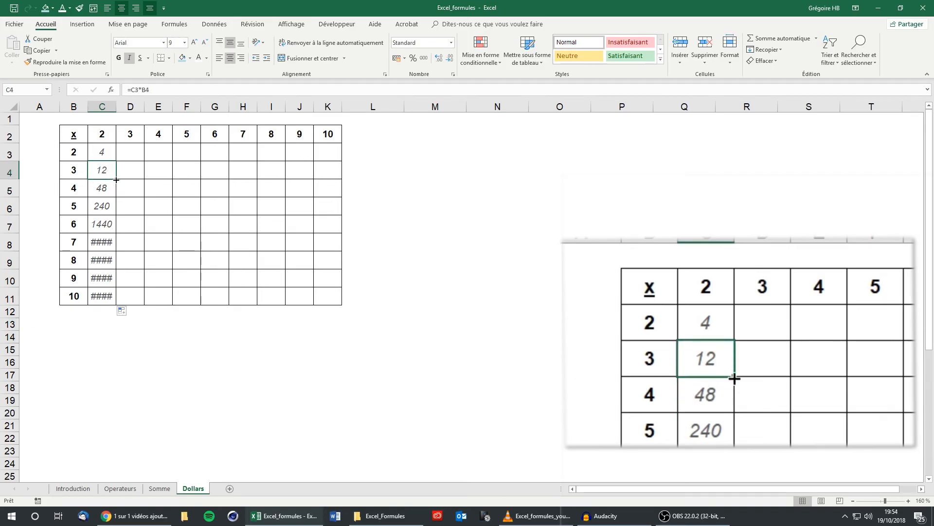
left_click_drag(111, 173, 106, 295)
key("Delete")
Copy the C3 formula down by one cell into C4
left_click(113, 153)
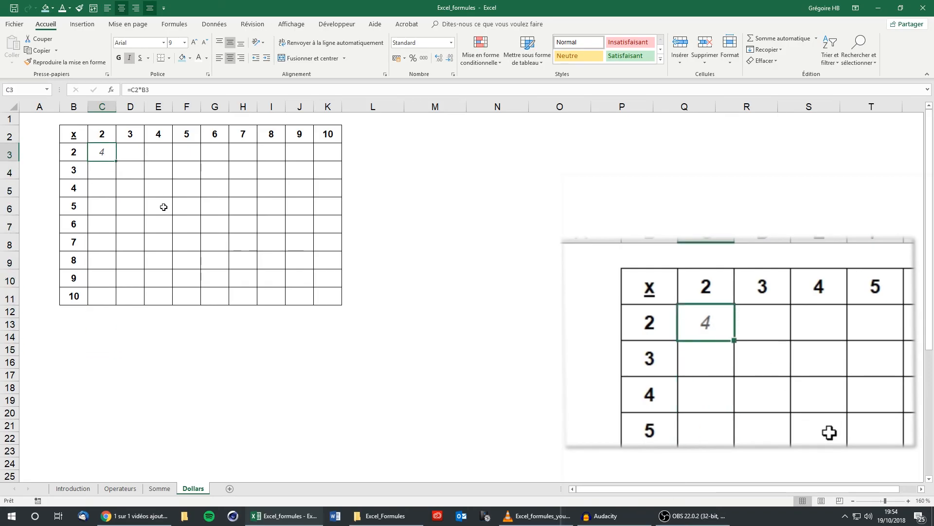
left_click(118, 165)
left_click(111, 156)
left_click_drag(116, 161, 117, 179)
Examine which cells the copied formula in C4 refers to
left_click(81, 171)
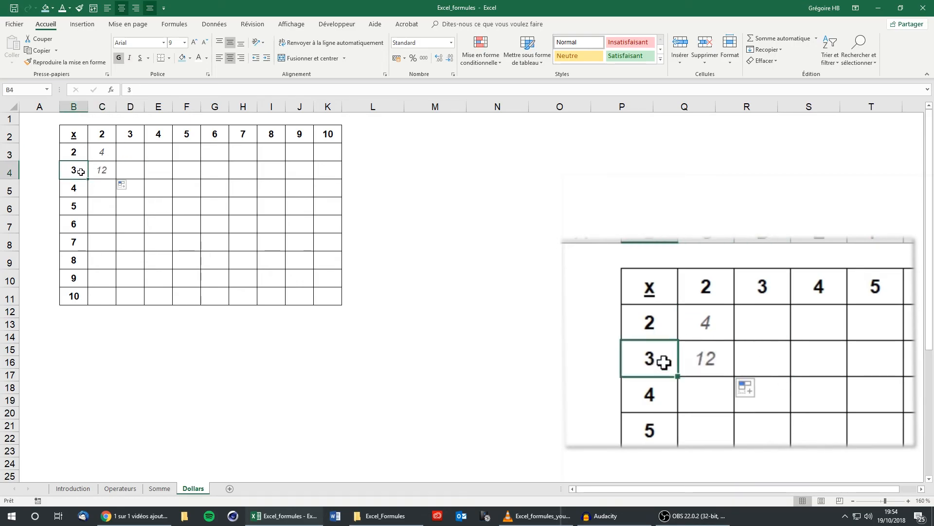
left_click(134, 171)
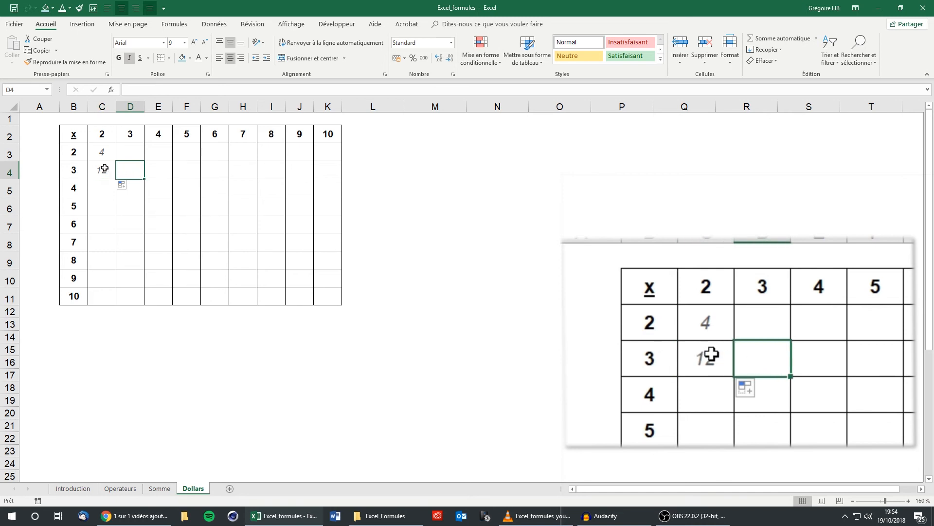
left_click(104, 169)
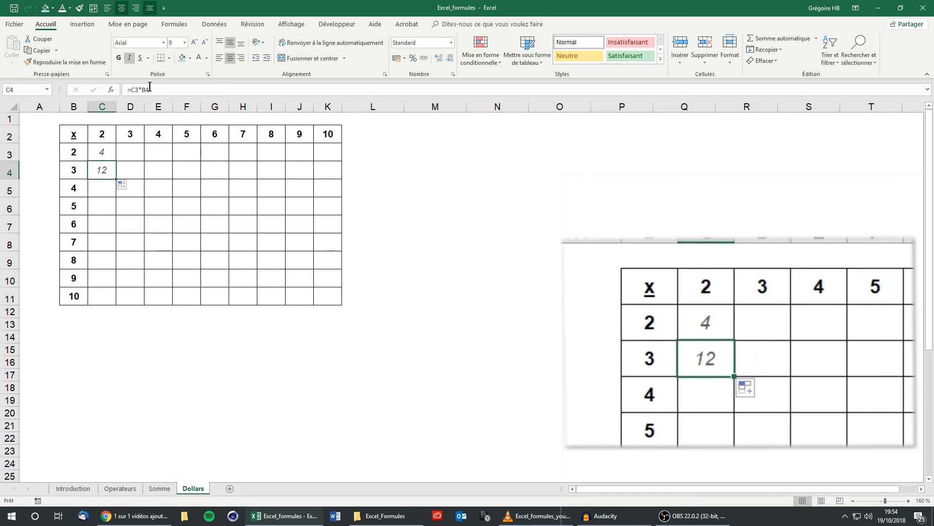
key("F2")
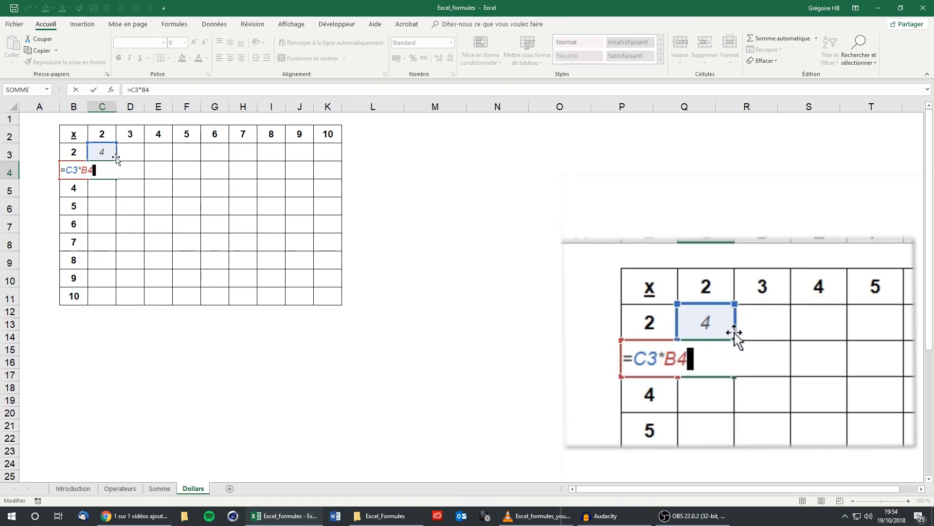
left_click(65, 170)
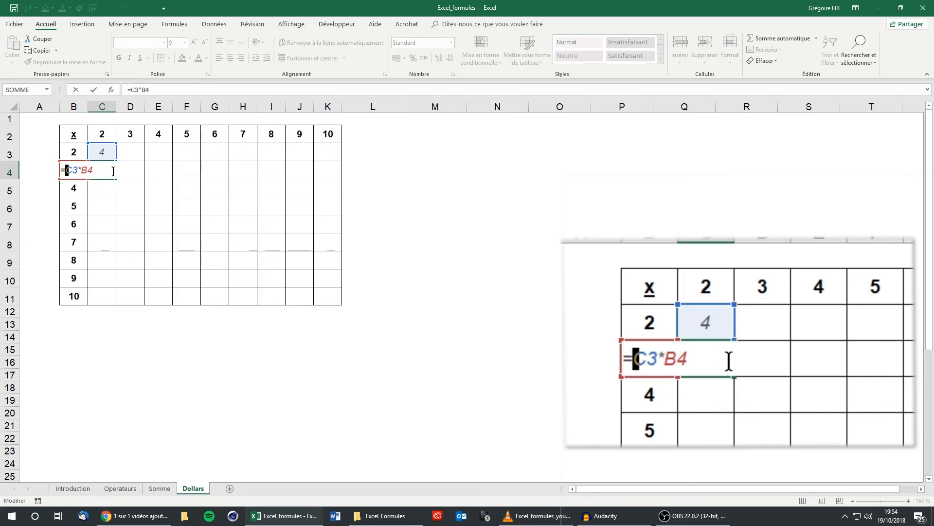
key("ctrl+Return")
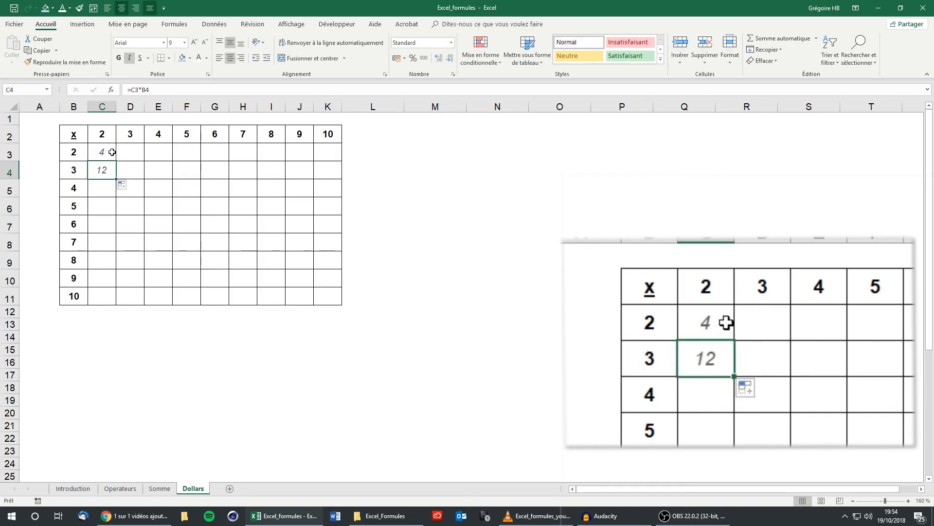
Compare the cells the formula in C4 should multiply, C2 and B4, with the reference to C3
left_click(103, 137)
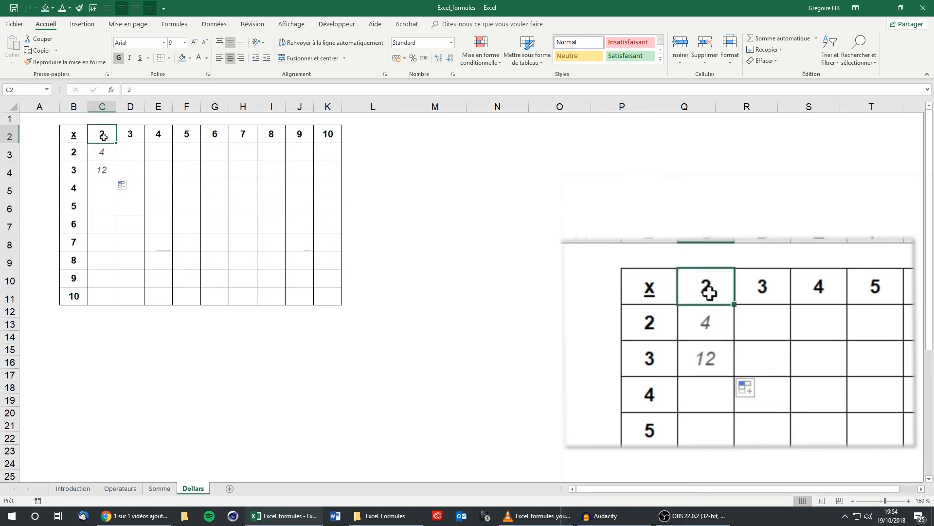
left_click(78, 168)
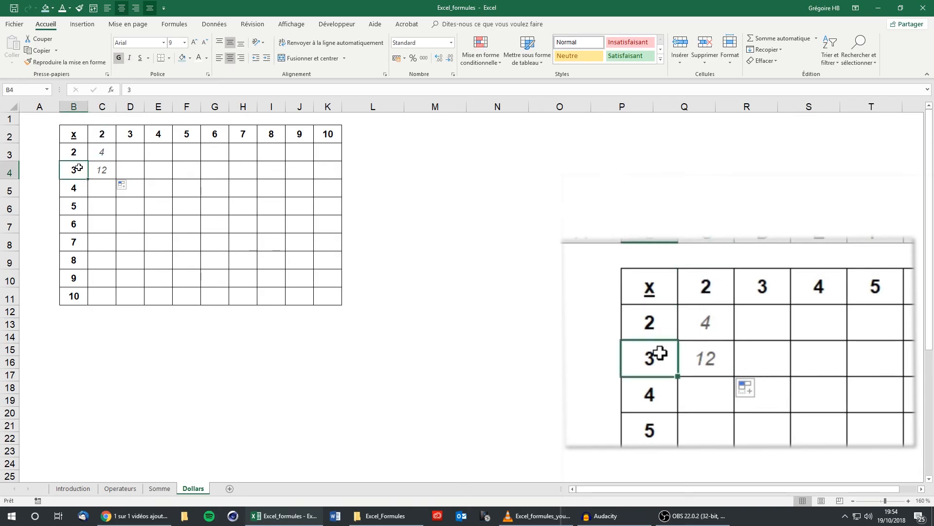
left_click(107, 153)
left_click(75, 169)
Copy the C3 formula into C4 again and clear C4
left_click(112, 152)
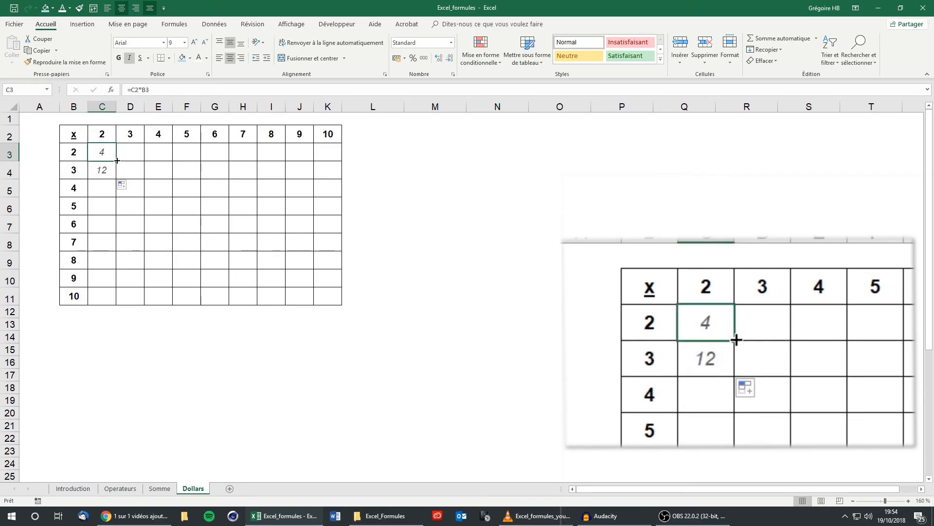
left_click_drag(116, 161, 118, 180)
left_click(110, 173)
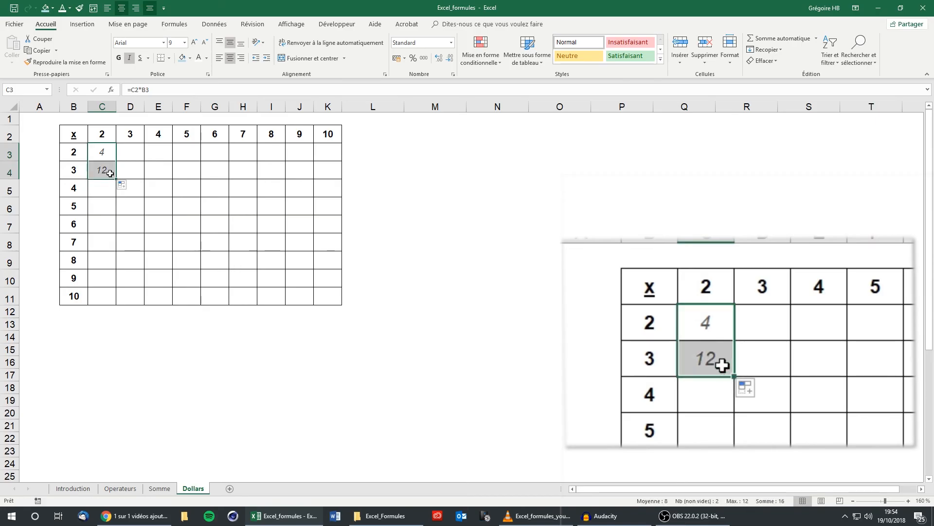
key("Delete")
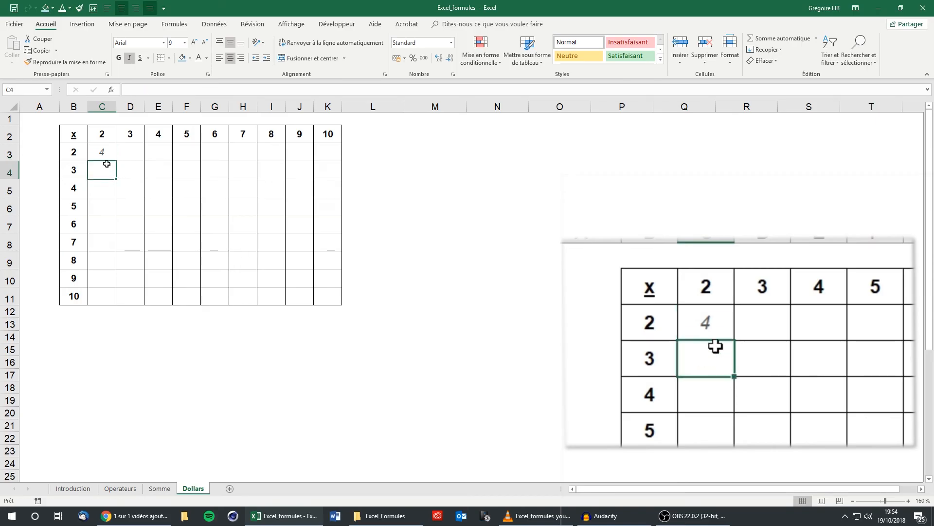
Rewrite the formula in C3 as =$C$2*B3 so the reference to C2 is absolute
key("Up")
left_click(154, 91)
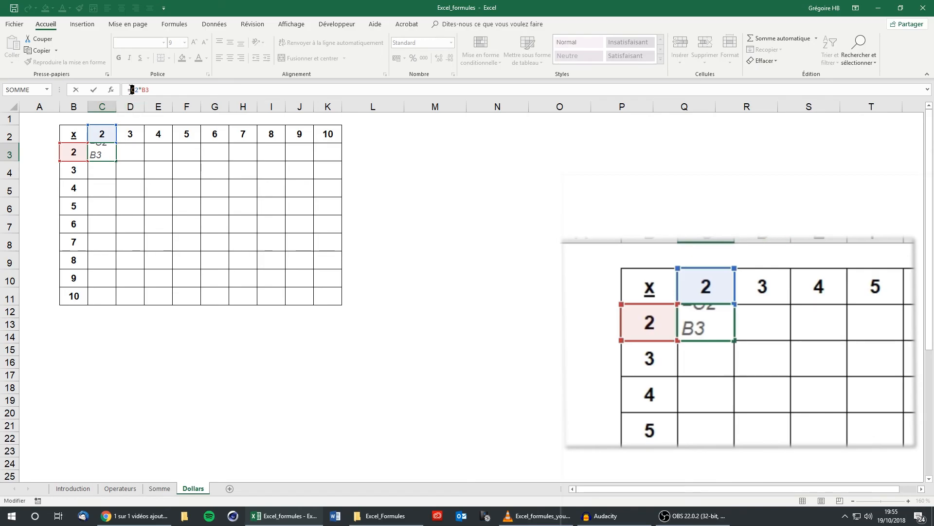
left_click(131, 90)
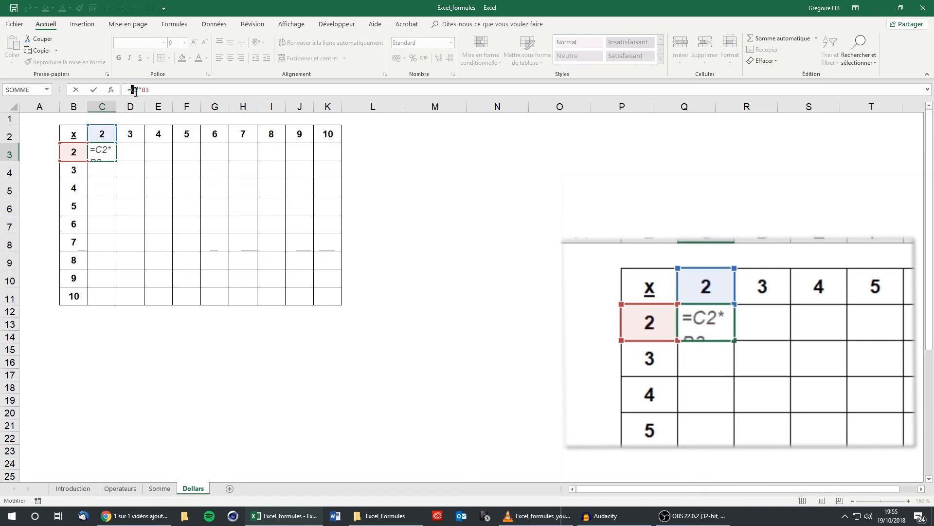
left_click_drag(133, 89, 213, 90)
key("BackSpace")
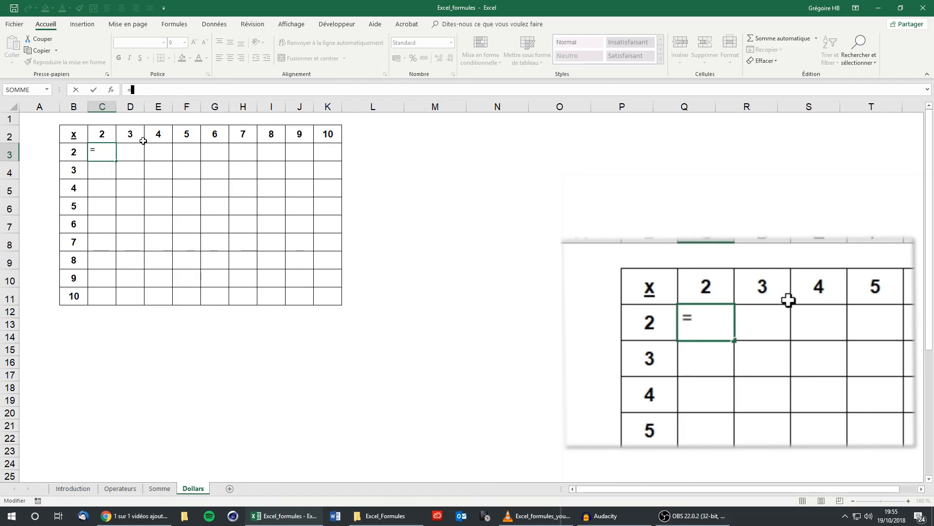
type("$")
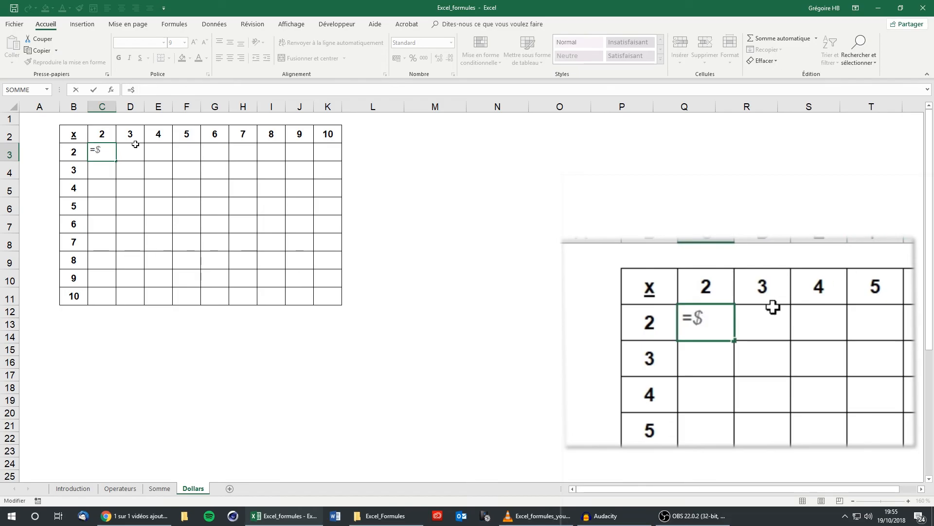
type("c")
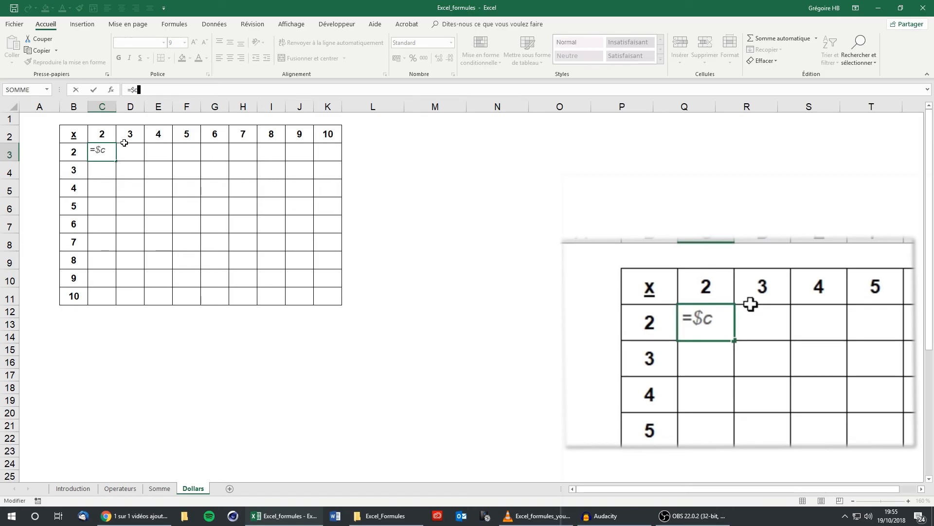
type("$2")
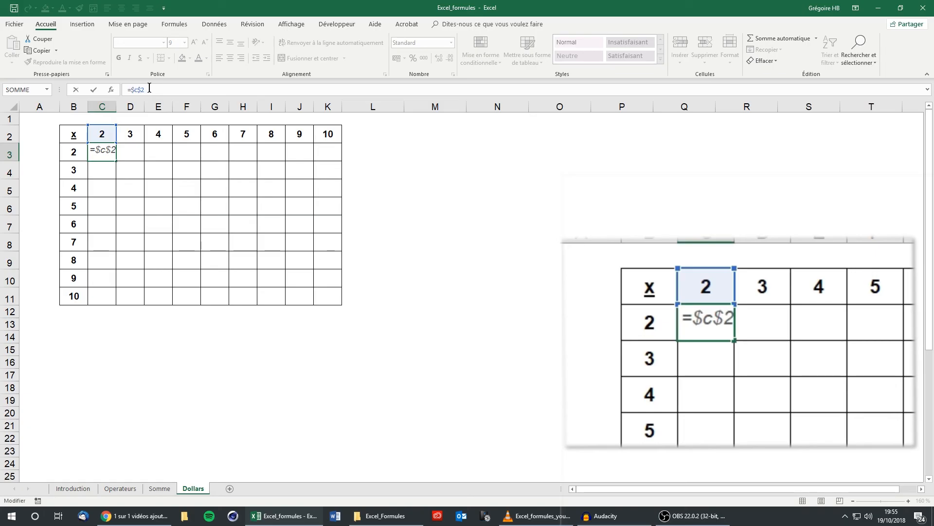
type("*")
left_click(74, 152)
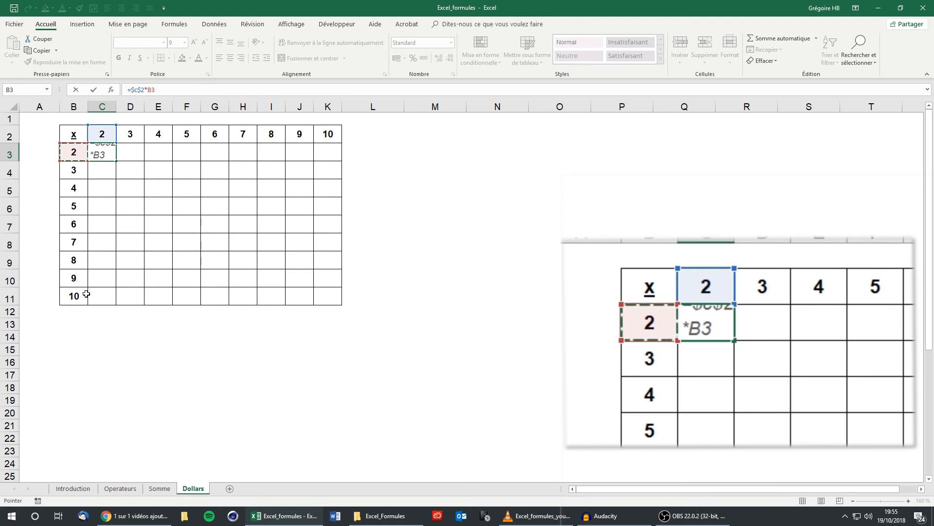
key("Return")
Fill the C3 formula with the absolute reference down to C11
left_click(106, 150)
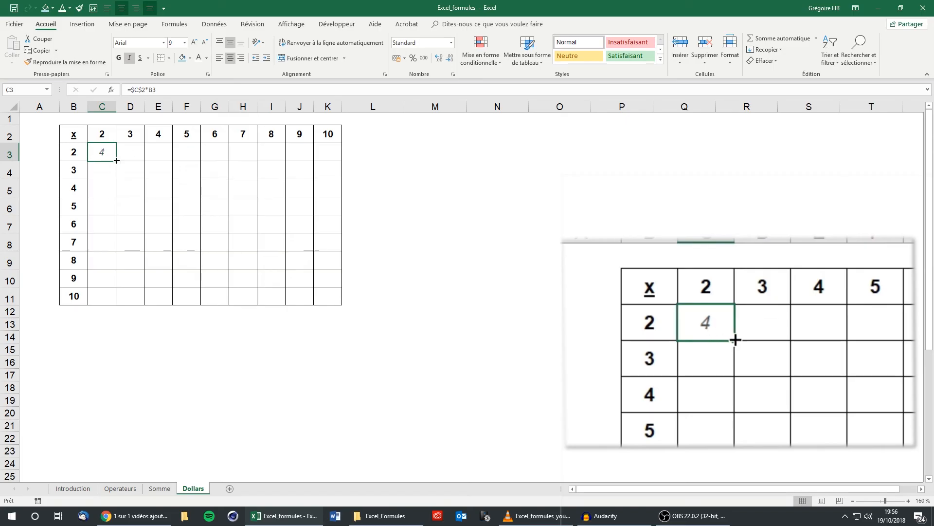
left_click_drag(116, 161, 118, 308)
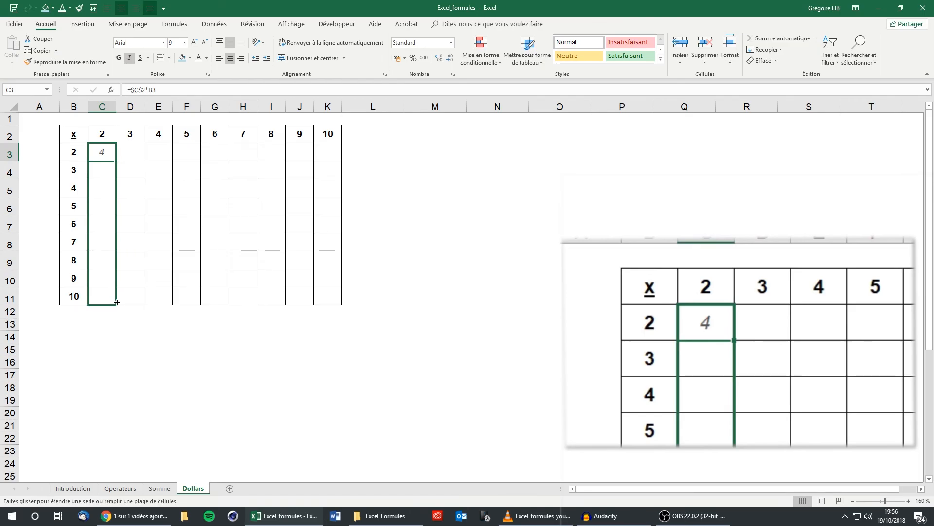
left_click_drag(117, 303, 117, 303)
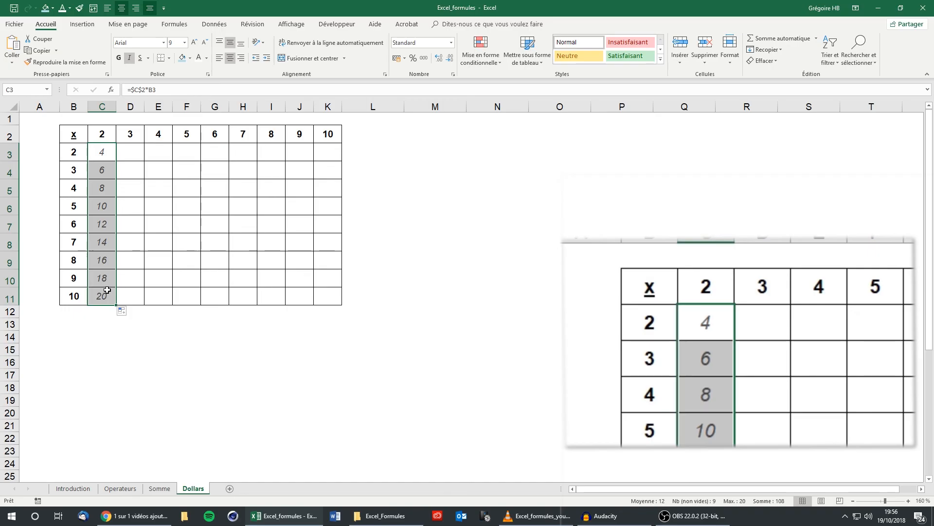
Inspect the cell references used by the formulas in C11, C10 and C3
left_click(107, 290)
left_click(183, 86)
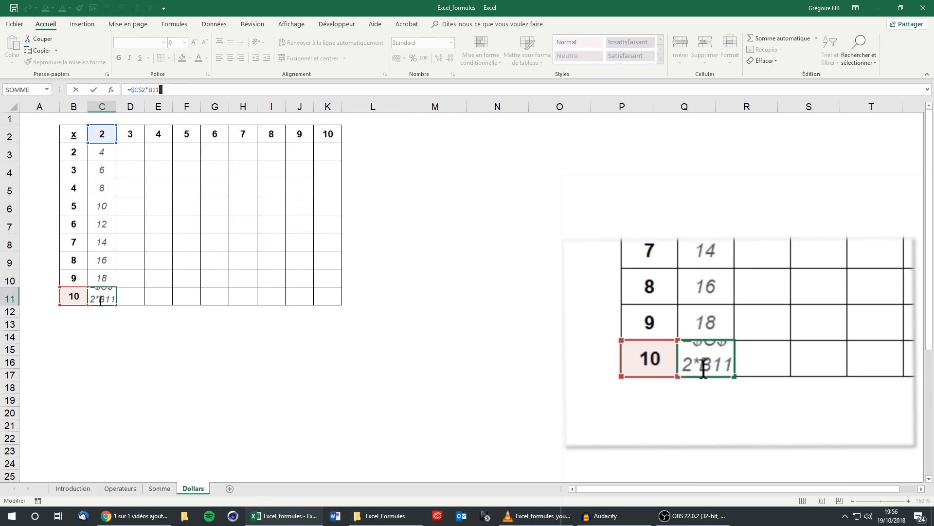
key("Return")
left_click(101, 278)
double_click(101, 278)
key("Return")
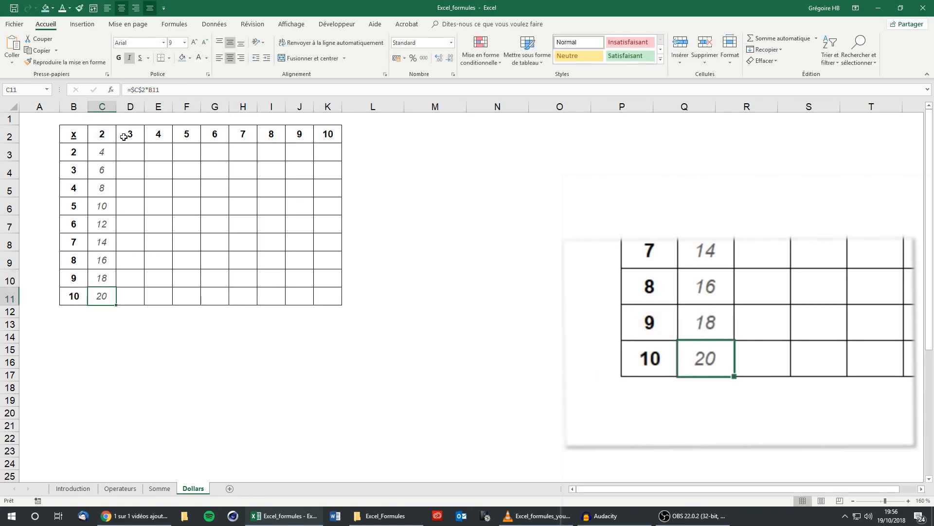
double_click(109, 154)
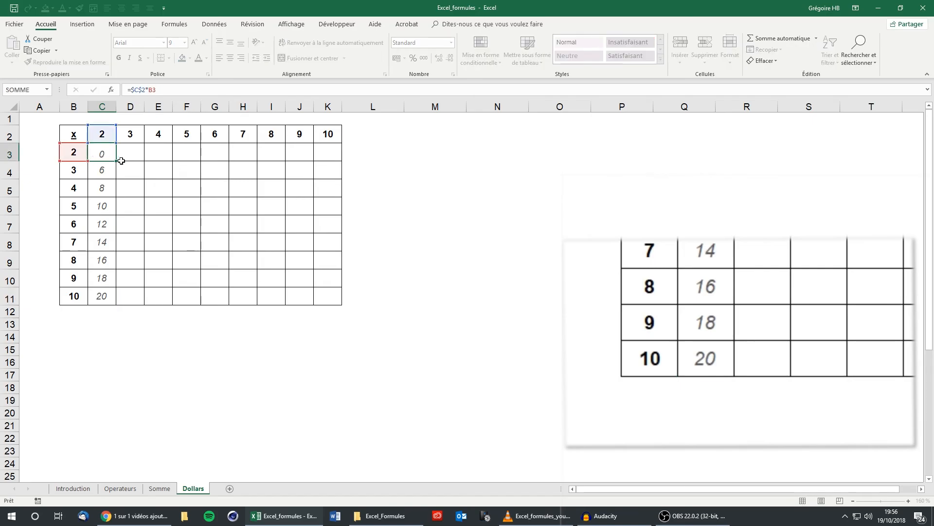
key("Return")
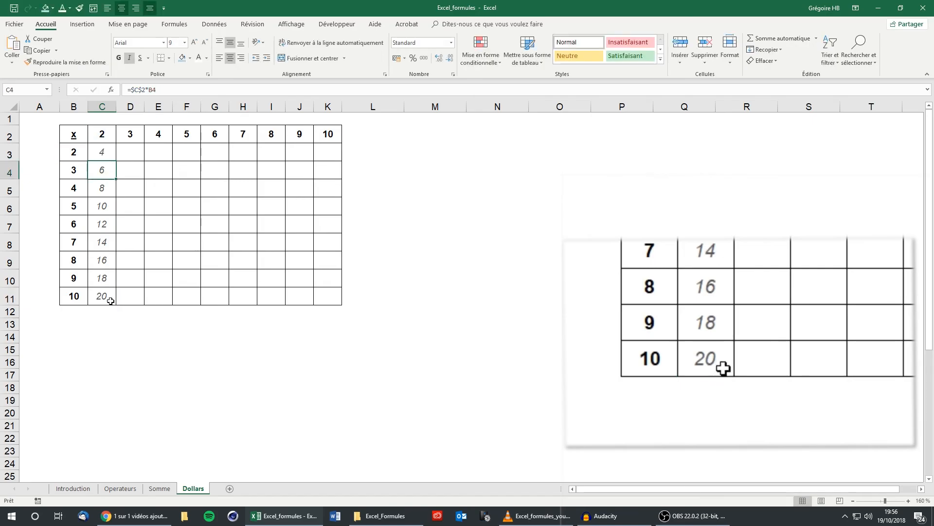
Fill the C3 formula across row 3 to K3
left_click(111, 152)
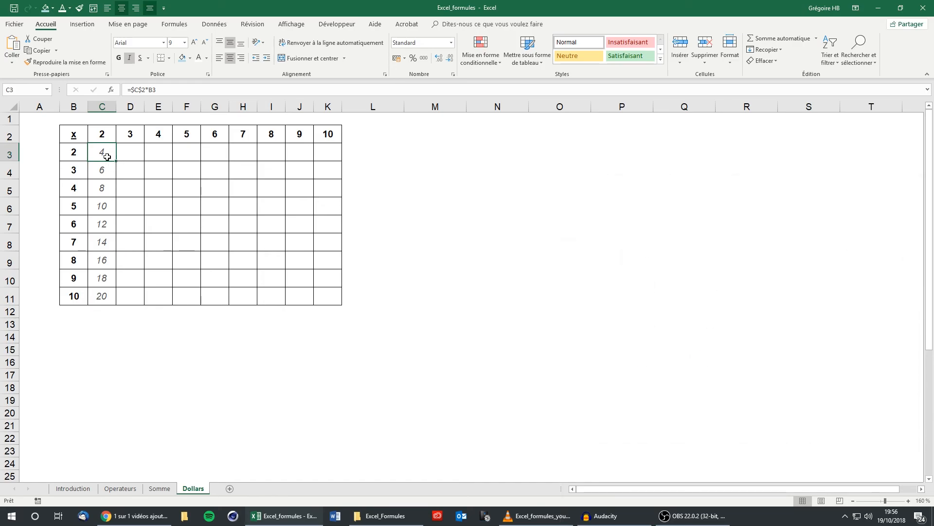
left_click_drag(115, 161, 338, 154)
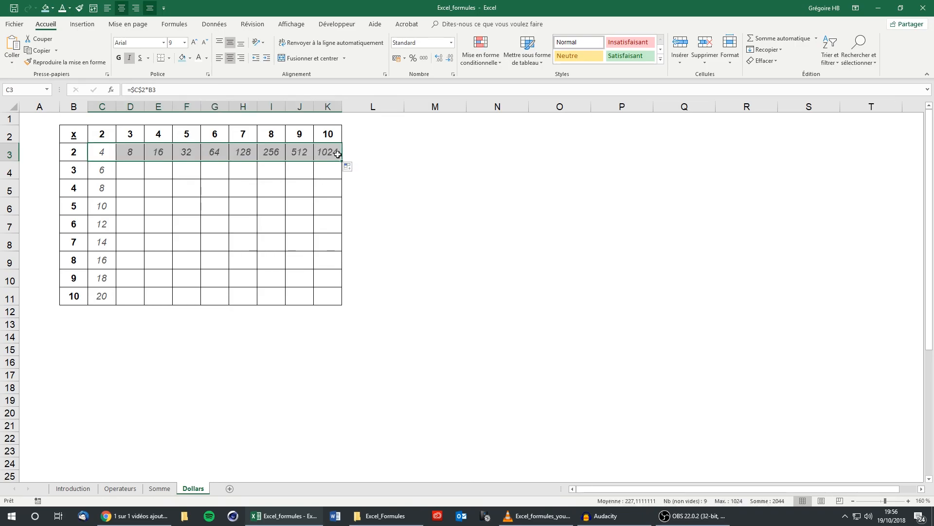
left_click(328, 152)
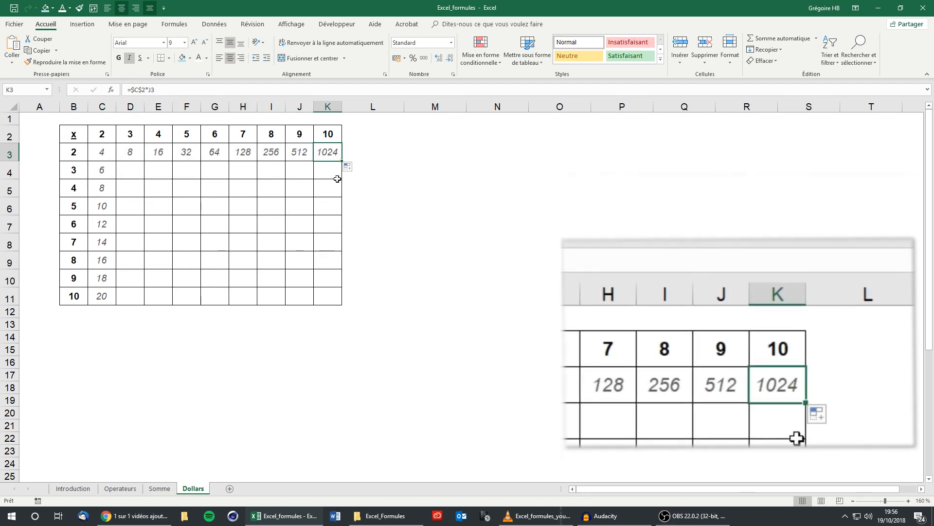
Examine the copied formula in K3, checking its fixed and relative references against C2 and J3
double_click(335, 149)
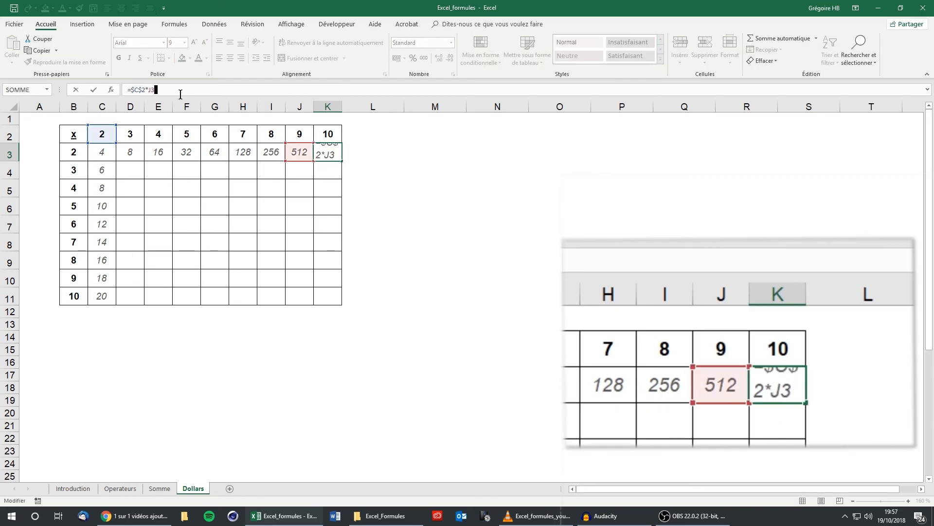
left_click_drag(322, 154, 331, 157)
left_click(332, 158)
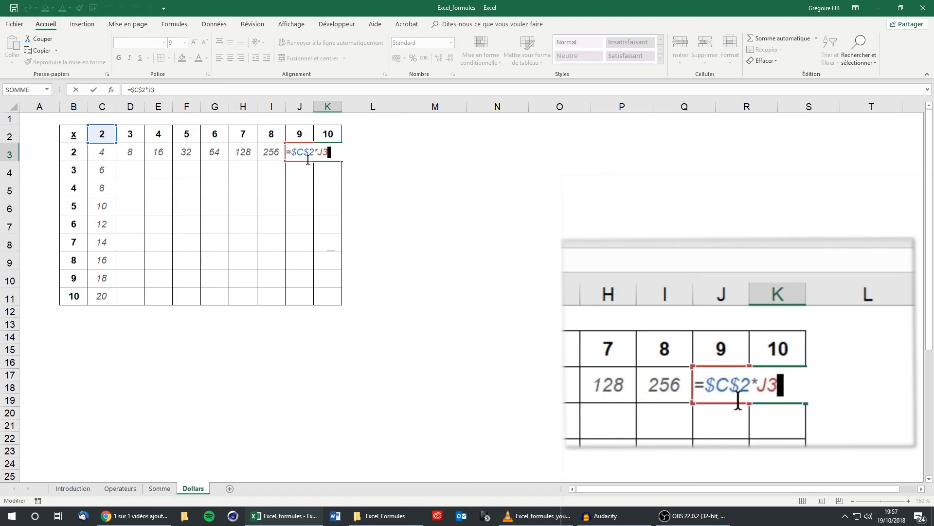
left_click_drag(317, 153, 294, 155)
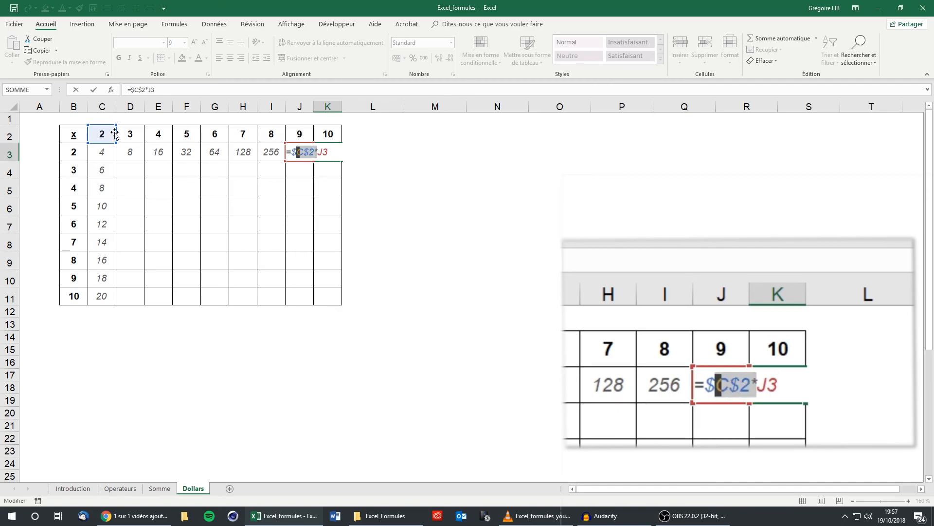
left_click(333, 155)
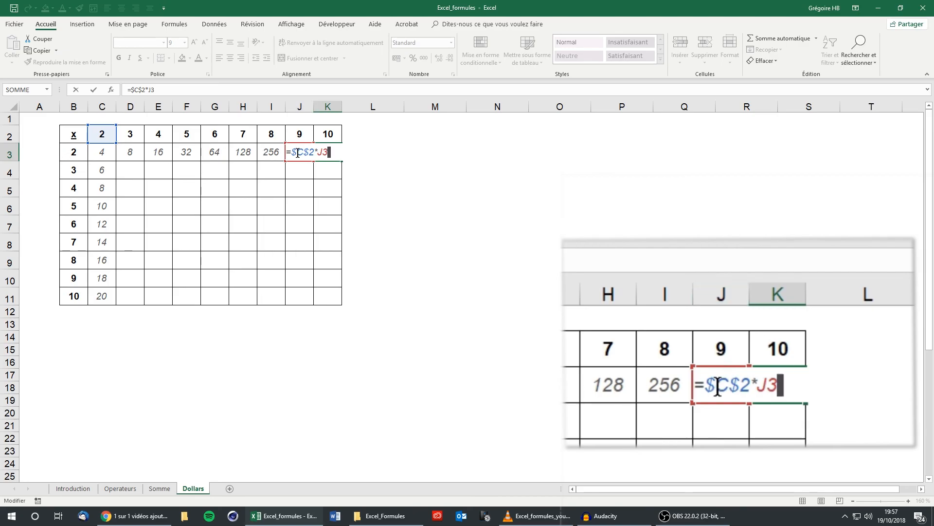
key("ctrl+Return")
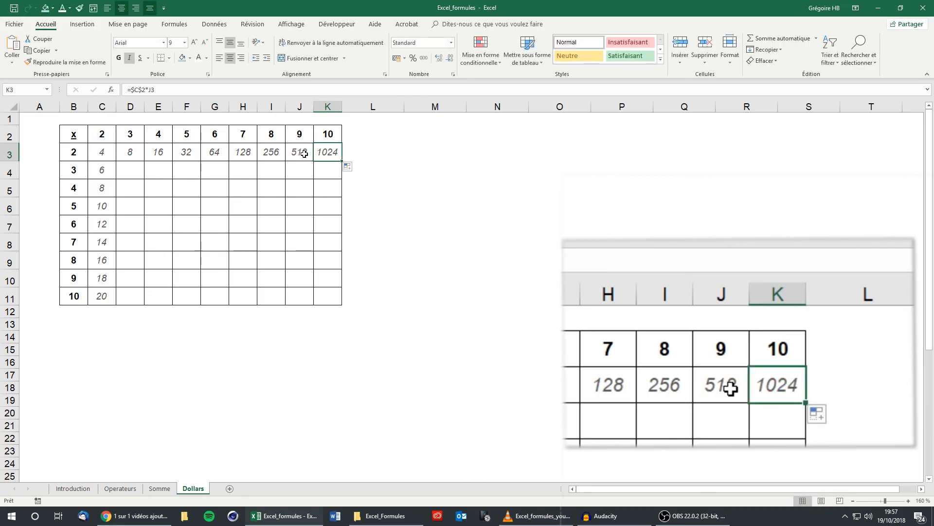
left_click(303, 155)
left_click(321, 152)
Try locking the column of the second reference in K3 with the formula =$C$2*$J3
left_click(156, 90)
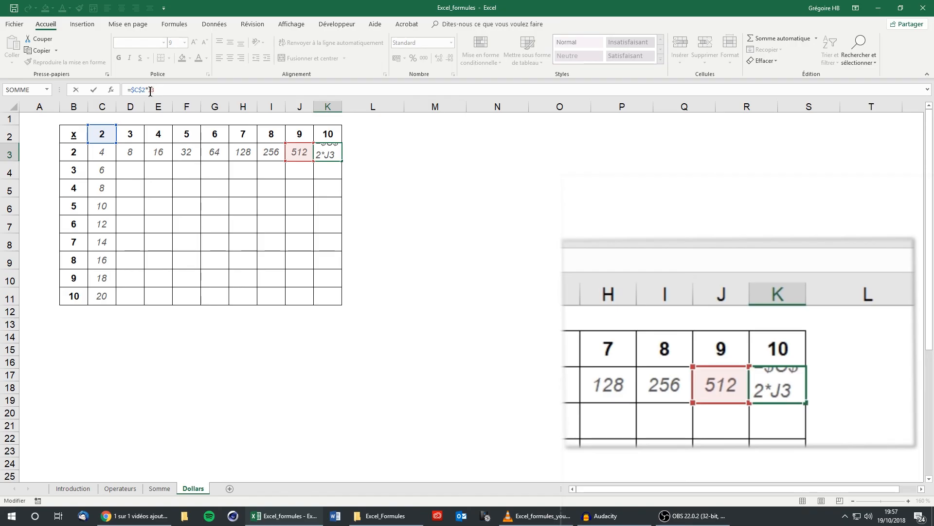
left_click_drag(149, 89, 152, 90)
key("BackSpace")
type("$J")
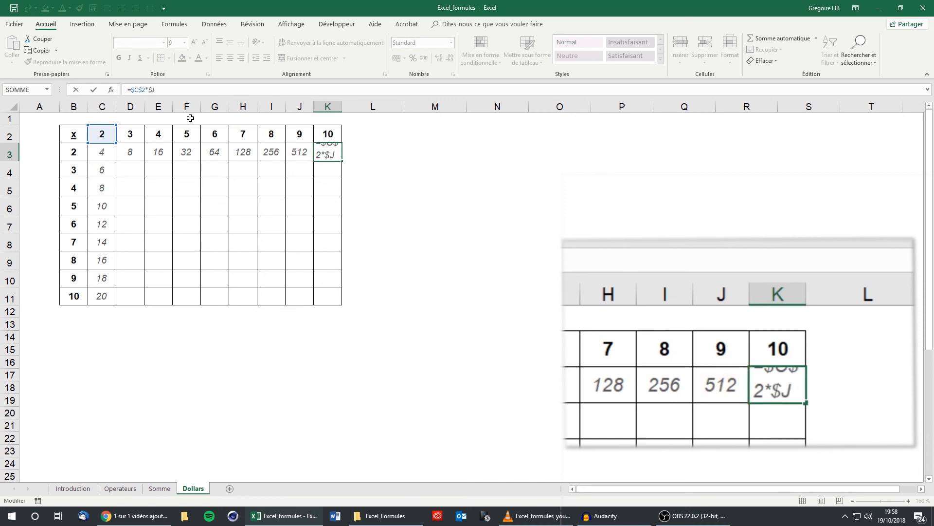
type("3")
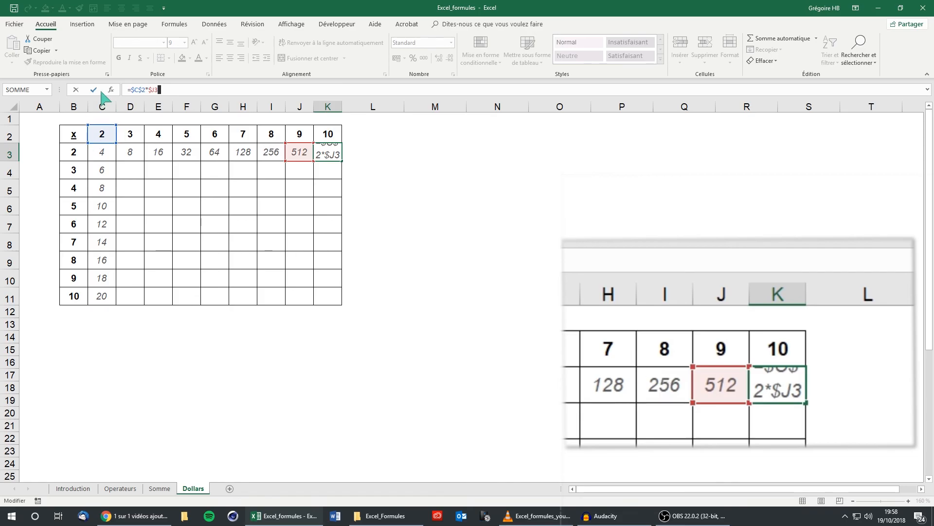
Set the K3 formula to =$C$2*$B3 so that column B is locked
left_click_drag(154, 91, 158, 105)
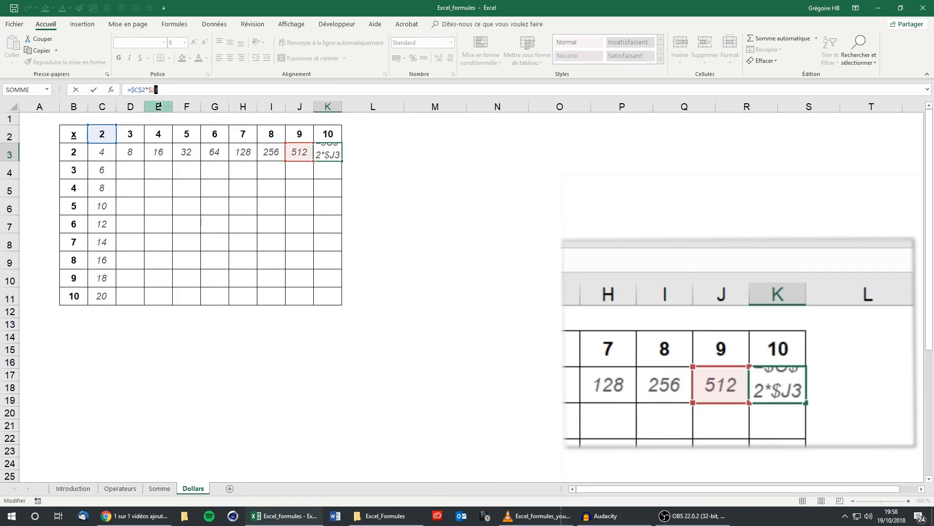
key("BackSpace")
type("b33")
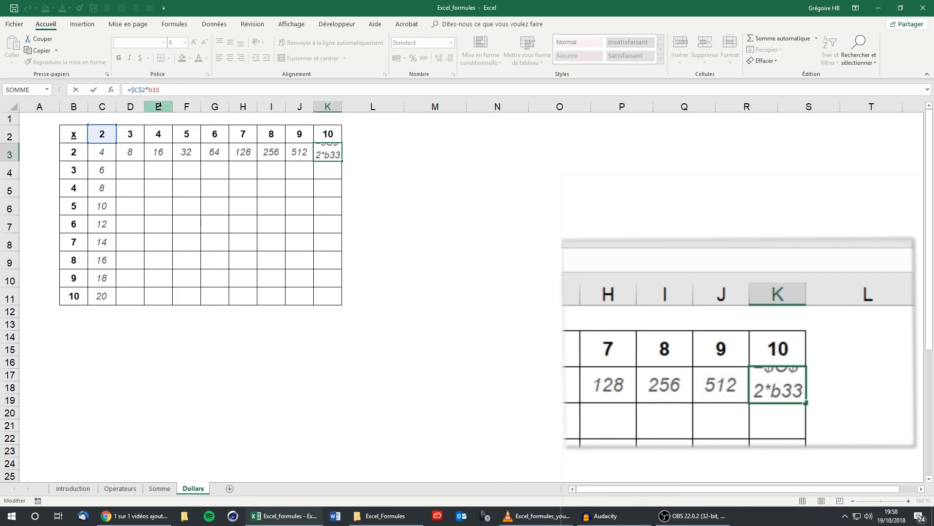
key("BackSpace")
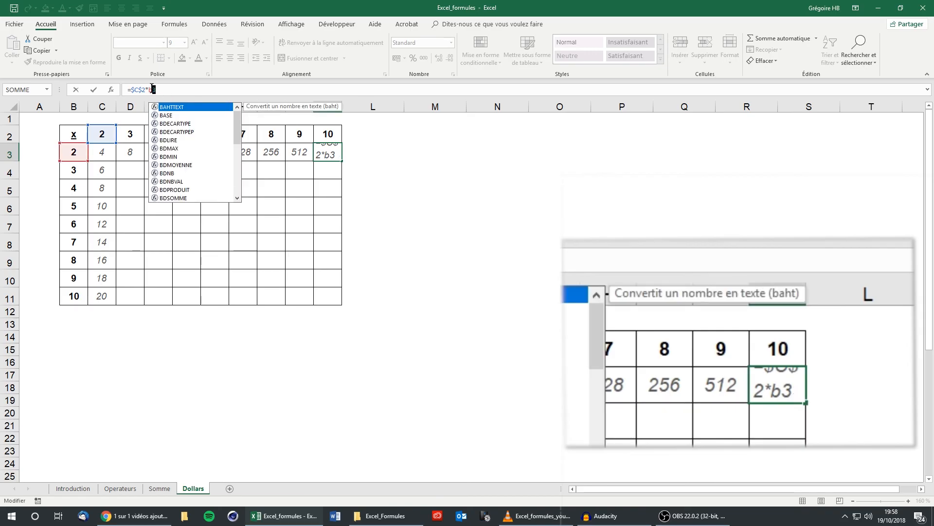
key("BackSpace")
key("BackSpace")
type("$b3")
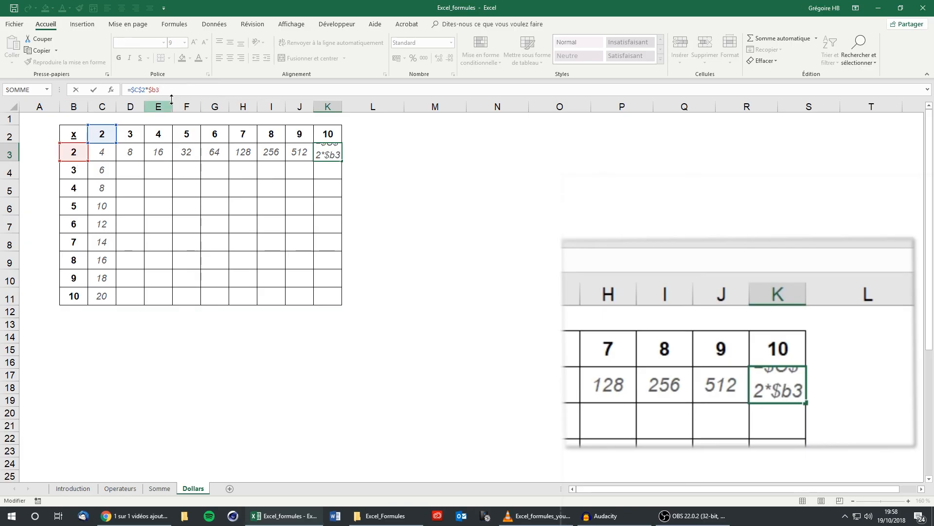
key("Return")
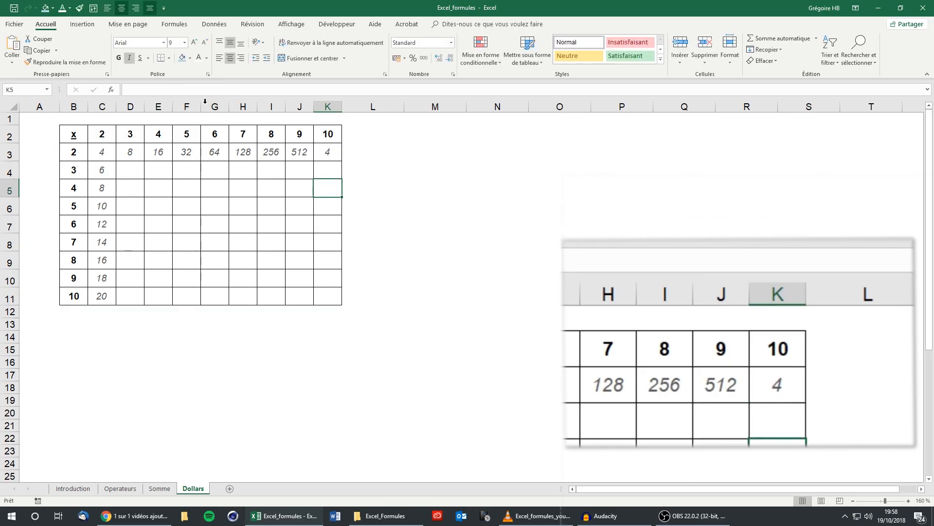
Fill the K3 formula back across row 3 to C3 and check its references in C3 and K3
left_click(338, 156)
left_click_drag(343, 160, 100, 154)
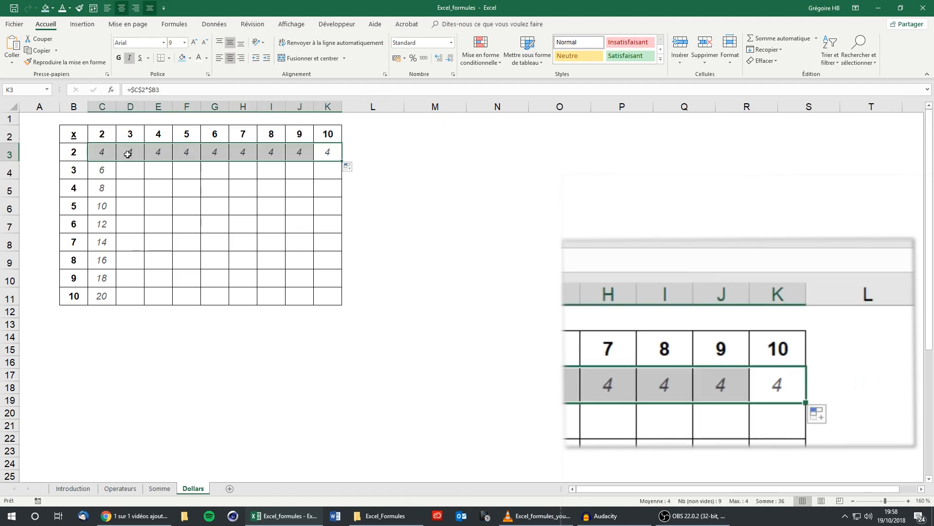
left_click(112, 152)
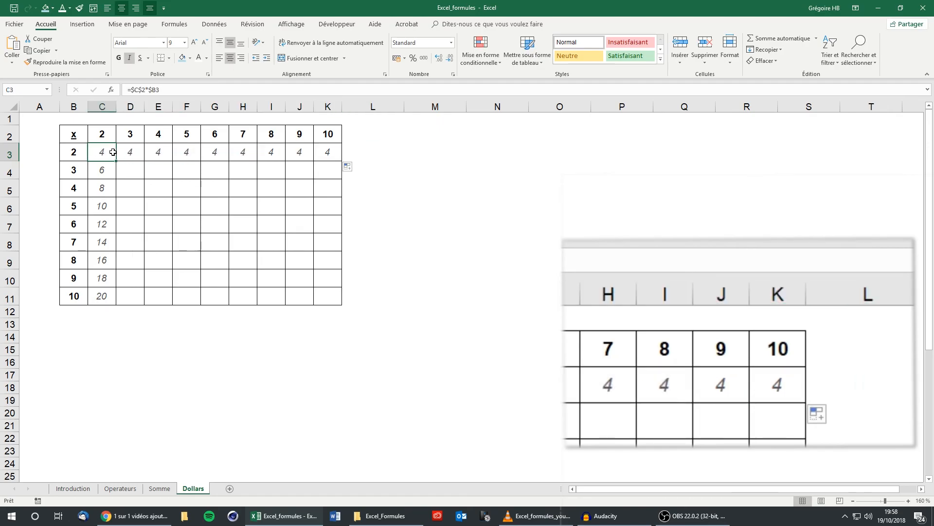
left_click(327, 154)
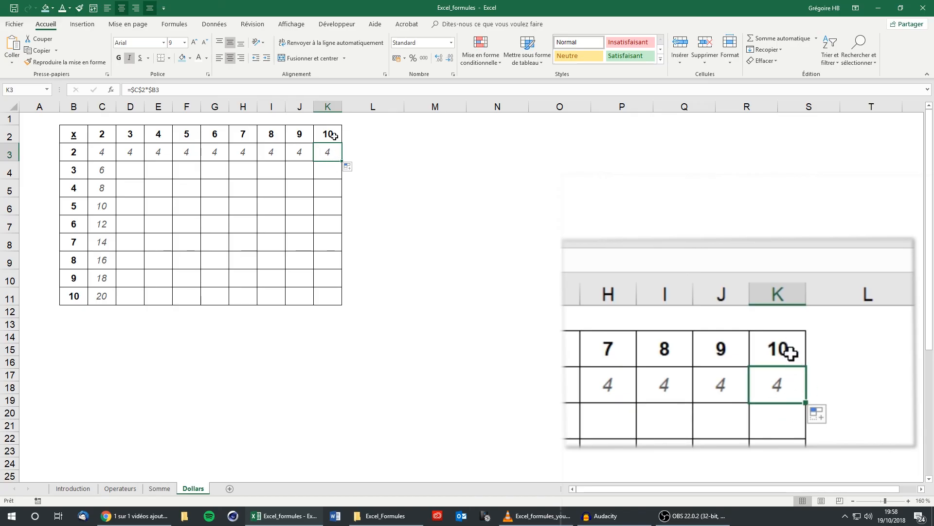
left_click(240, 91)
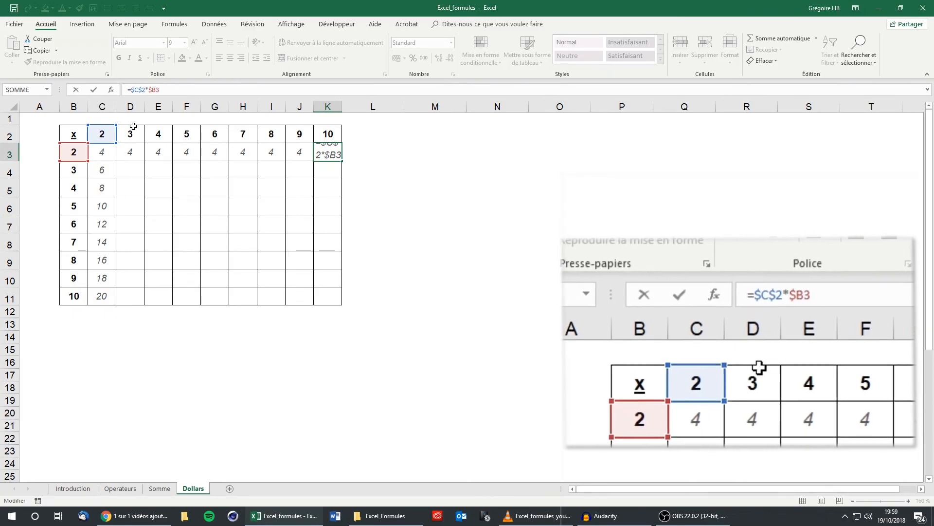
Change the C3 formula to =C$2*$B3 so that the first reference locks only its row
left_click(111, 152)
left_click(165, 91)
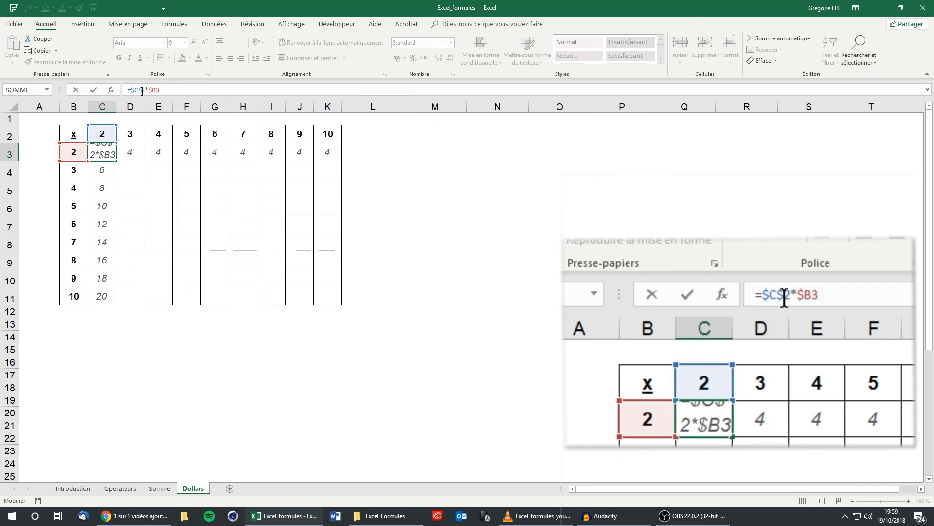
left_click_drag(130, 90, 134, 90)
key("Delete")
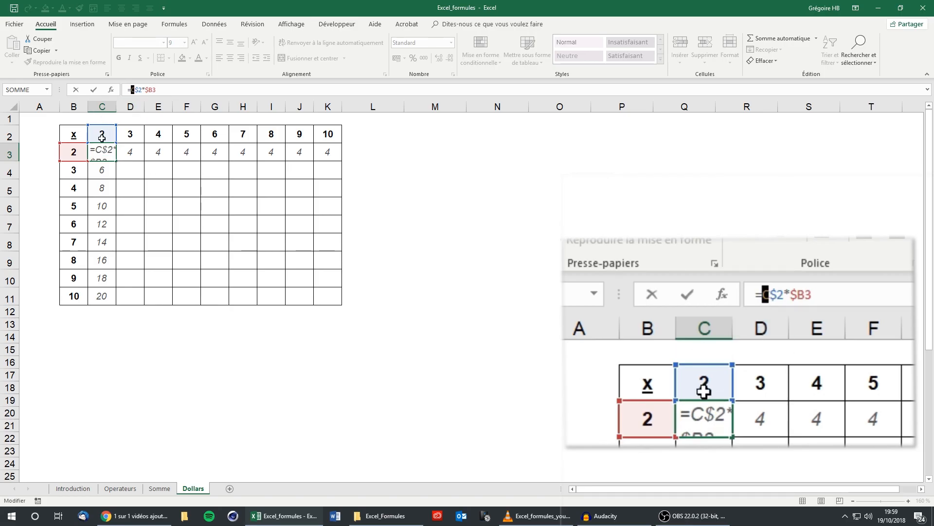
left_click(130, 90)
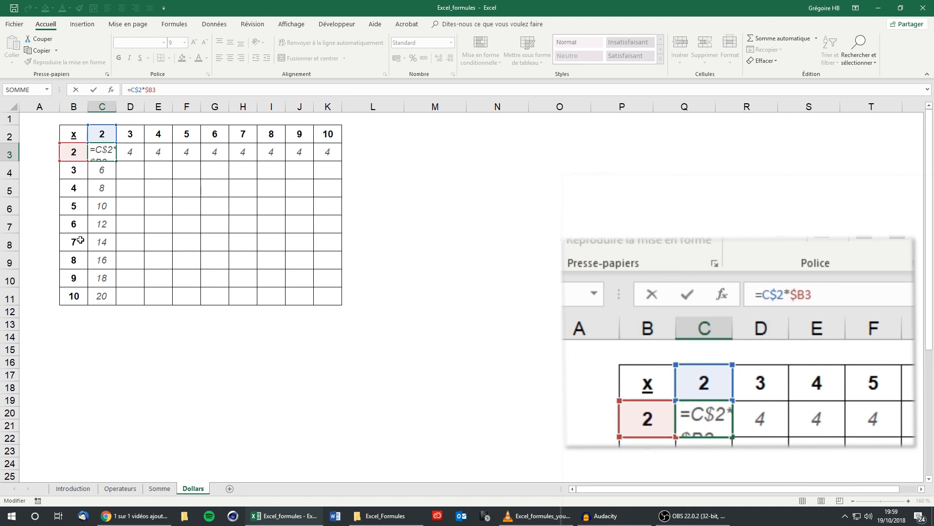
type("$")
key("Return")
key("ctrl+z")
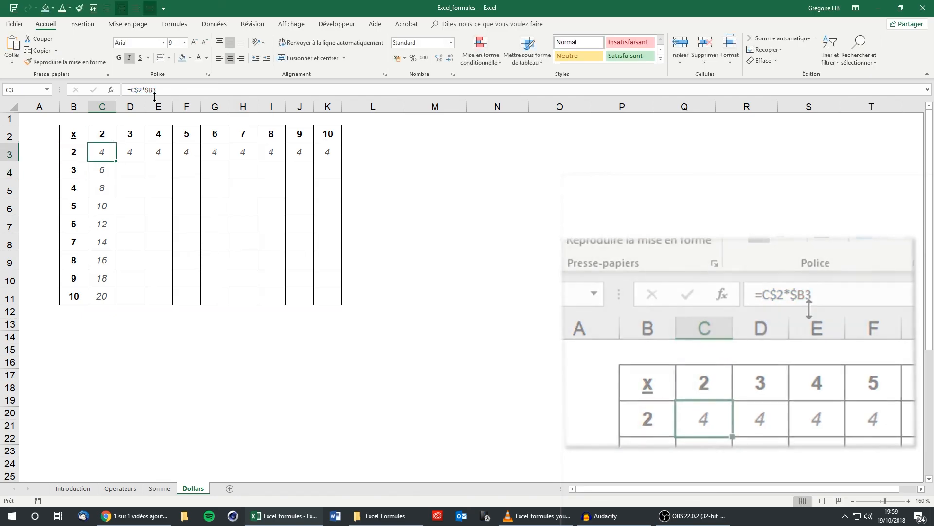
Copy the C3 formula into M3 as plain text, prefixed with an apostrophe: '=C$2*$B3
left_click_drag(127, 89, 189, 96)
key("ctrl+c")
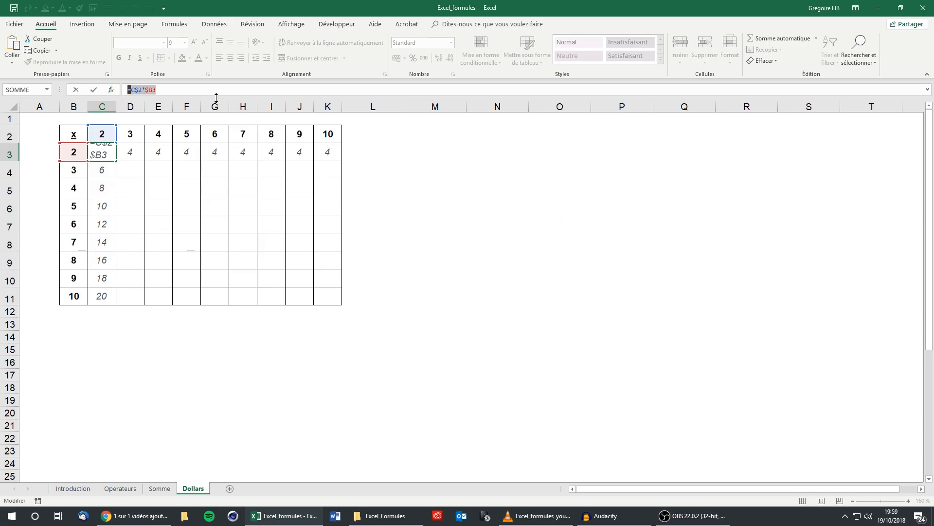
key("Escape")
left_click(435, 151)
left_click(212, 90)
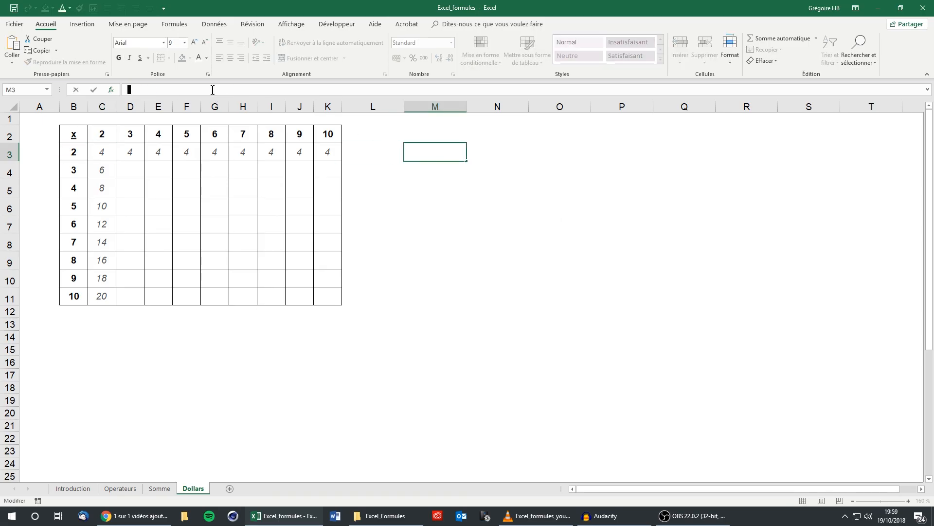
key("ctrl+v")
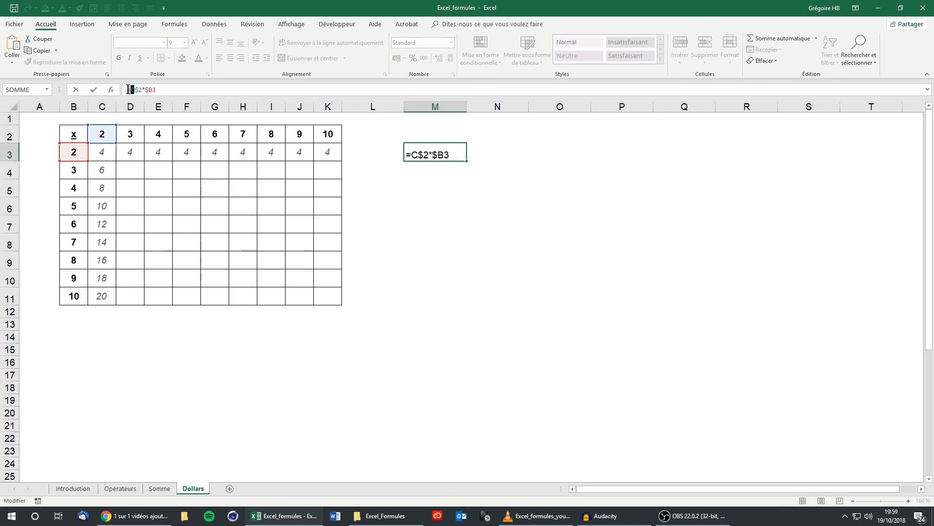
type("'")
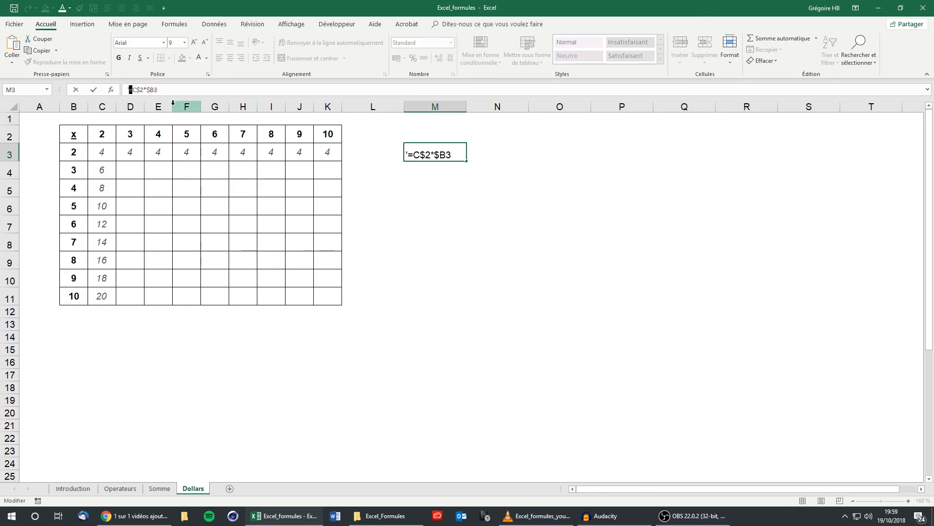
Enlarge the formula text in M3 to font size 22
left_click(407, 158)
left_click(194, 43)
left_click(194, 42)
left_click(194, 42)
left_click(401, 261)
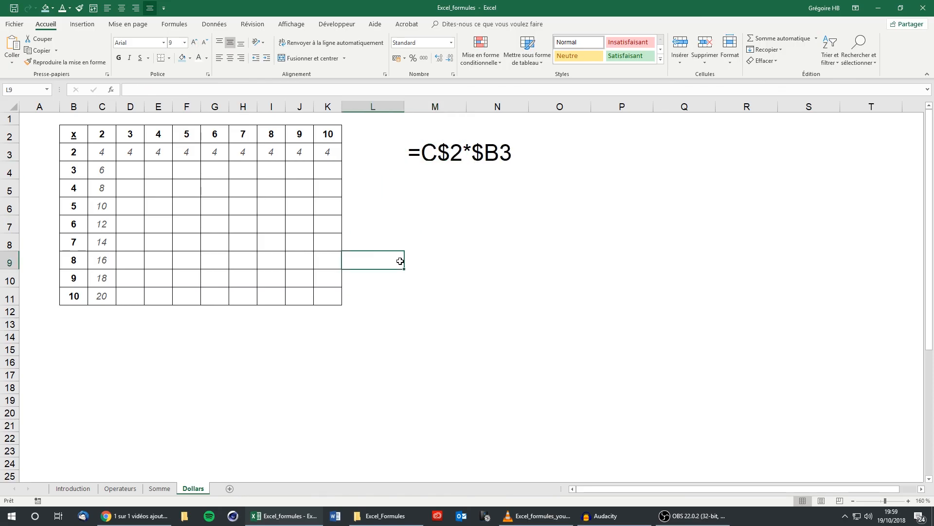
Fill the C3 formula across row 3 to K3 and down the whole multiplication table to K11
left_click(108, 152)
left_click_drag(118, 162, 336, 162)
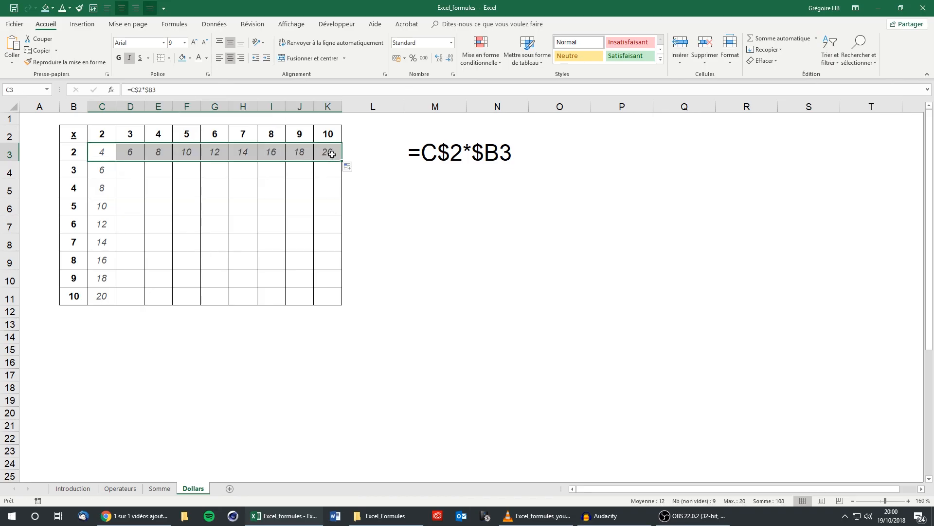
left_click(330, 134)
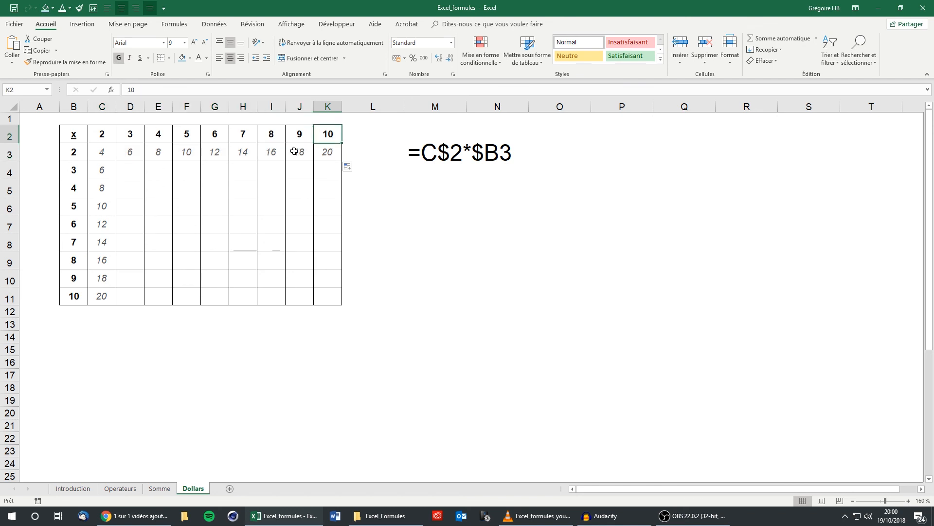
left_click(335, 153)
left_click_drag(112, 155, 345, 306)
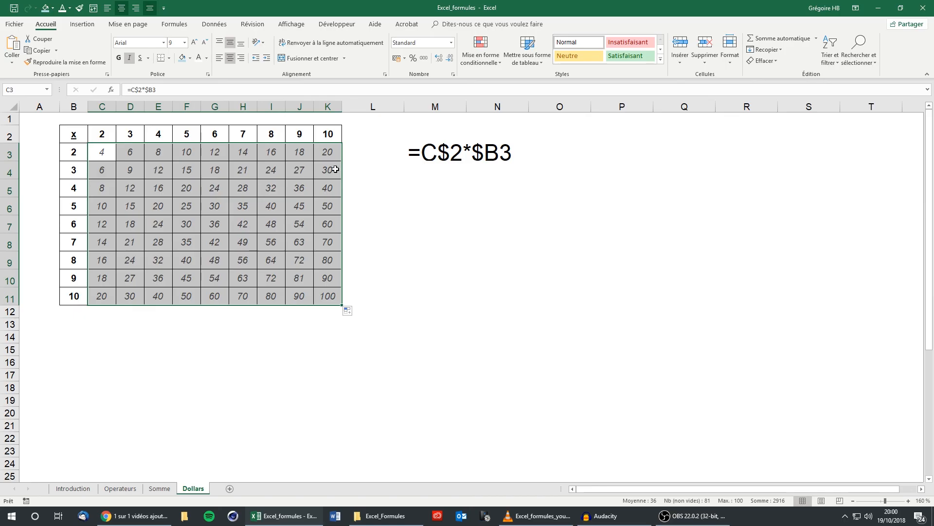
Examine the copied formula in K11, checking its locked row 2 and locked column B against the formula text in M3
left_click(328, 301)
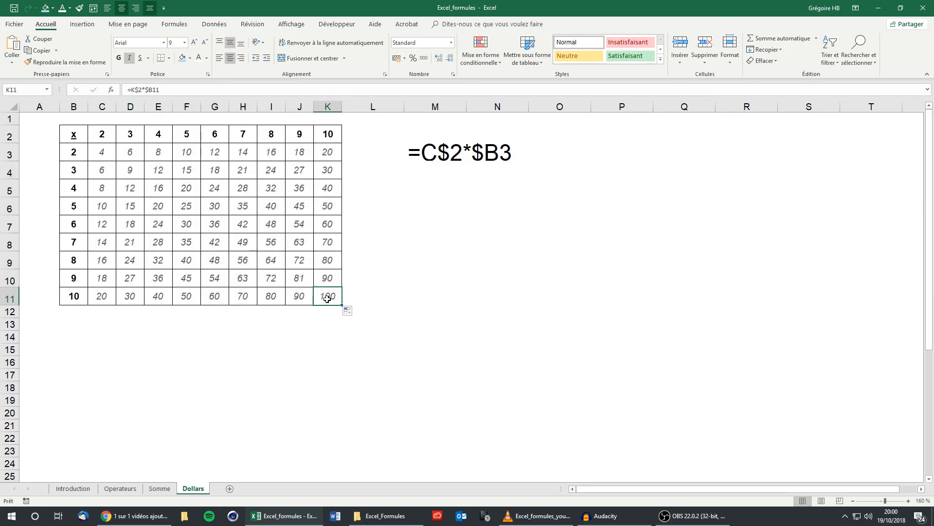
left_click(214, 89)
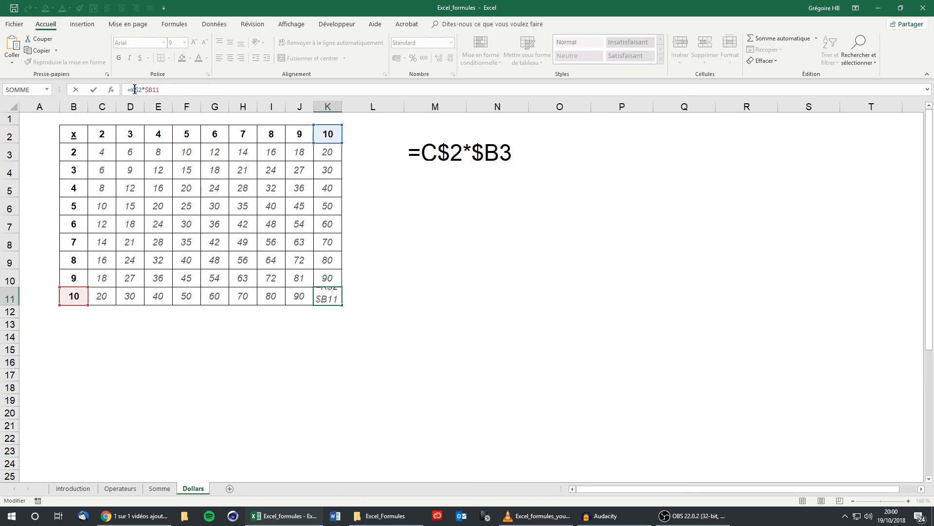
left_click_drag(132, 89, 143, 89)
left_click(10, 135)
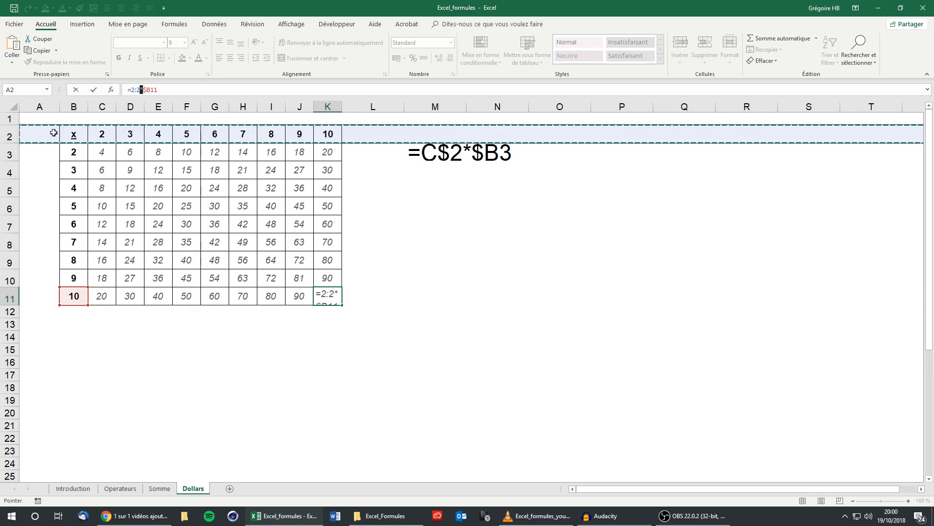
key("Escape")
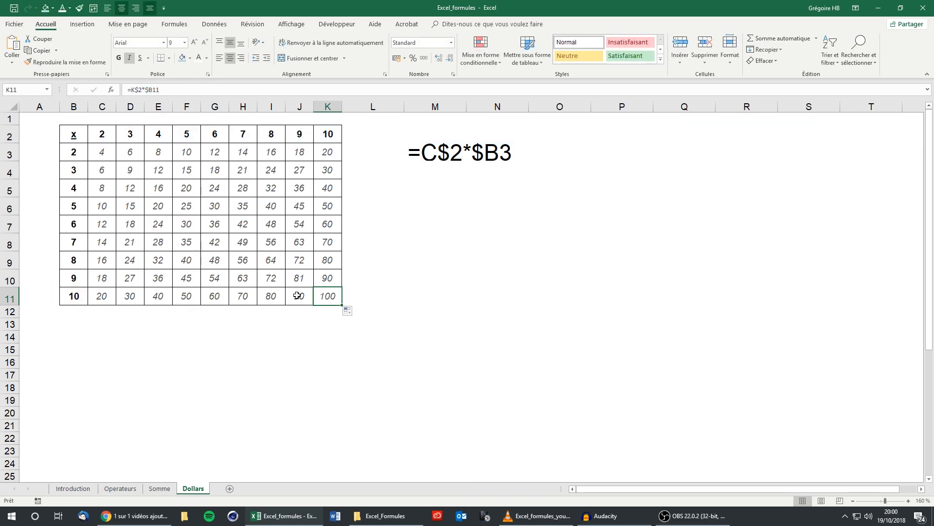
left_click(184, 91)
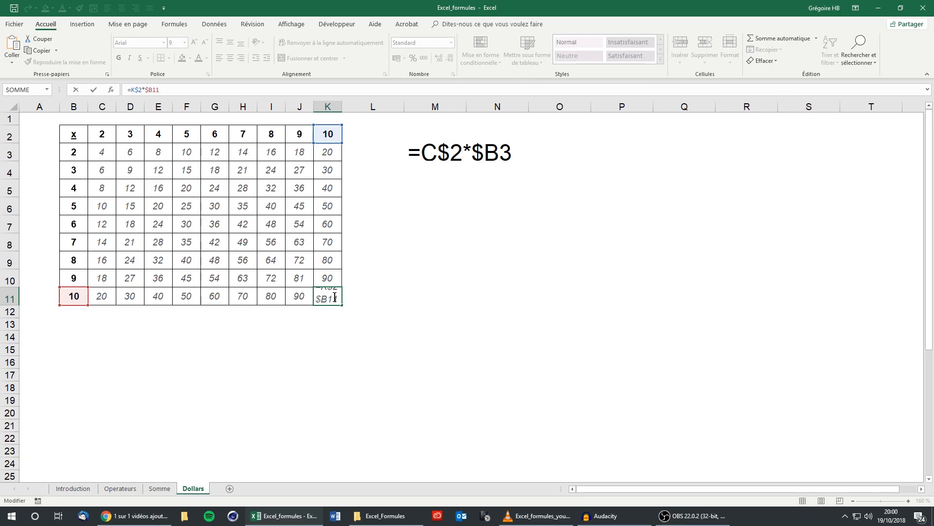
left_click_drag(159, 89, 147, 89)
key("Return")
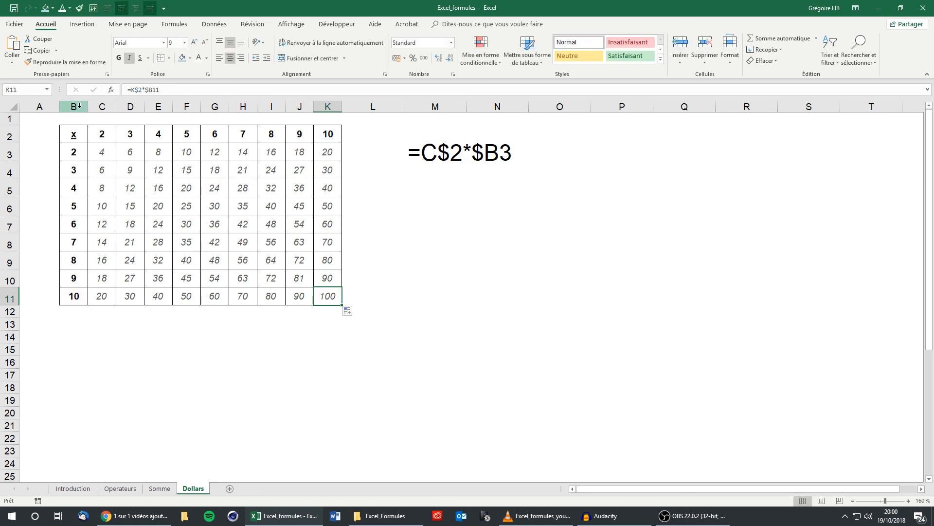
left_click(79, 107)
left_click(448, 157)
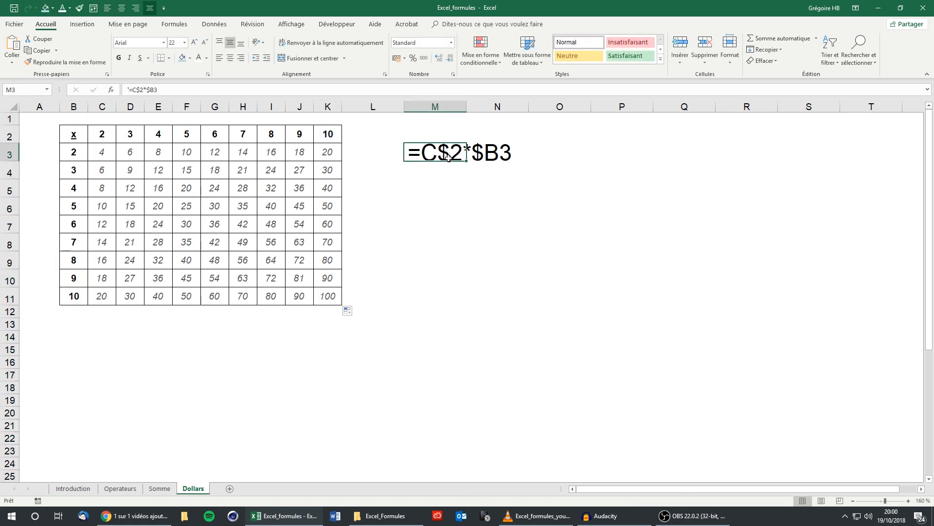
left_click(336, 299)
Review the formula in C3 and fill it again across the whole table range C3:K11
left_click(104, 152)
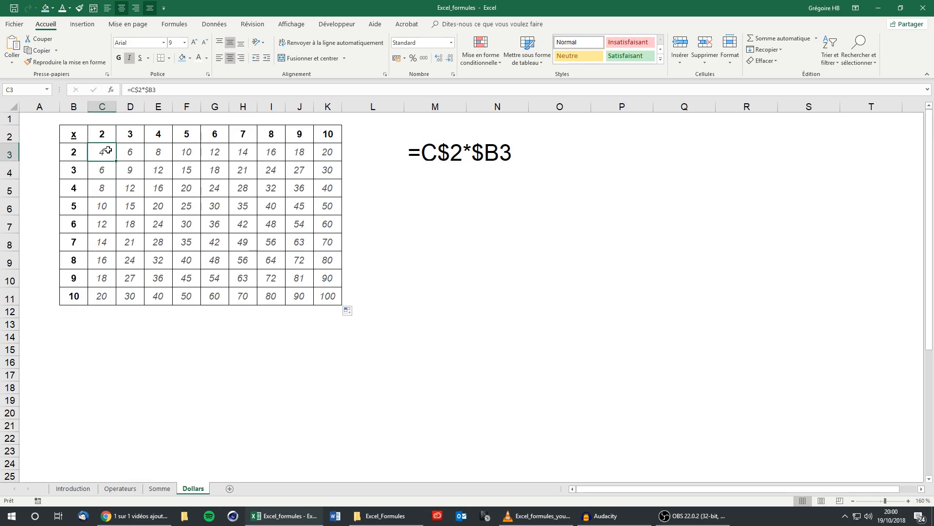
left_click(177, 90)
left_click_drag(176, 90, 124, 90)
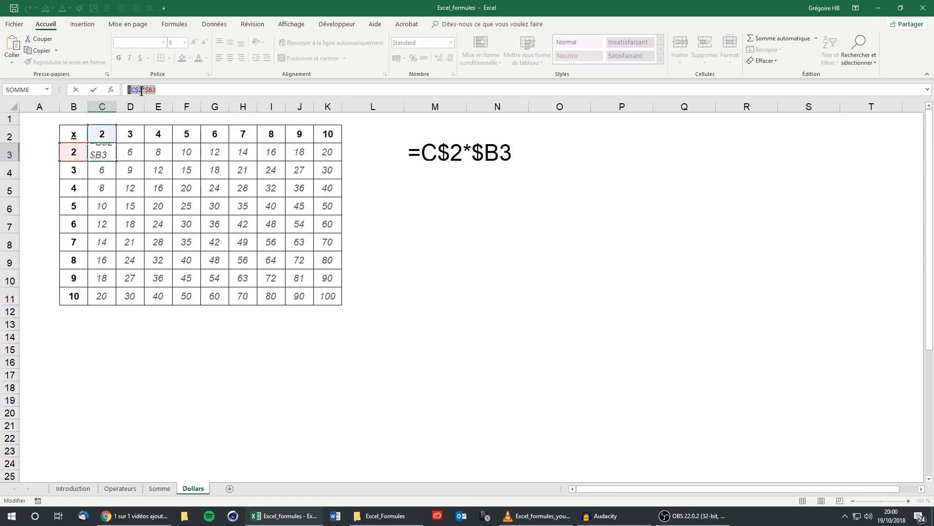
key("Escape")
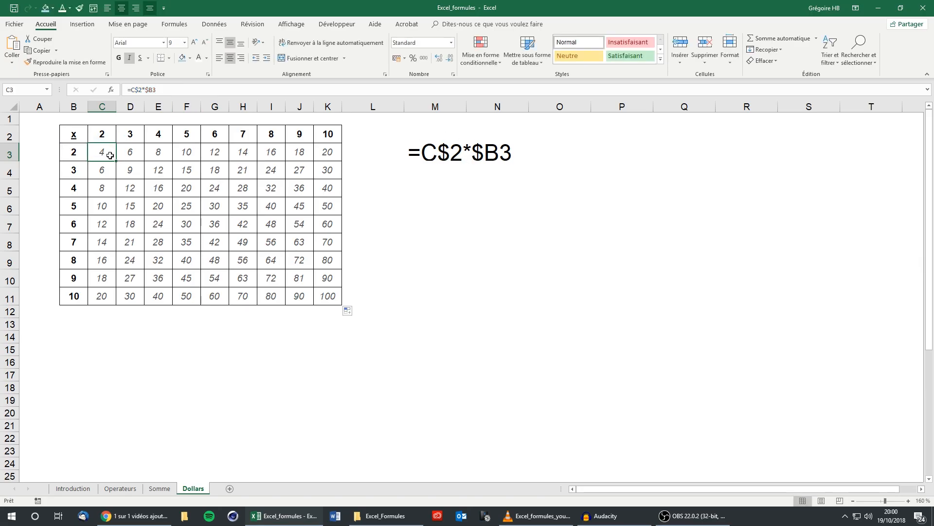
left_click_drag(118, 159, 344, 306)
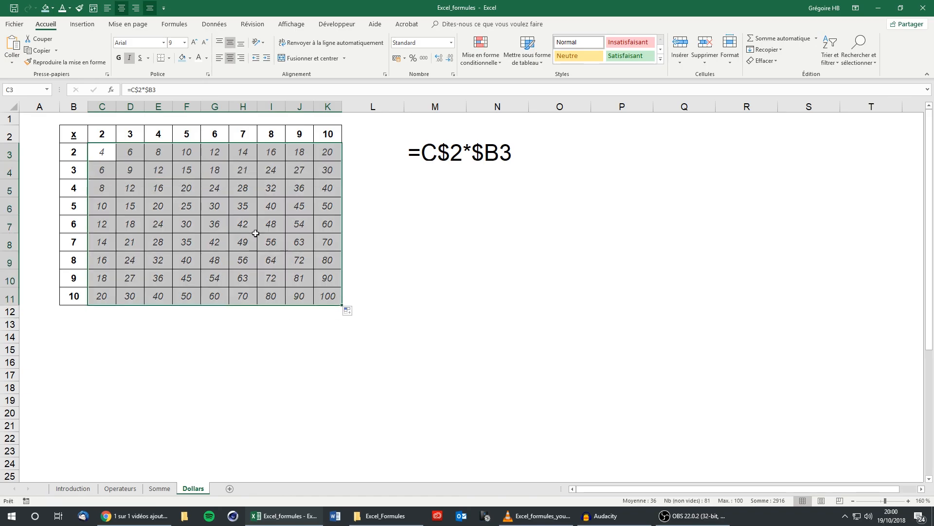
Examine the row part of the second reference in K11 and compare it with C3 and the formula text in M3
left_click(320, 296)
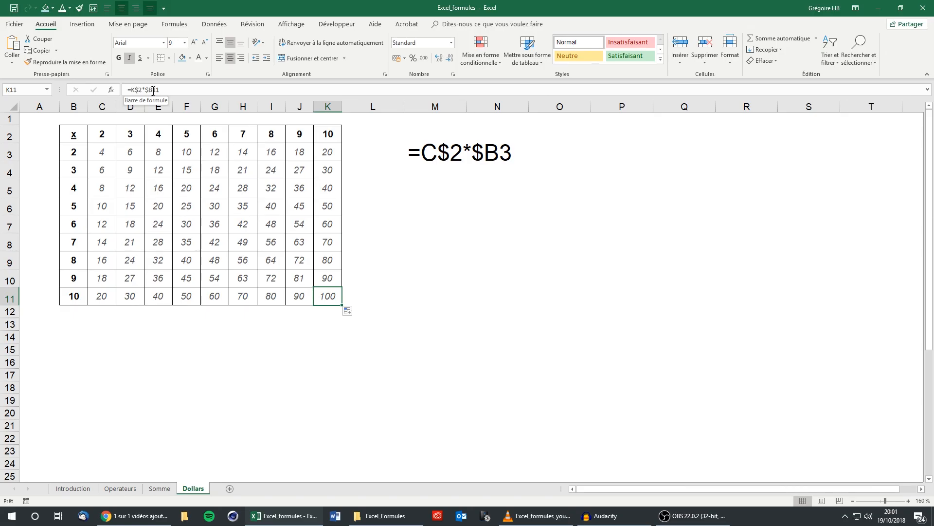
left_click_drag(153, 90, 161, 90)
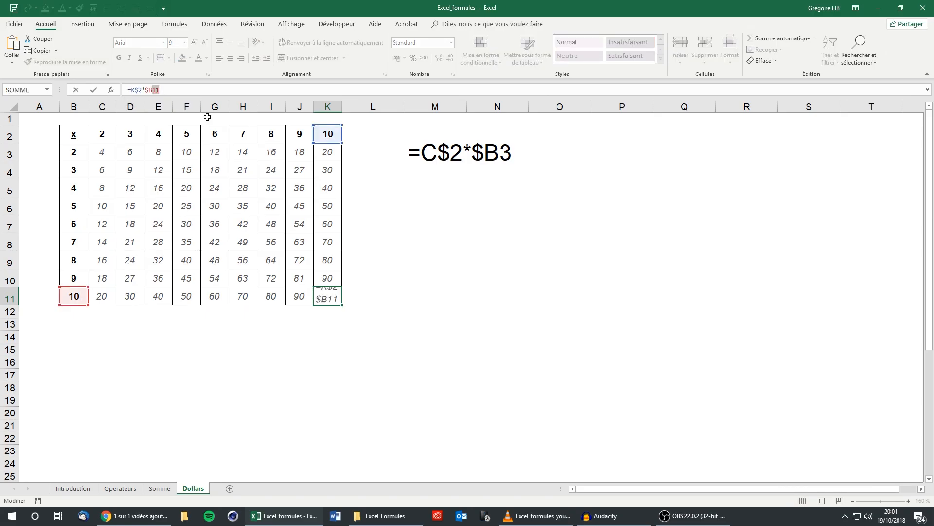
key("Escape")
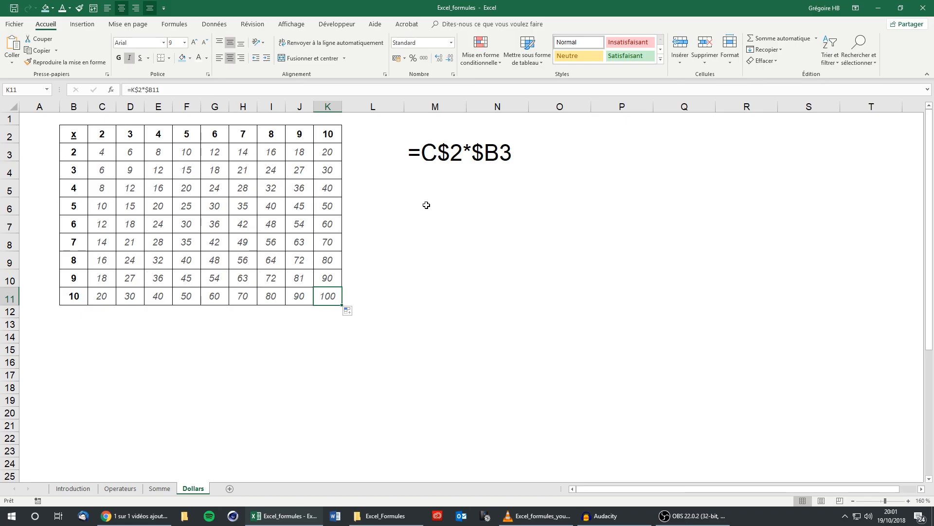
left_click(101, 150)
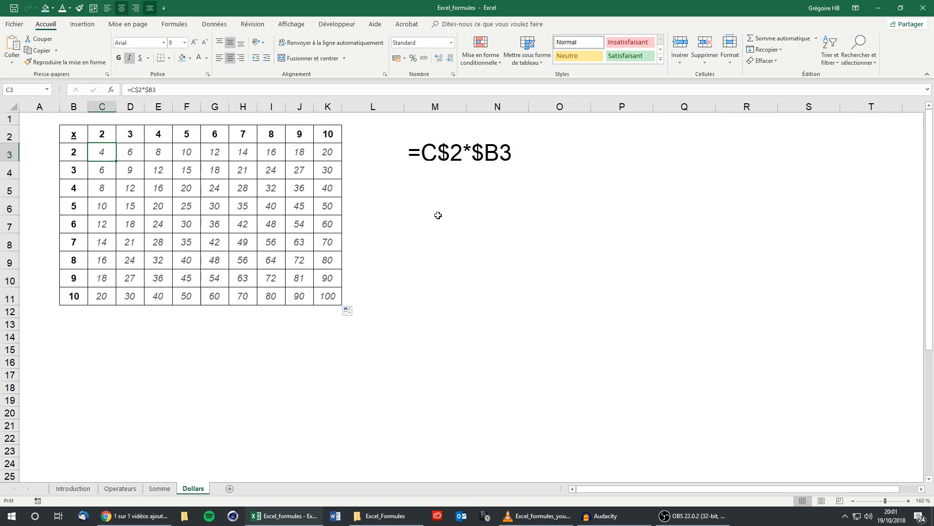
left_click(447, 157)
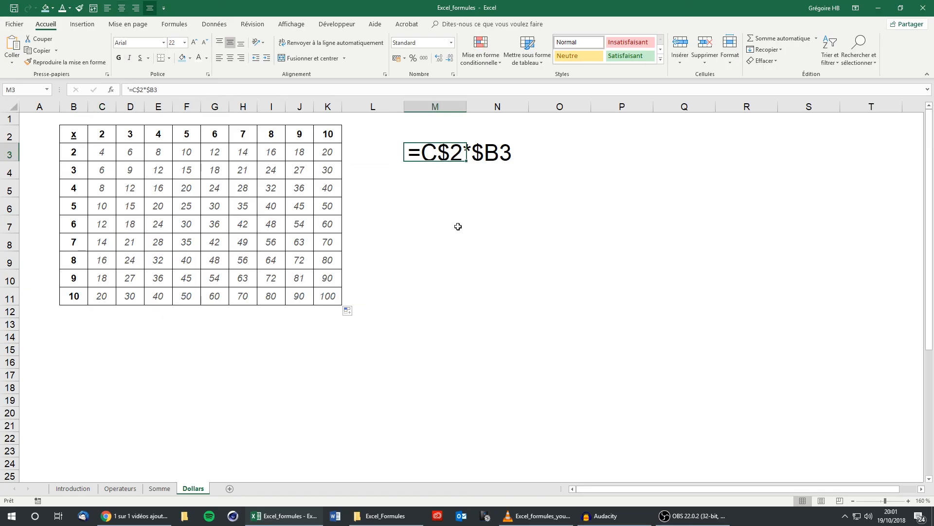
Enter the formula =C3 in B14 and fill it across to column K and down to row 22
left_click(95, 338)
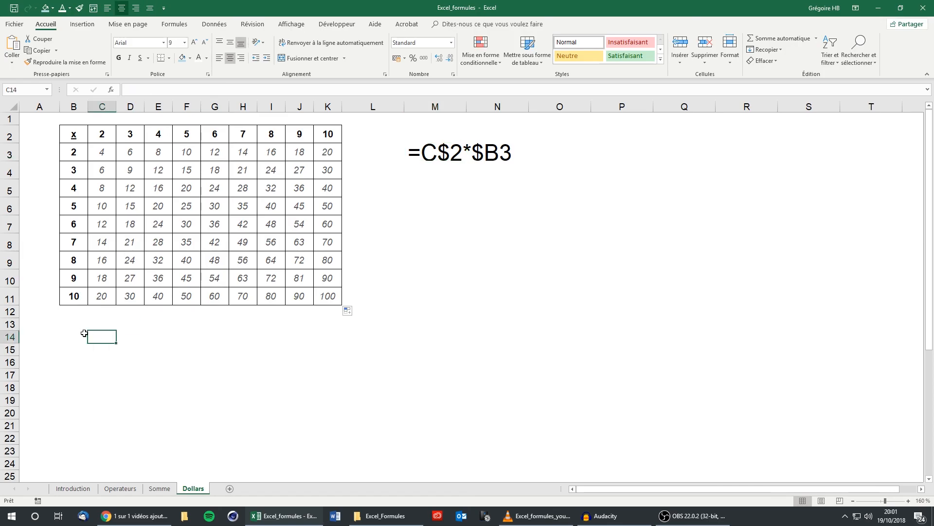
left_click(83, 333)
type("=")
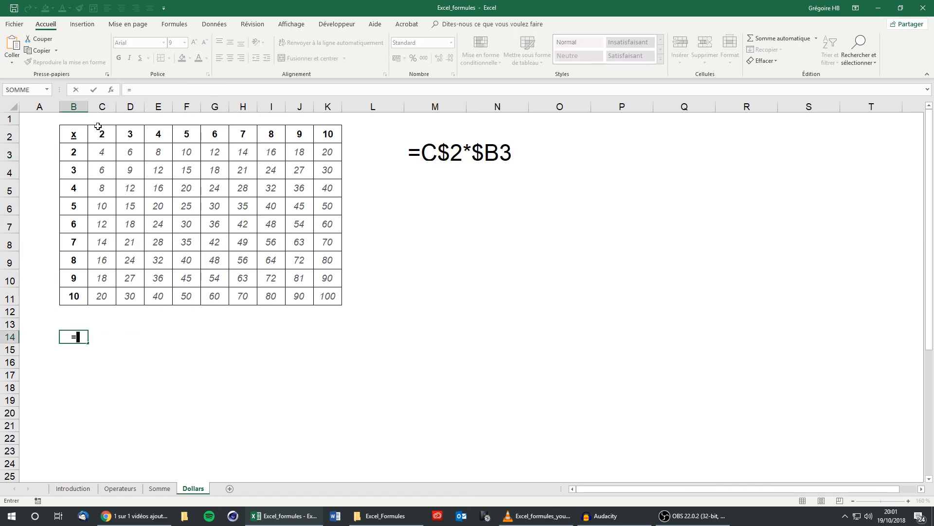
left_click(102, 153)
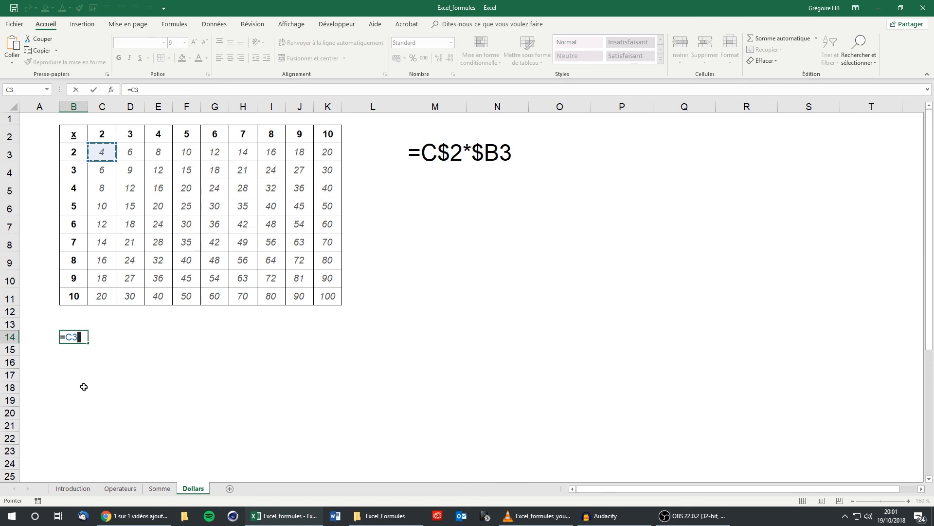
key("Return")
left_click(75, 336)
left_click_drag(88, 344, 365, 408)
left_click_drag(343, 343, 344, 445)
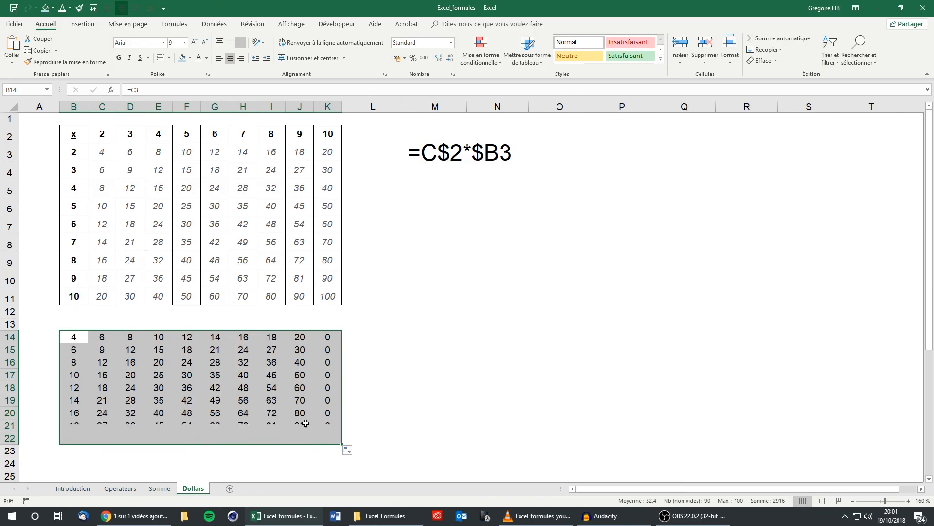
Lock the row in B14's formula so it reads =C$3 and fill it over the range B14:K23
left_click(70, 339)
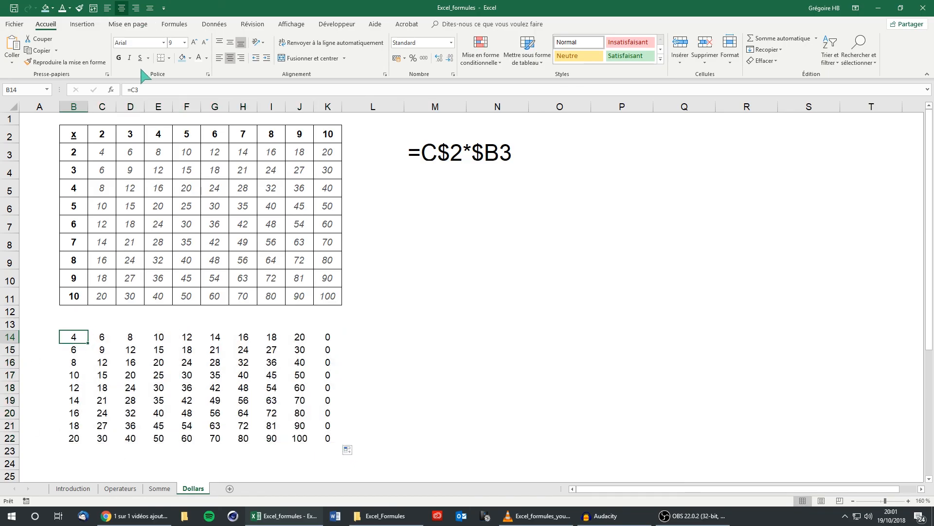
double_click(134, 90)
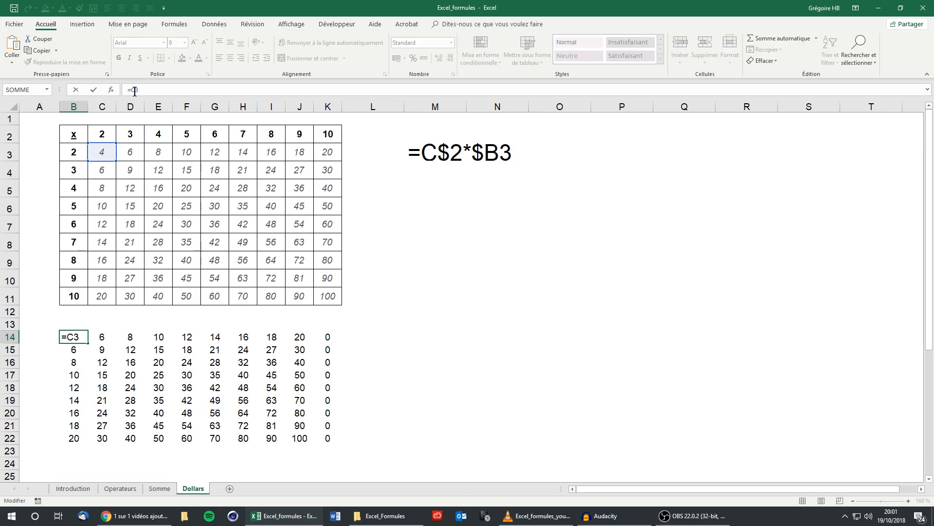
left_click(135, 90)
type("$")
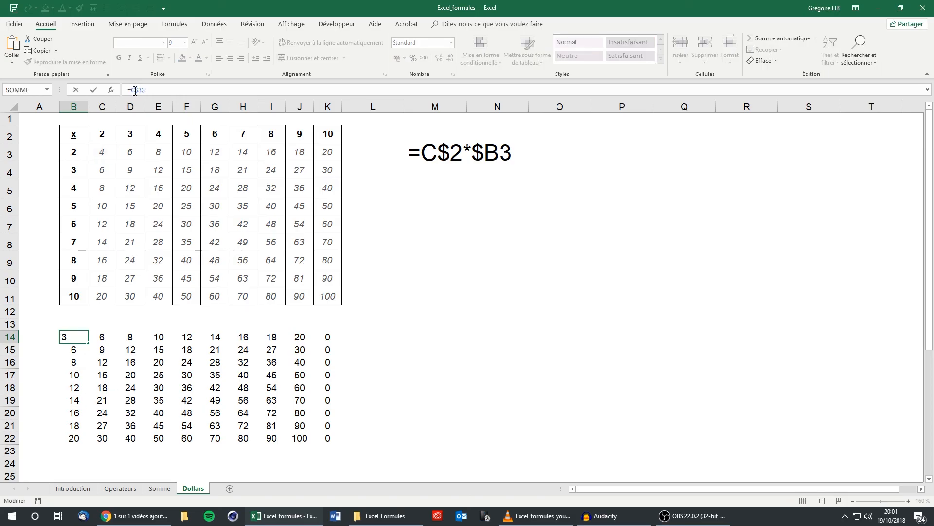
key("Return")
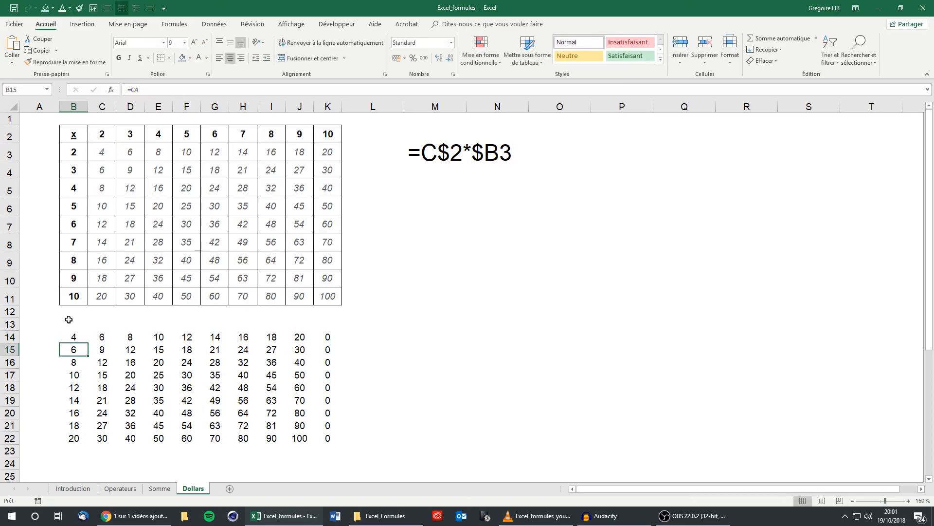
left_click(89, 342)
left_click_drag(89, 342, 336, 456)
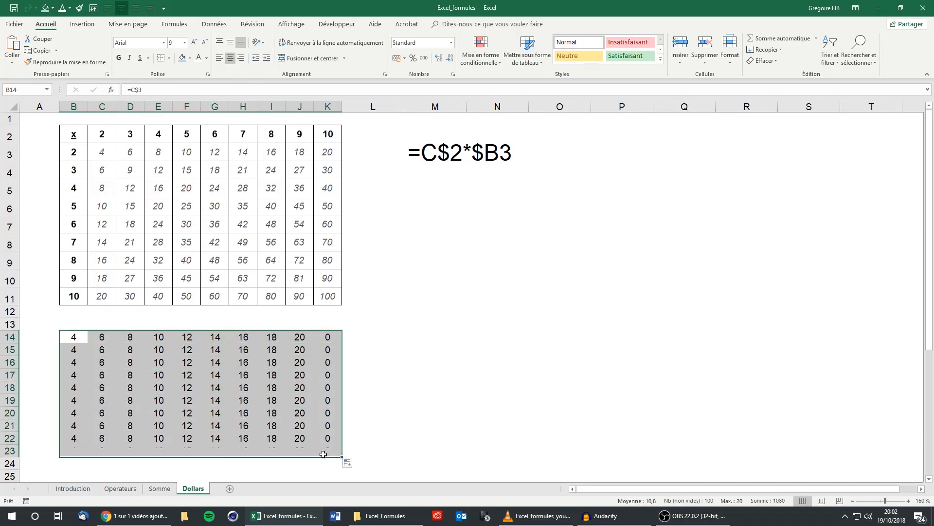
Check the copied formulas in I19, B14 and G14, and clear the test range A14:K23
left_click(276, 406)
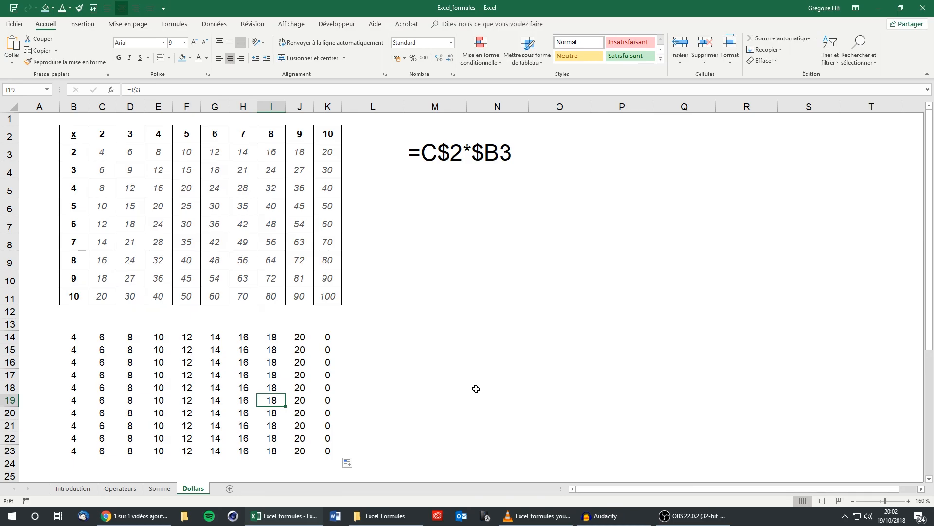
left_click(74, 335)
left_click(219, 340)
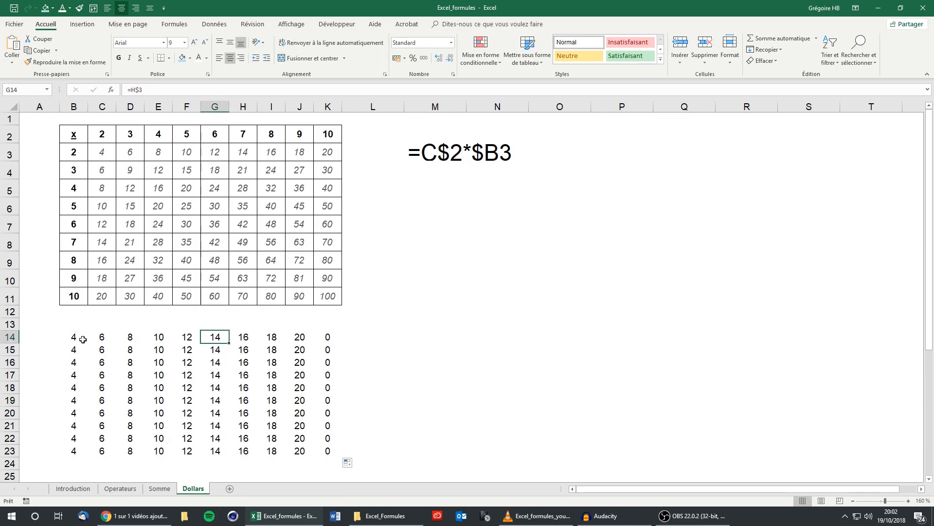
left_click_drag(48, 336, 336, 450)
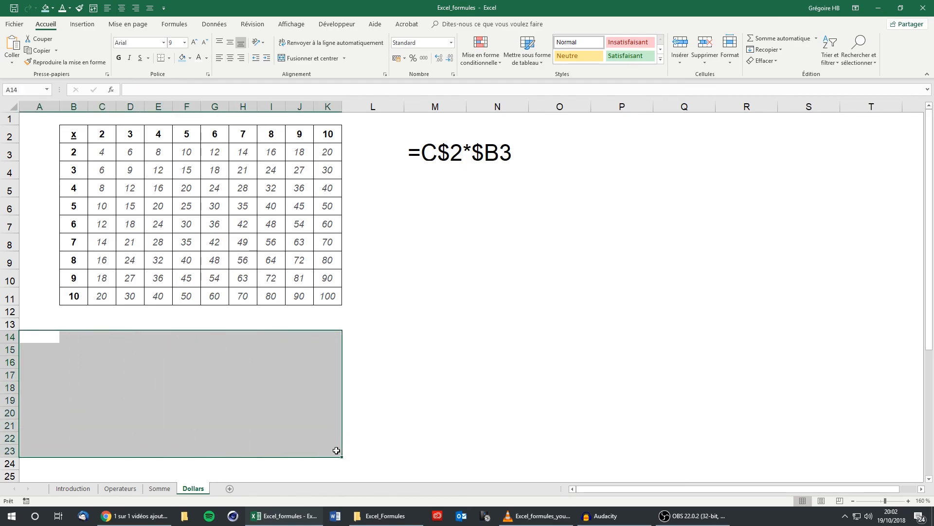
Compare the multiplication table's formula in K11 with the original formula in C3
left_click(315, 295)
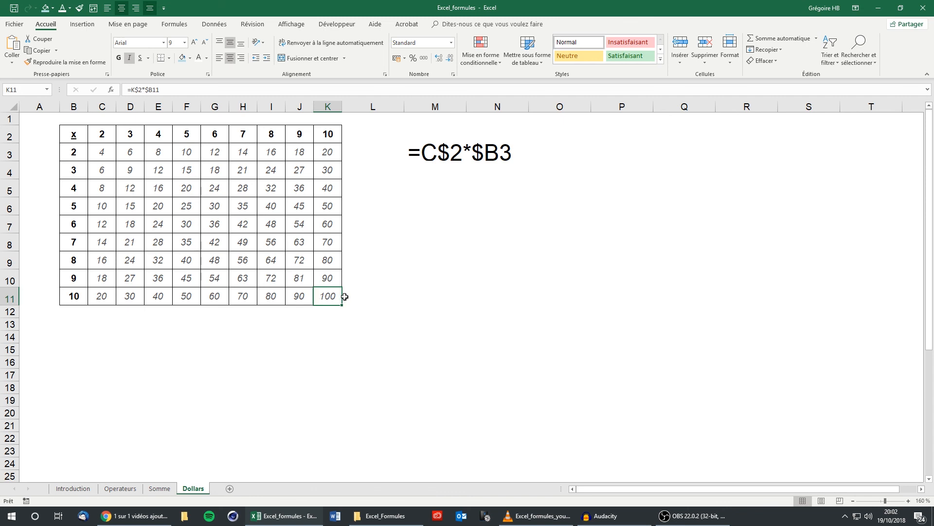
left_click(113, 157)
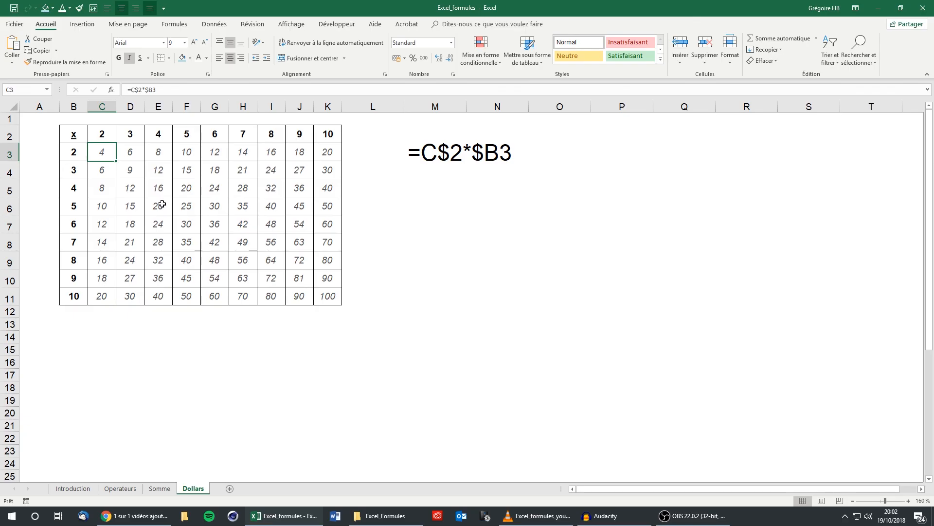